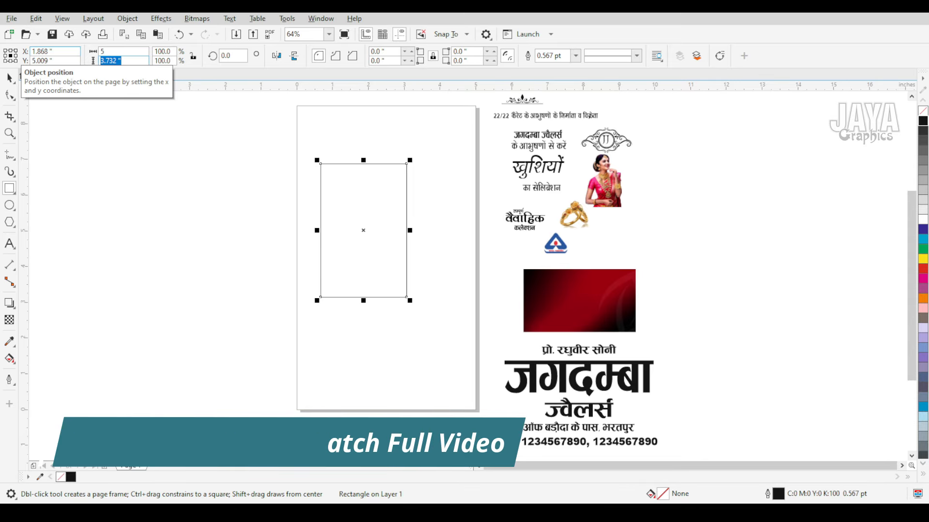
Set the rectangle's height to 8.5 inches and centre it on the page
{"action": "type", "text": "8.5"}
{"action": "key", "text": "Return"}
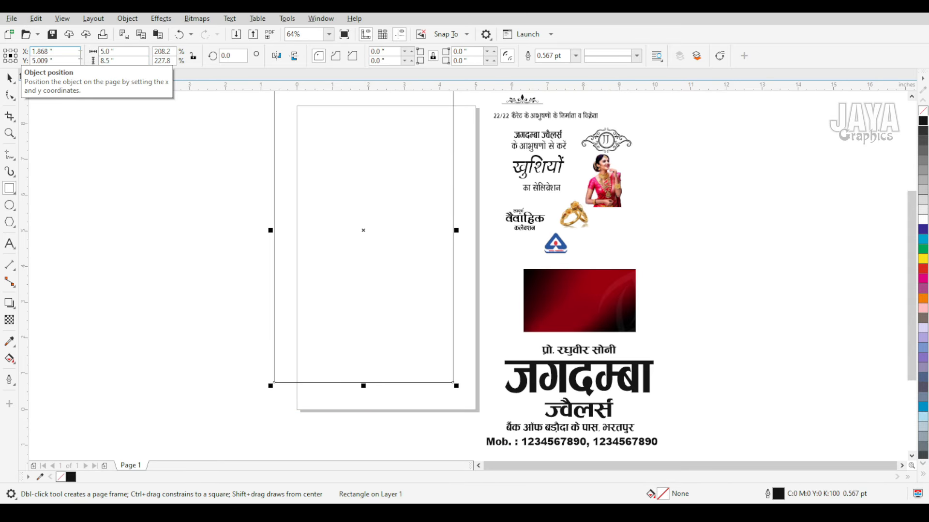
{"action": "key", "text": "p"}
{"action": "key", "text": "space"}
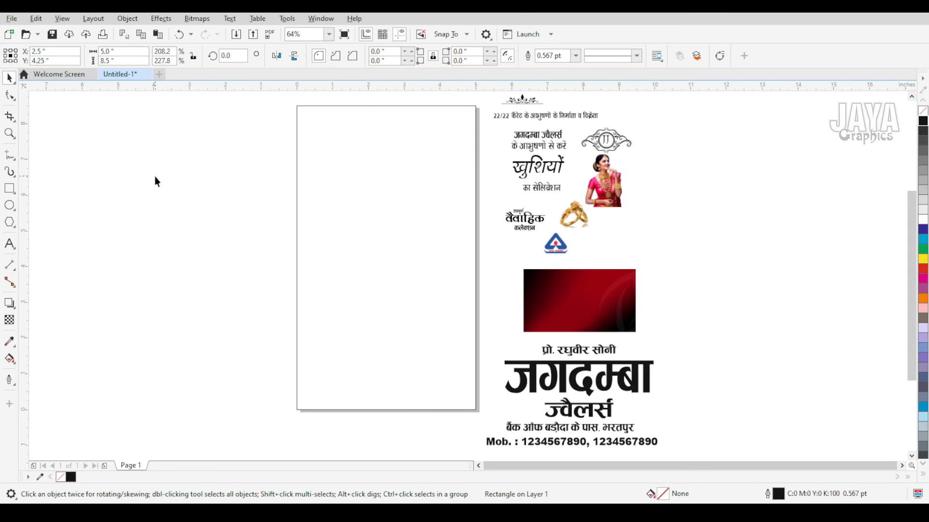
Fill the page-sized rectangle with magenta and remove its outline
{"action": "left_click", "coordinate": [299, 264]}
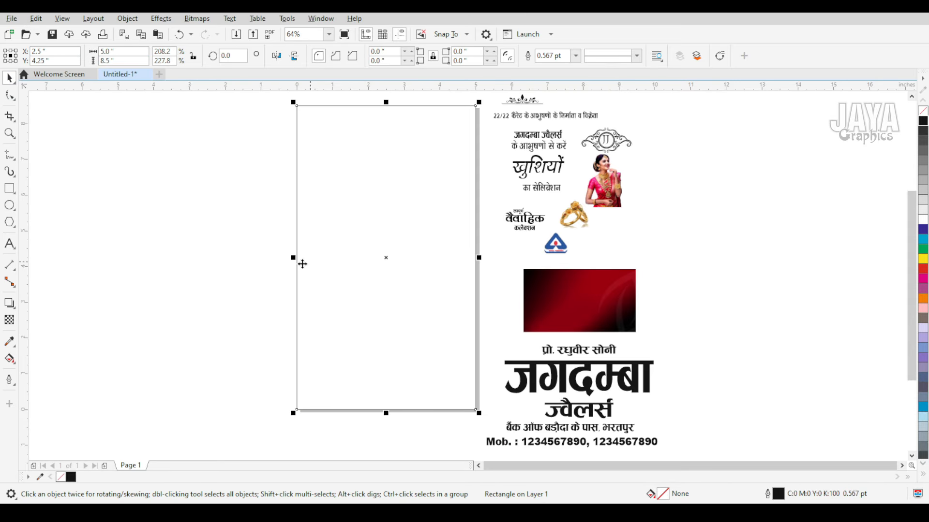
{"action": "left_click", "coordinate": [923, 279]}
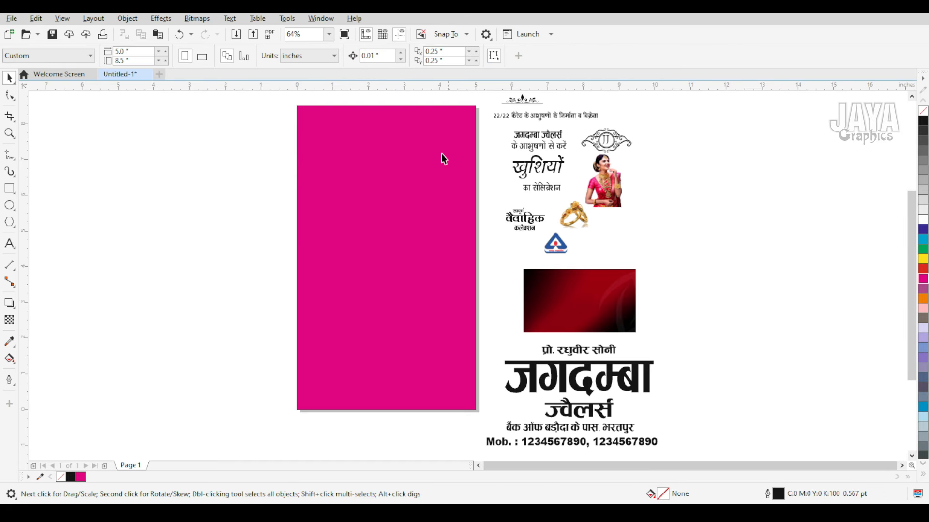
{"action": "left_click", "coordinate": [576, 55]}
{"action": "left_click", "coordinate": [563, 68]}
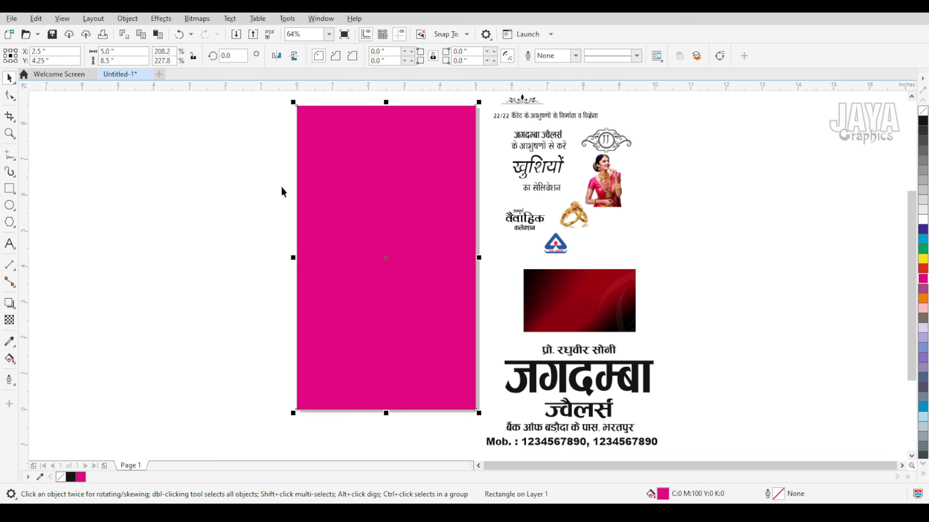
Apply a horizontal linear fountain fill across the rectangle from left to right and set its starting colour to C0 M100 Y80 K5
{"action": "left_click", "coordinate": [9, 358]}
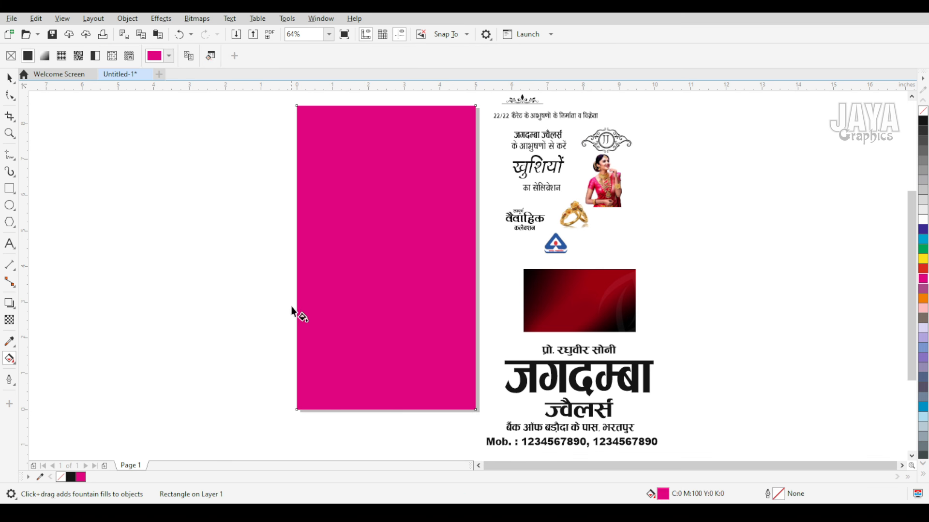
{"action": "left_click_drag", "start_coordinate": [296, 257], "coordinate": [470, 258]}
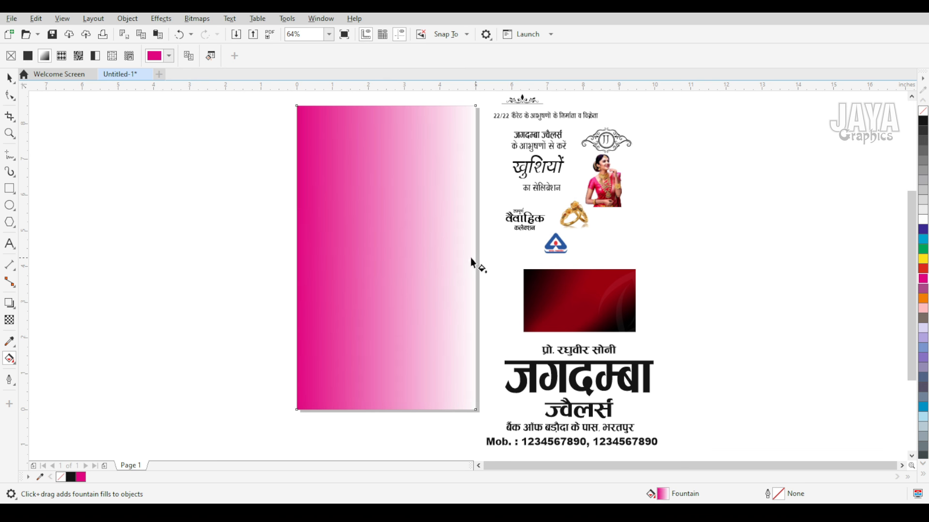
{"action": "left_click", "coordinate": [297, 257]}
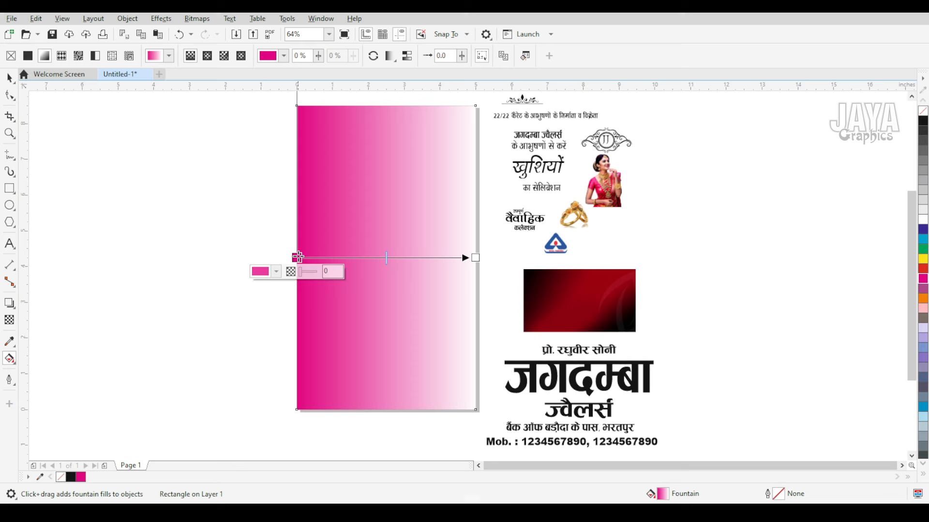
{"action": "left_click", "coordinate": [276, 272]}
{"action": "left_click", "coordinate": [262, 295]}
{"action": "left_click", "coordinate": [262, 296]}
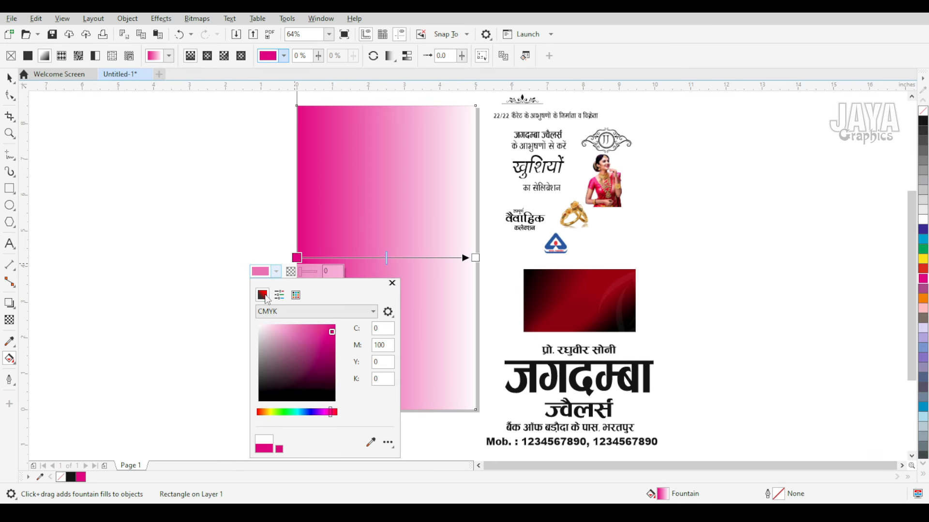
{"action": "left_click_drag", "start_coordinate": [331, 415], "coordinate": [334, 416]}
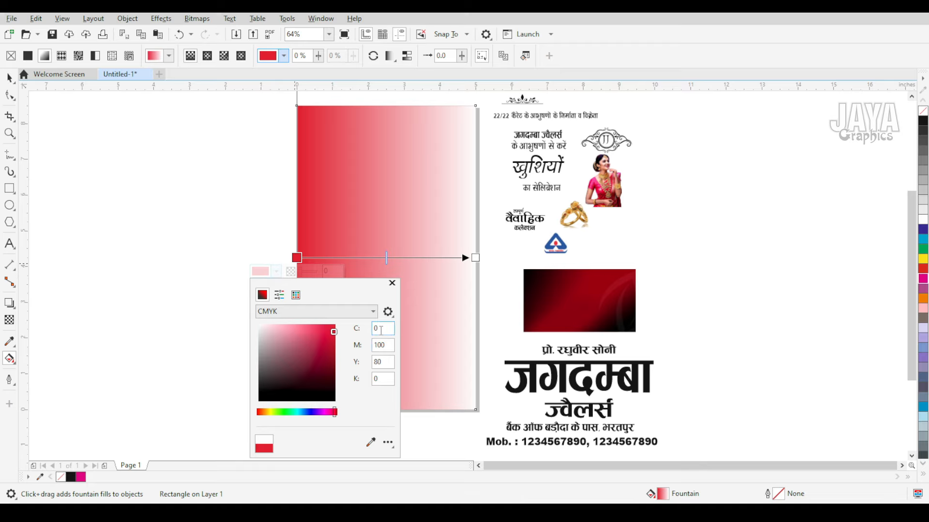
{"action": "left_click", "coordinate": [380, 380]}
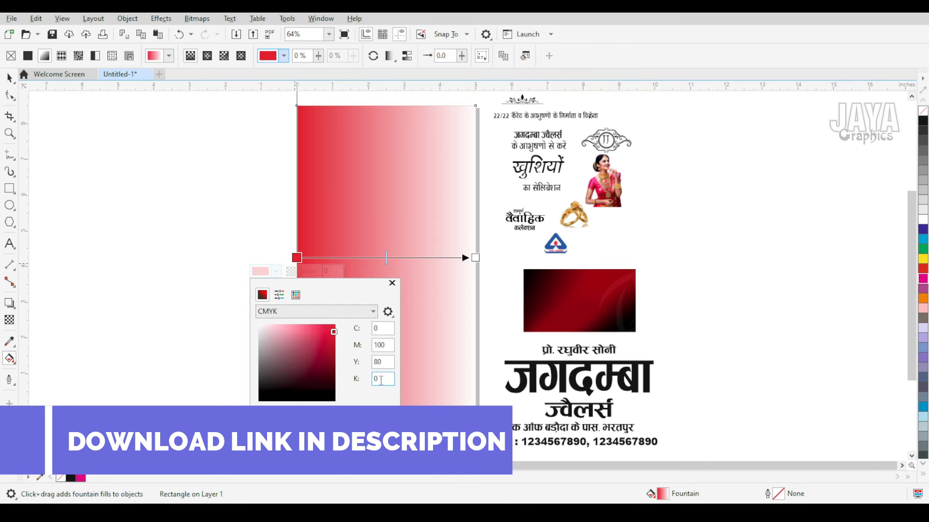
{"action": "type", "text": "5"}
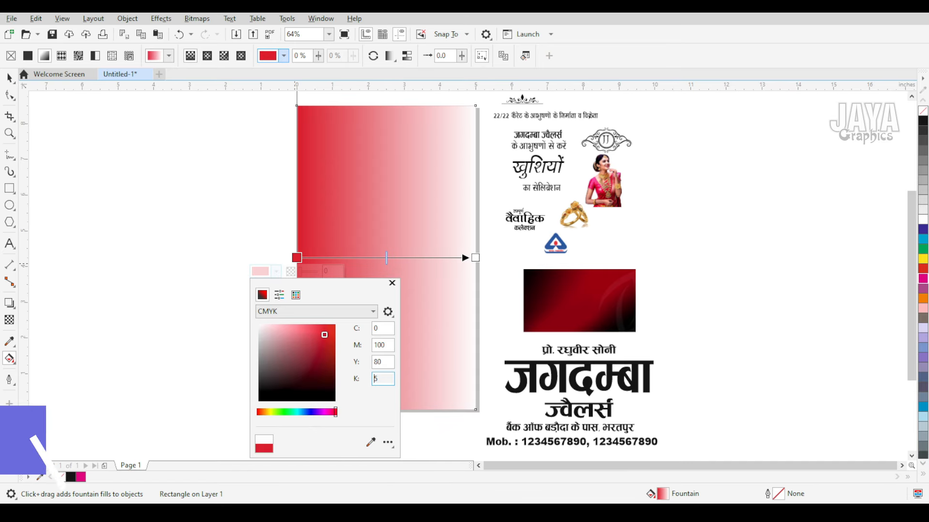
{"action": "left_click", "coordinate": [436, 451]}
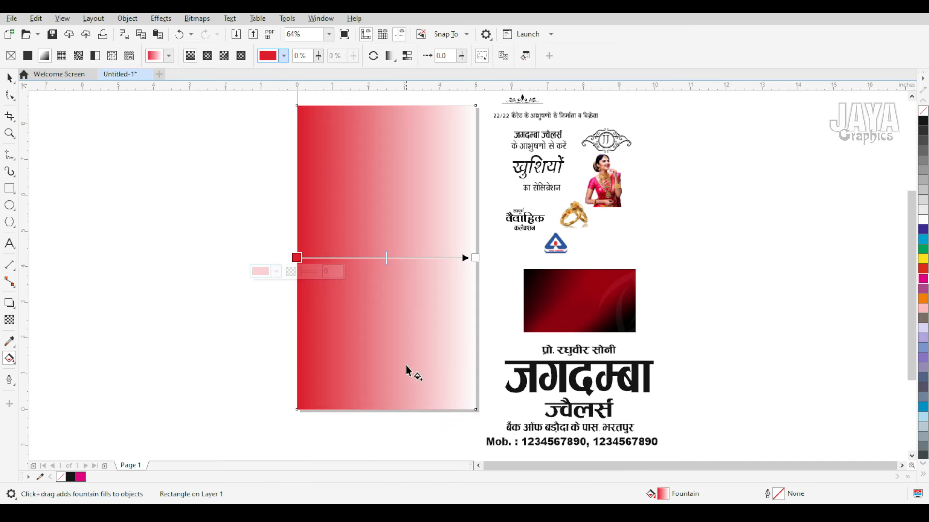
Add an intermediate colour node at about 45% of the gradient and set it to C18 M100 Y36 K75
{"action": "double_click", "coordinate": [375, 257]}
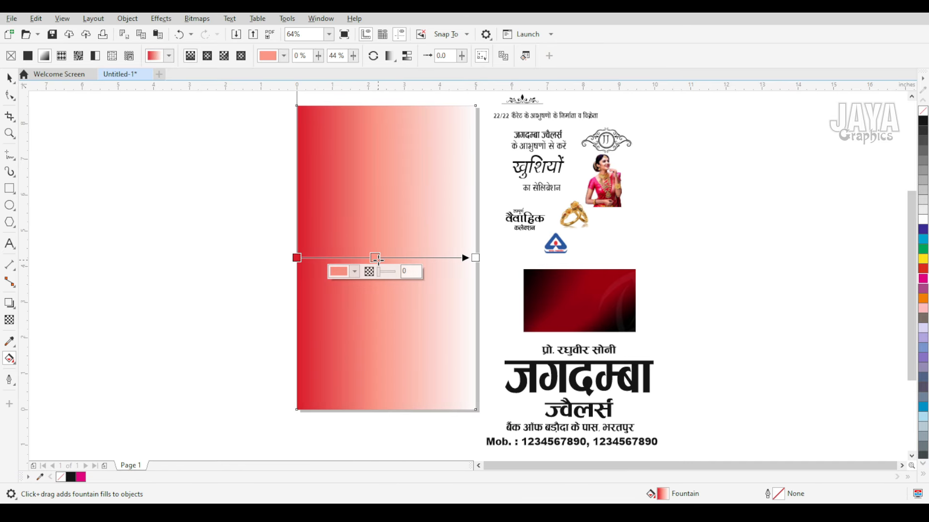
{"action": "left_click", "coordinate": [356, 272]}
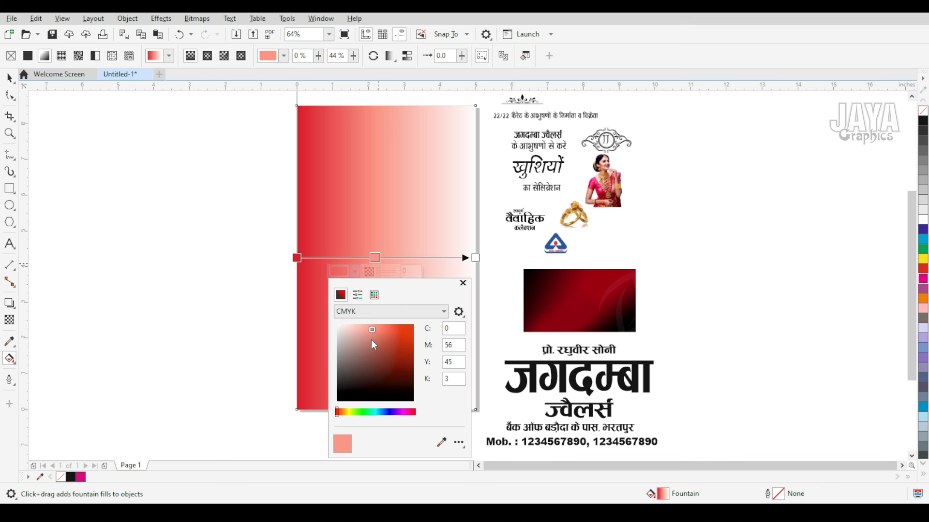
{"action": "left_click_drag", "start_coordinate": [338, 412], "coordinate": [401, 411]}
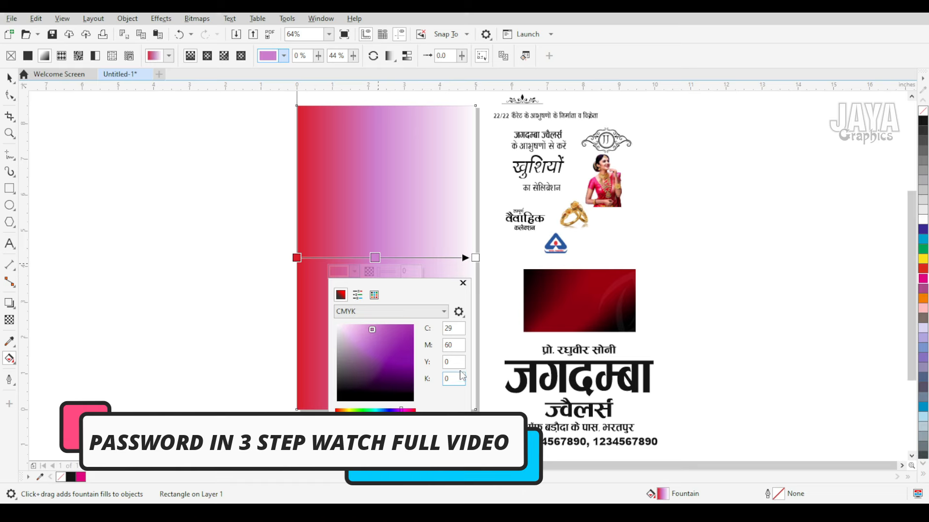
{"action": "left_click_drag", "start_coordinate": [455, 328], "coordinate": [427, 324]}
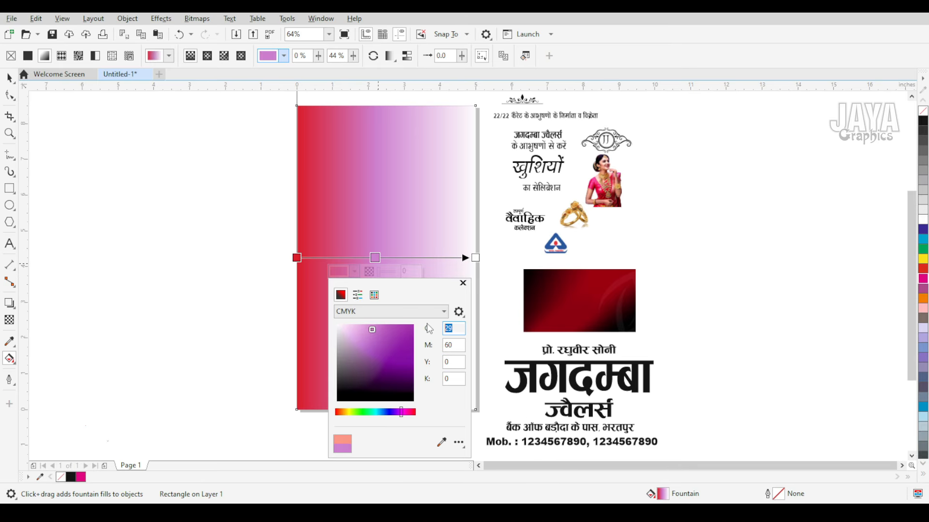
{"action": "key", "text": "Tab"}
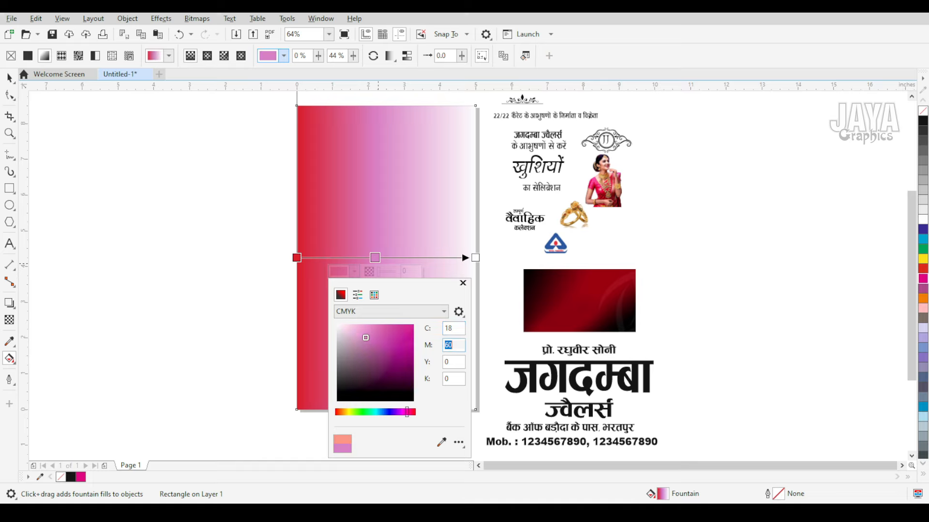
{"action": "type", "text": "100"}
{"action": "key", "text": "Tab"}
{"action": "type", "text": "3"}
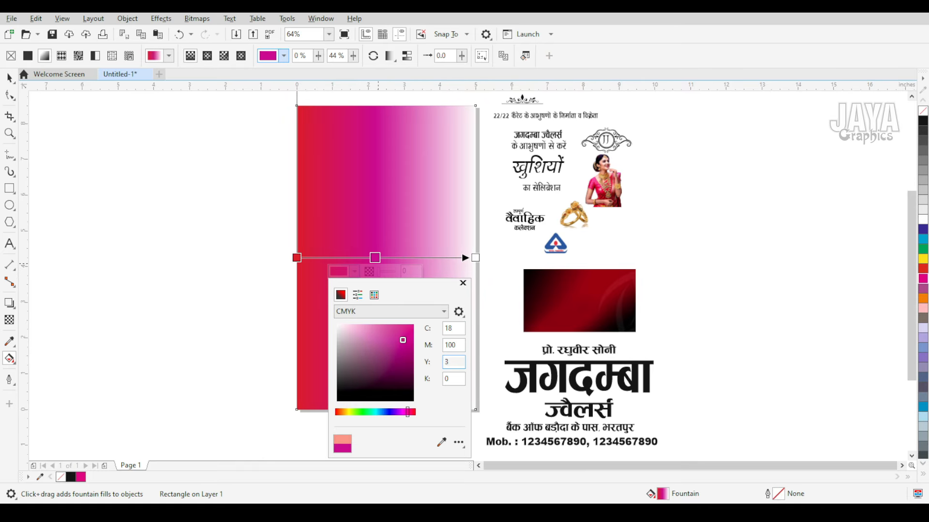
{"action": "type", "text": "6"}
{"action": "key", "text": "Tab"}
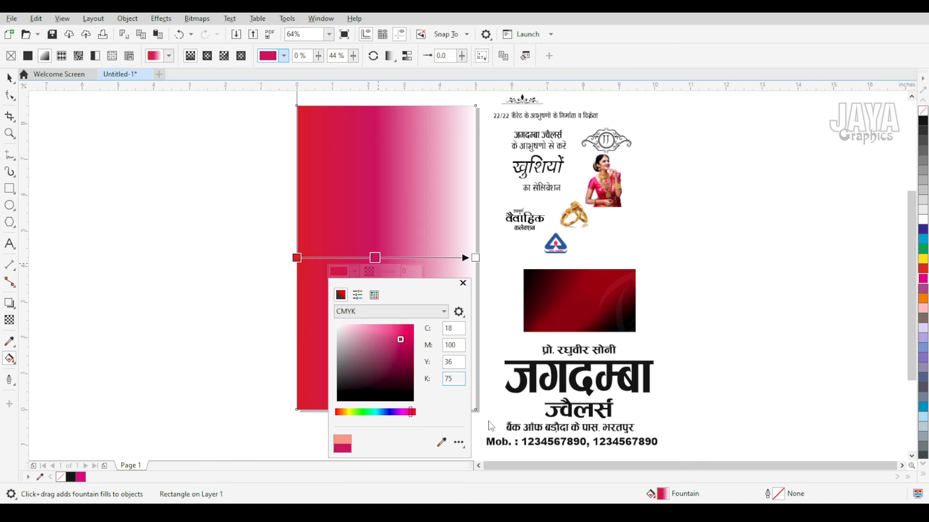
{"action": "type", "text": "75"}
{"action": "key", "text": "Return"}
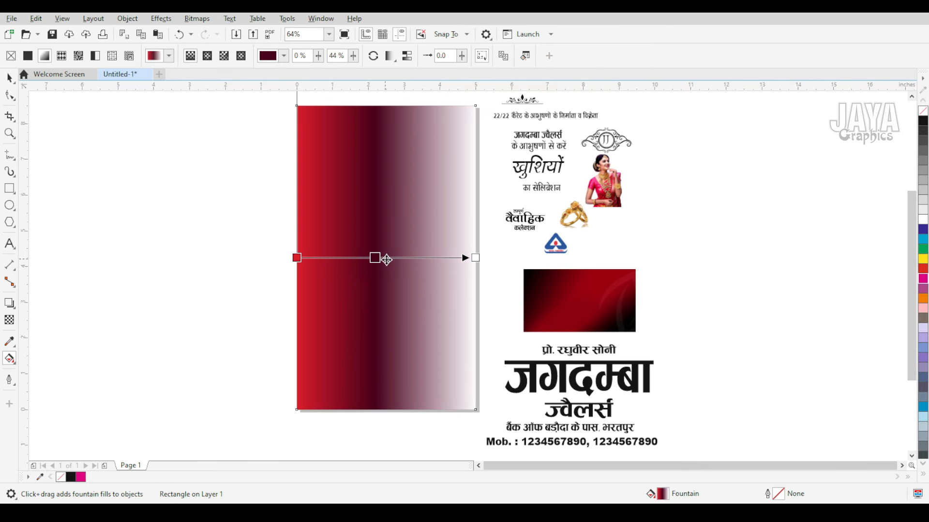
{"action": "mouse_move", "coordinate": [377, 258]}
{"action": "left_mouse_down"}
{"action": "mouse_move", "coordinate": [385, 258]}
{"action": "mouse_move", "coordinate": [378, 258]}
{"action": "left_mouse_up"}
Change the gradient's end colour from white to a dark purple of C66 M100 Y14 K67
{"action": "left_click", "coordinate": [475, 257]}
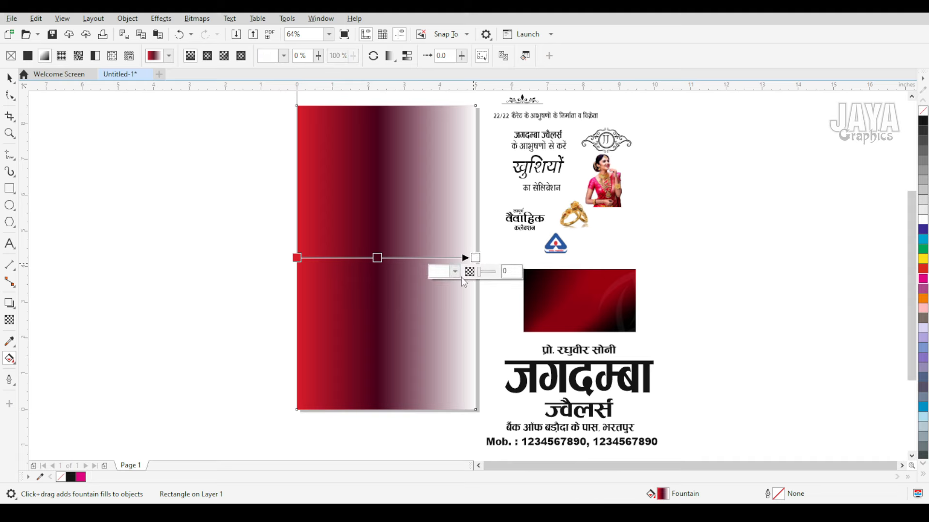
{"action": "left_click", "coordinate": [454, 272]}
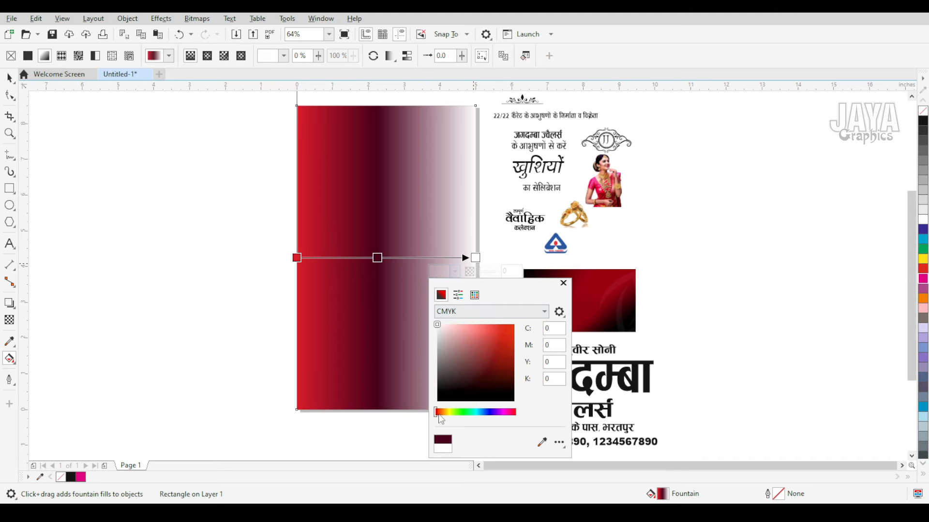
{"action": "left_click_drag", "start_coordinate": [438, 417], "coordinate": [503, 418]}
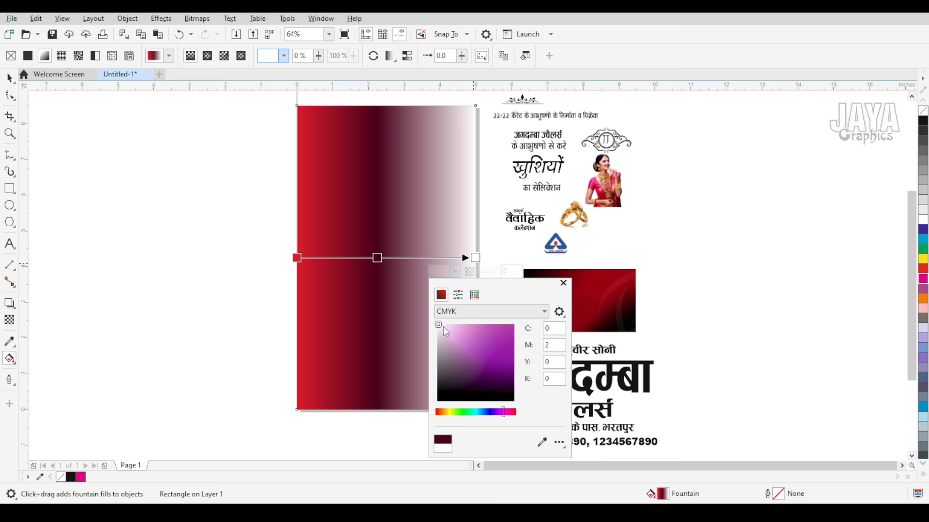
{"action": "left_click_drag", "start_coordinate": [444, 326], "coordinate": [509, 390]}
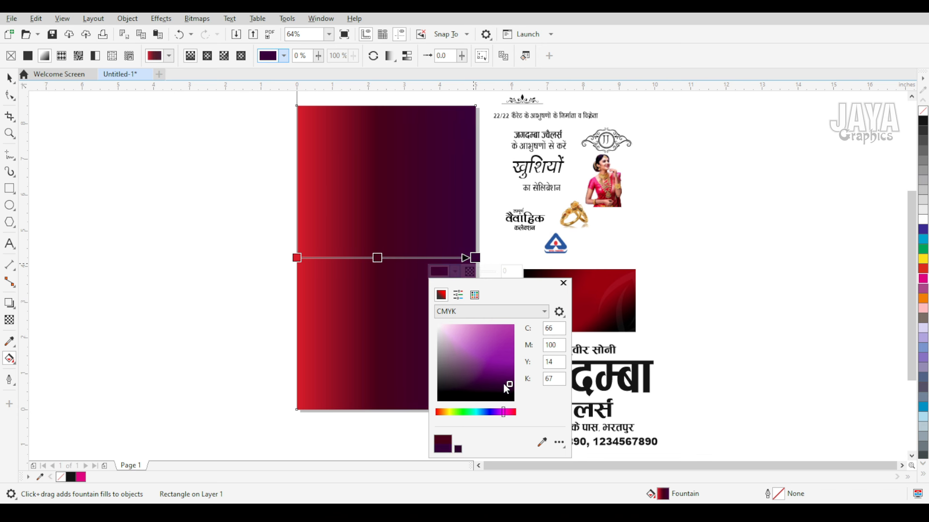
Lighten the gradient's middle node to C23 M93 Y38 K56 and deselect the rectangle
{"action": "left_click", "coordinate": [376, 258]}
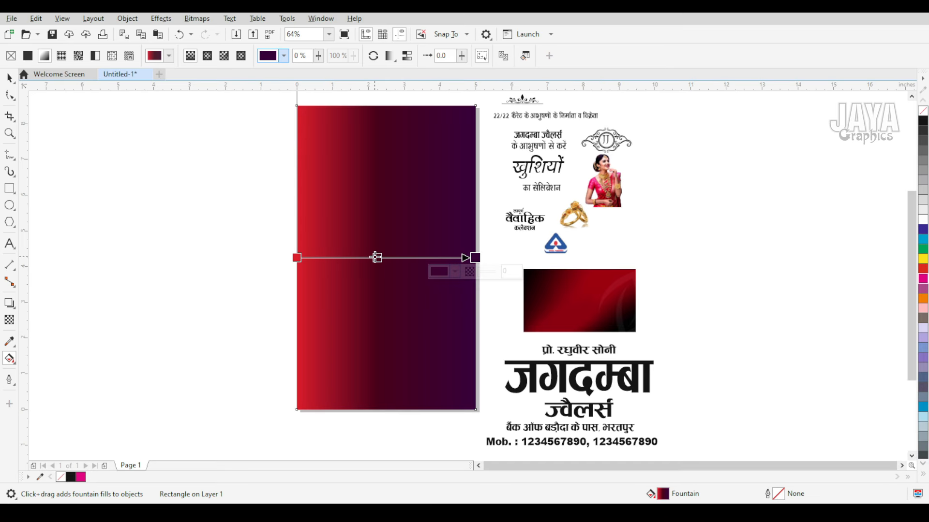
{"action": "left_click", "coordinate": [359, 274]}
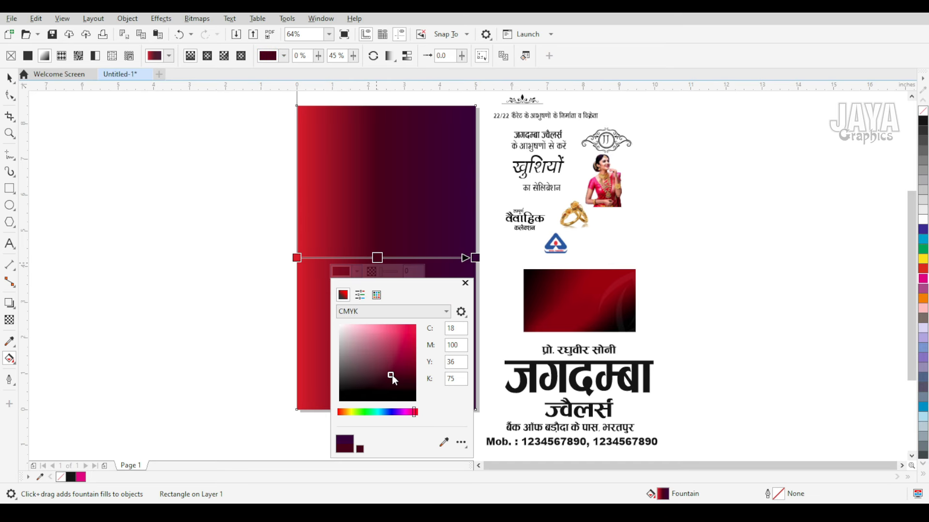
{"action": "left_click_drag", "start_coordinate": [391, 374], "coordinate": [388, 366]}
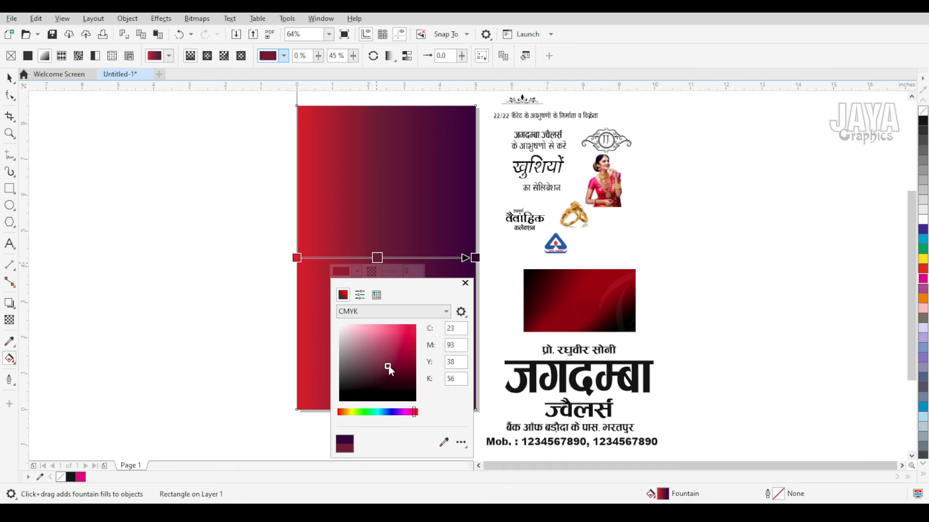
{"action": "left_click", "coordinate": [317, 434]}
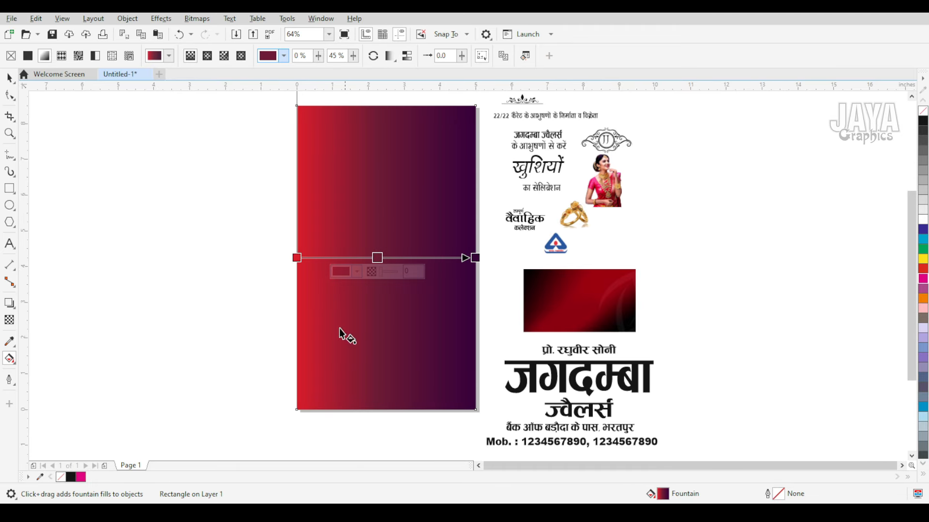
{"action": "left_click", "coordinate": [240, 283]}
{"action": "left_click", "coordinate": [9, 78]}
Darken the rectangle gradient's end colour to C67 M100 Y19 K74, then deselect the rectangle
{"action": "scroll", "coordinate": [215, 214], "scroll_direction": "down", "scroll_amount": 2}
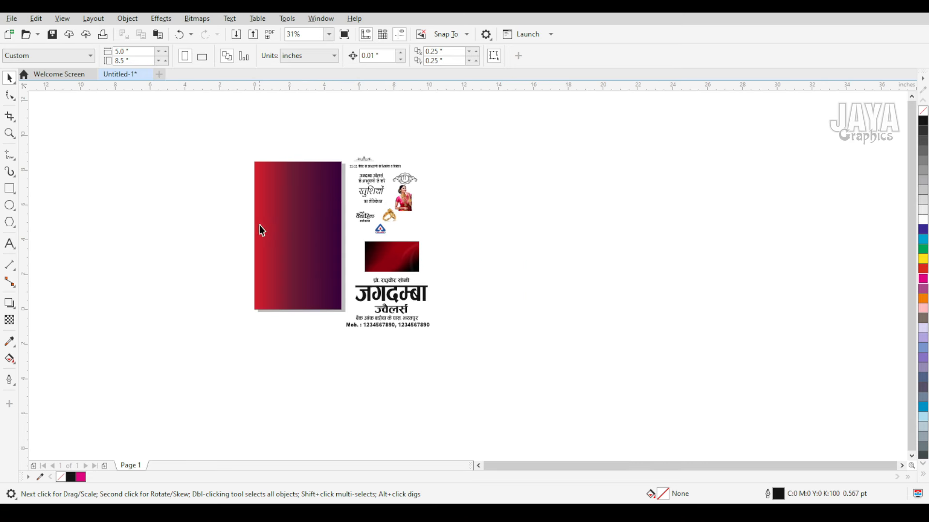
{"action": "key", "text": "F2"}
{"action": "left_click_drag", "start_coordinate": [208, 143], "coordinate": [370, 319]}
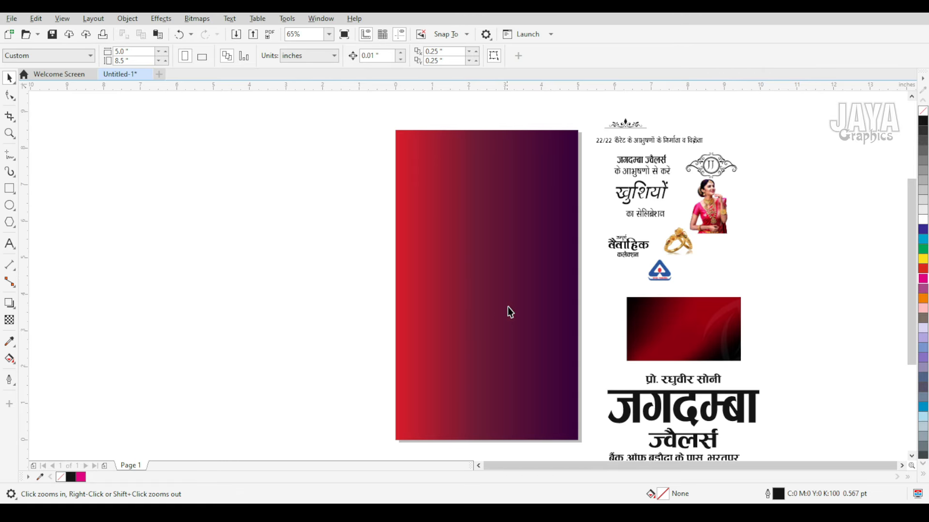
{"action": "left_click", "coordinate": [557, 294]}
{"action": "left_click", "coordinate": [9, 358]}
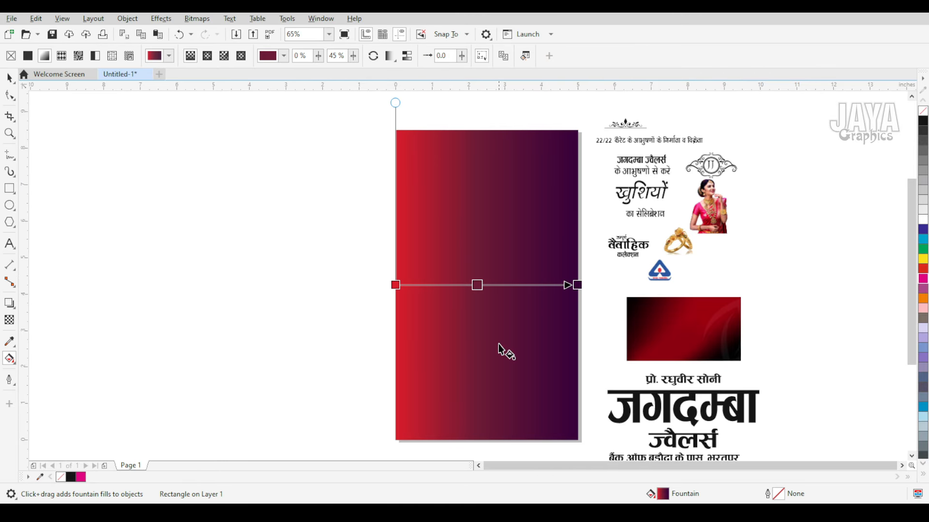
{"action": "left_click", "coordinate": [577, 285]}
{"action": "left_click", "coordinate": [558, 298]}
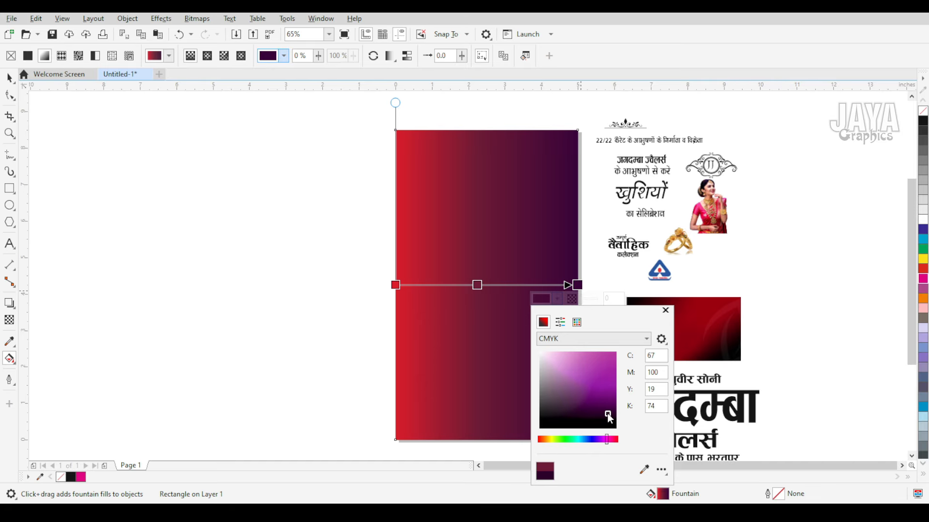
{"action": "left_click", "coordinate": [417, 356]}
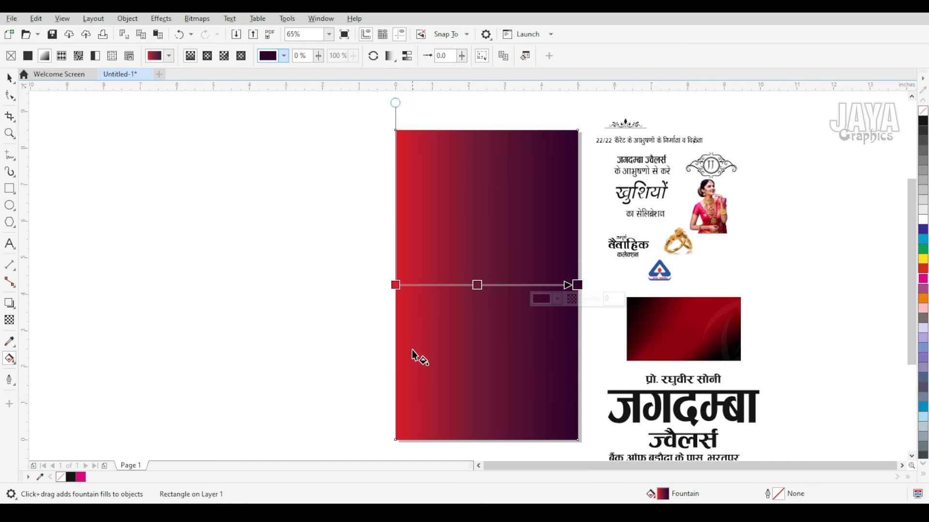
{"action": "left_click", "coordinate": [9, 77]}
{"action": "left_click", "coordinate": [150, 203]}
{"action": "scroll", "coordinate": [269, 272], "scroll_direction": "down", "scroll_amount": 2}
{"action": "key", "text": "z"}
{"action": "left_click_drag", "start_coordinate": [269, 166], "coordinate": [400, 342]}
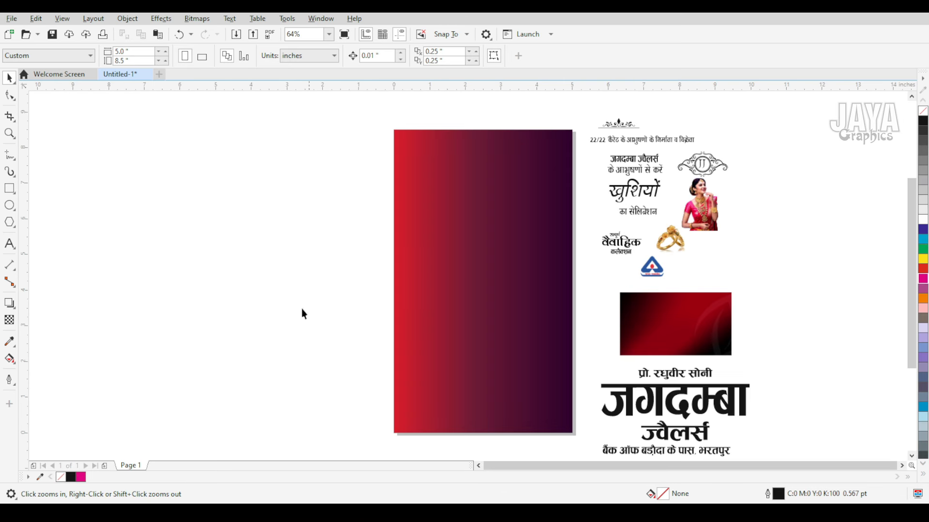
Draw an ellipse across the lower part of the flyer and set its size to 9.833 by 7.719 inches
{"action": "left_click", "coordinate": [9, 205]}
{"action": "left_click_drag", "start_coordinate": [363, 308], "coordinate": [602, 426]}
{"action": "left_click", "coordinate": [116, 51]}
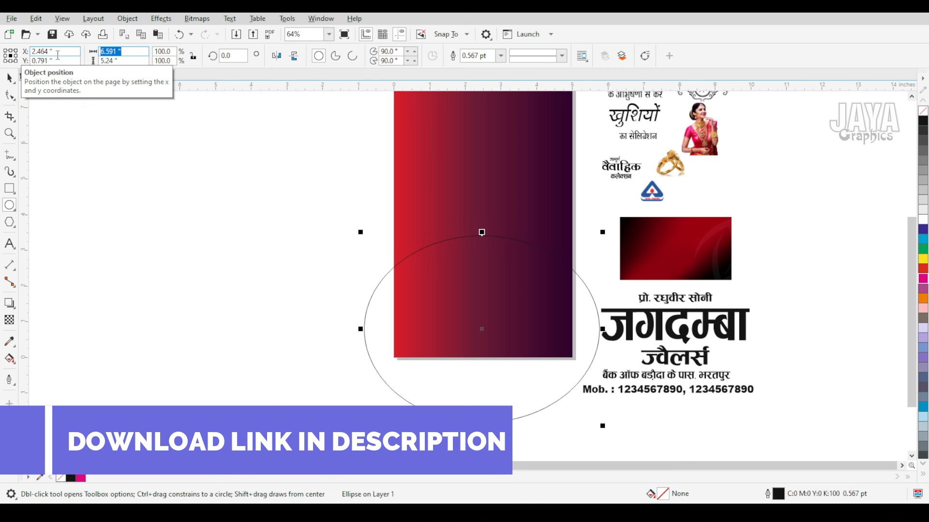
{"action": "type", "text": "9.833"}
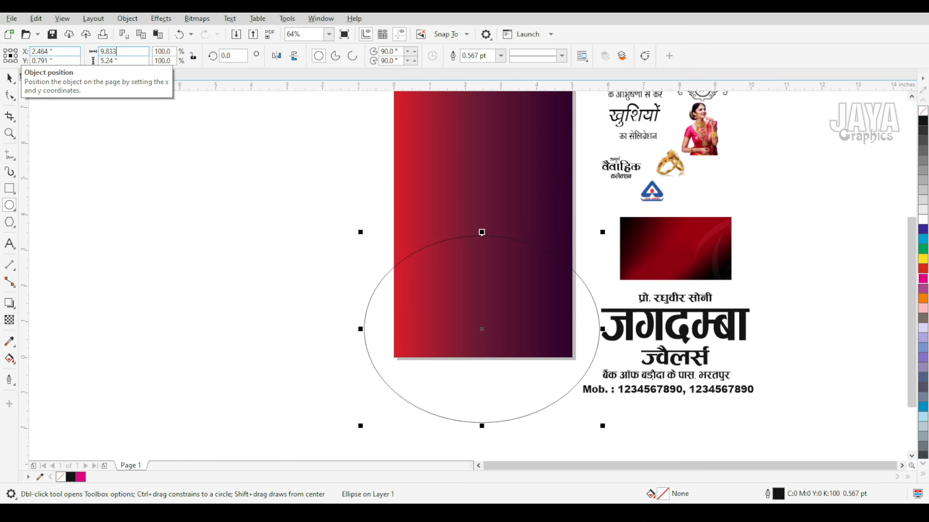
{"action": "key", "text": "Tab"}
{"action": "type", "text": "7.719"}
{"action": "key", "text": "Return"}
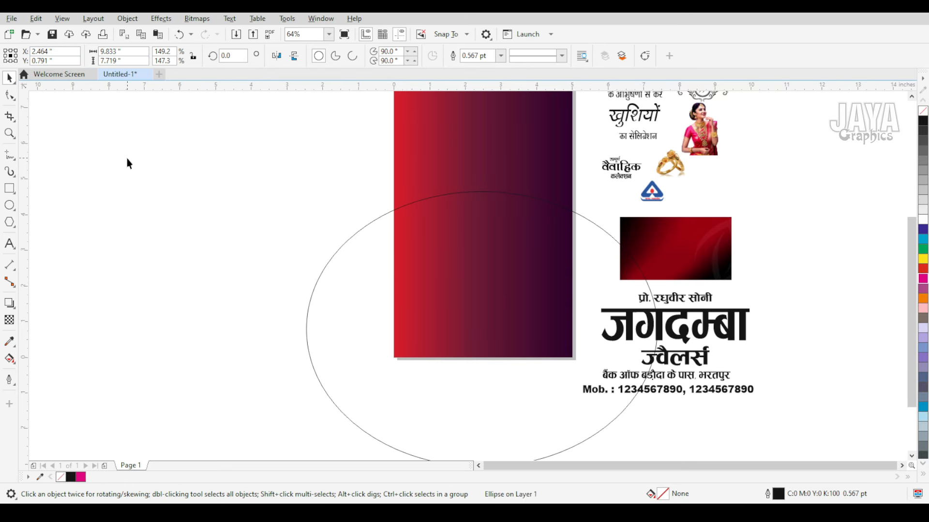
Give the large ellipse a 2 pt yellow outline and move it down so its arc crosses the flyer's lower third
{"action": "scroll", "coordinate": [363, 297], "scroll_direction": "down", "scroll_amount": 1}
{"action": "left_click_drag", "start_coordinate": [323, 178], "coordinate": [430, 292]}
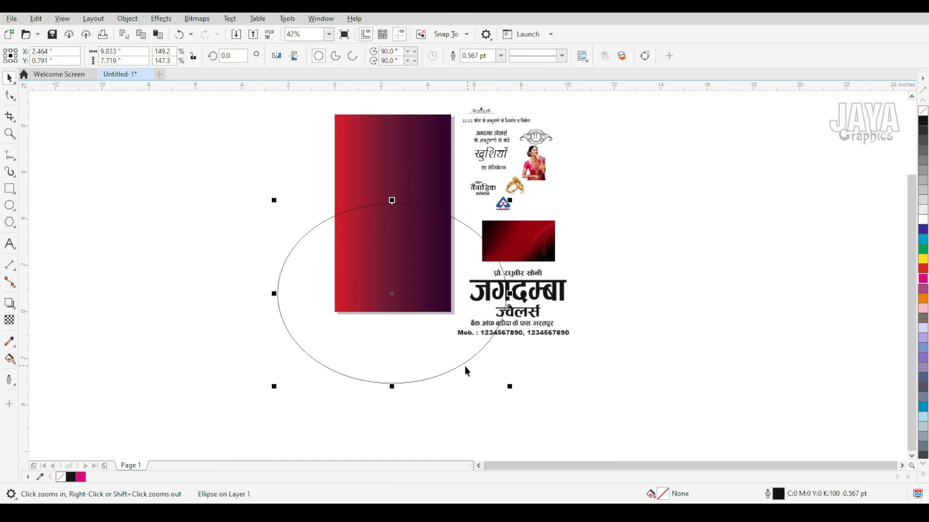
{"action": "left_click", "coordinate": [502, 56]}
{"action": "left_click", "coordinate": [474, 120]}
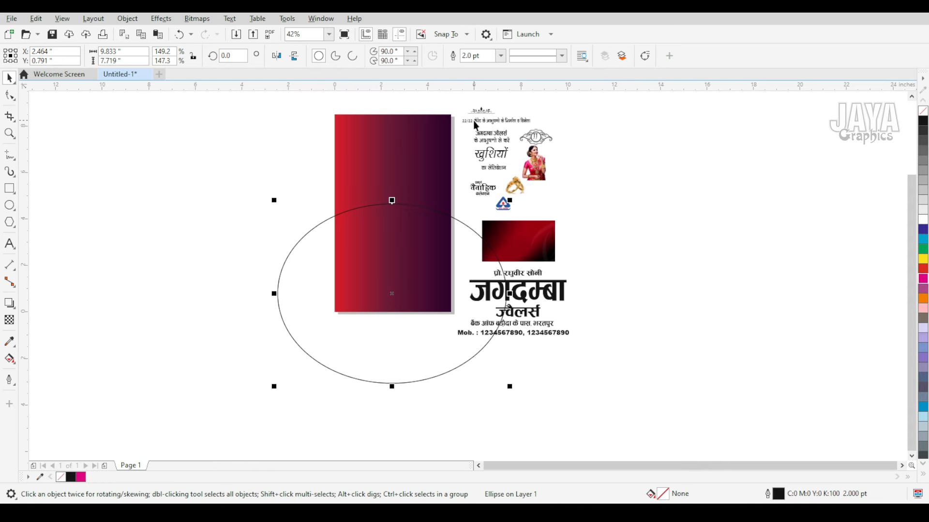
{"action": "right_click", "coordinate": [923, 258]}
{"action": "left_click_drag", "start_coordinate": [410, 330], "coordinate": [409, 365]}
Place the photo of the woman on the flyer, enlarge it to about 3.5 by 5.1 inches and align it near the flyer's left edge
{"action": "left_click_drag", "start_coordinate": [541, 170], "coordinate": [403, 190]}
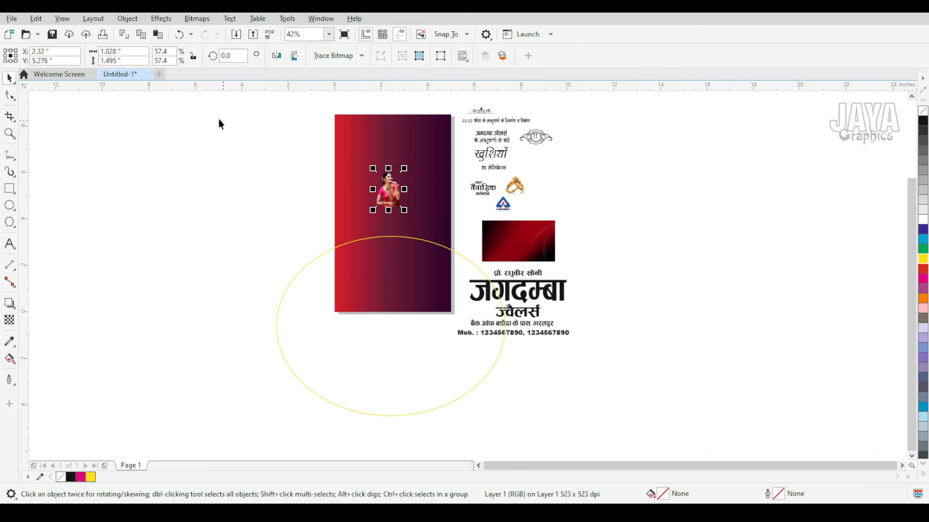
{"action": "left_click", "coordinate": [143, 53]}
{"action": "left_click_drag", "start_coordinate": [405, 168], "coordinate": [466, 134]}
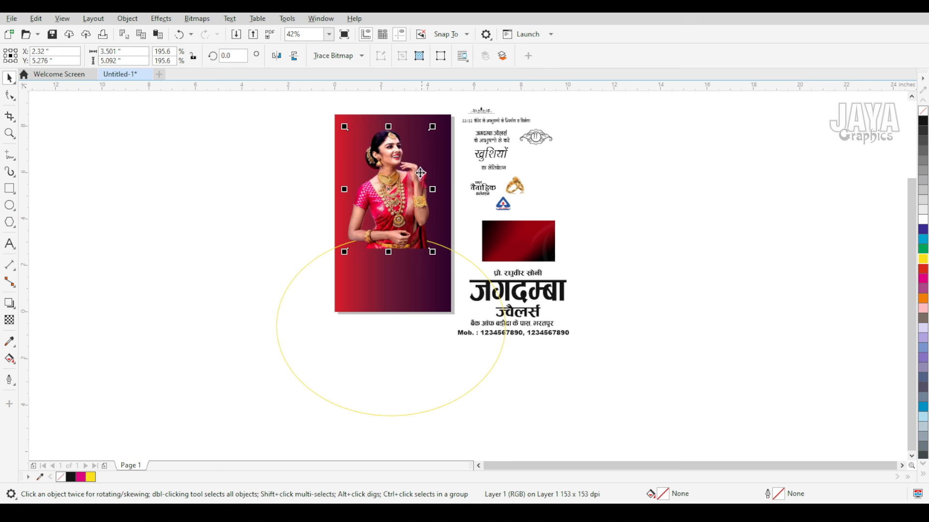
{"action": "left_click_drag", "start_coordinate": [387, 187], "coordinate": [377, 184]}
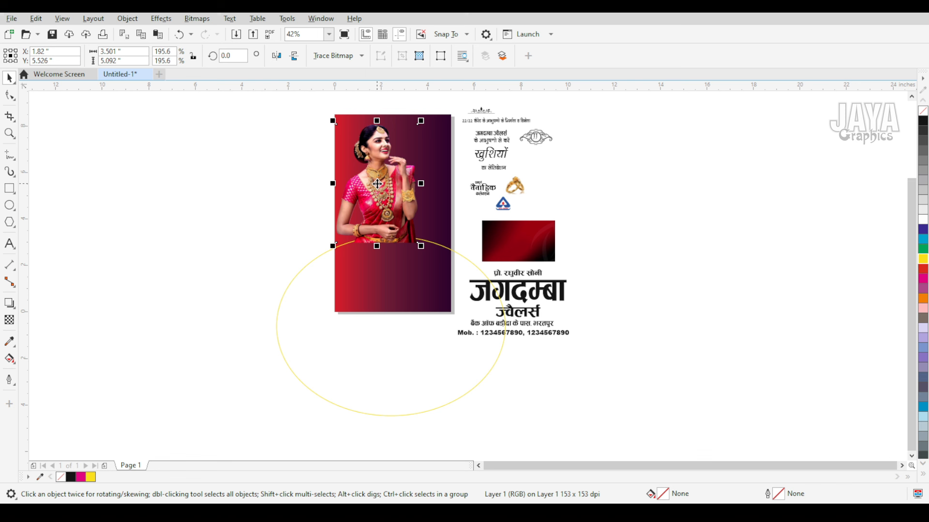
{"action": "key", "text": "F2"}
{"action": "left_click_drag", "start_coordinate": [292, 106], "coordinate": [545, 290]}
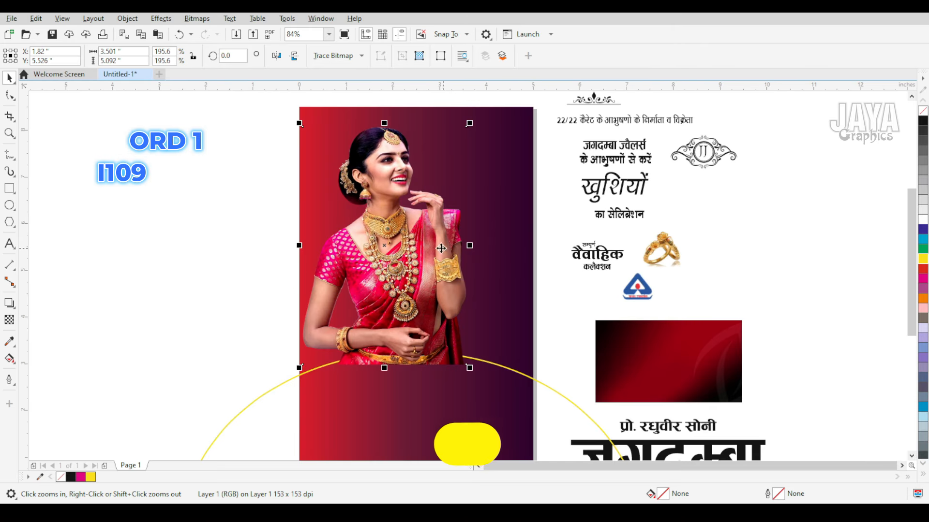
{"action": "left_click_drag", "start_coordinate": [421, 239], "coordinate": [418, 246]}
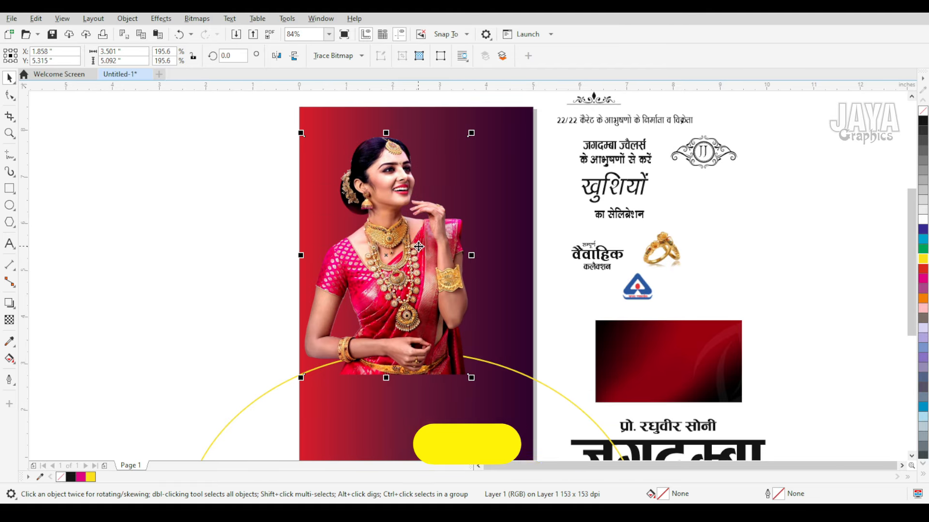
Enlarge the photo of the woman slightly to about 3.7 inches wide and deselect it
{"action": "scroll", "coordinate": [299, 223], "scroll_direction": "down", "scroll_amount": 2}
{"action": "key", "text": "F2"}
{"action": "left_click", "coordinate": [359, 247]}
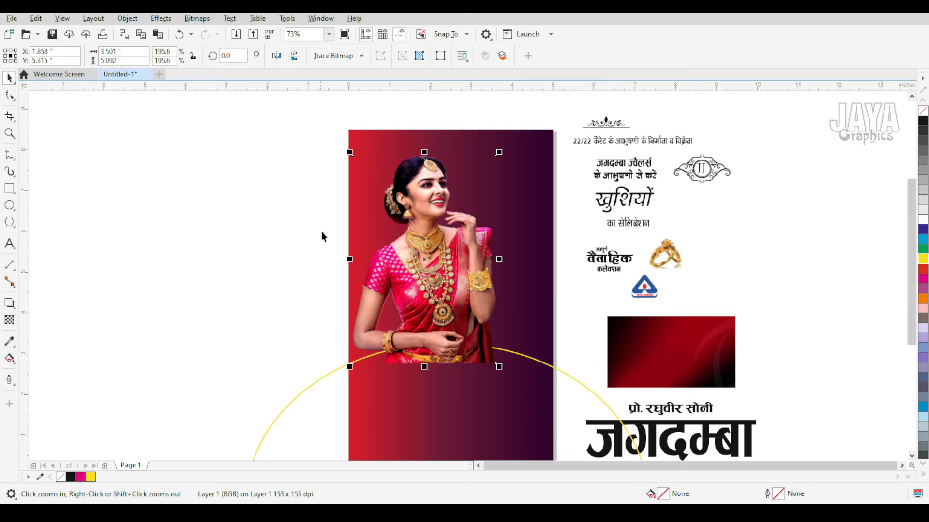
{"action": "left_click", "coordinate": [411, 279]}
{"action": "left_click", "coordinate": [470, 287]}
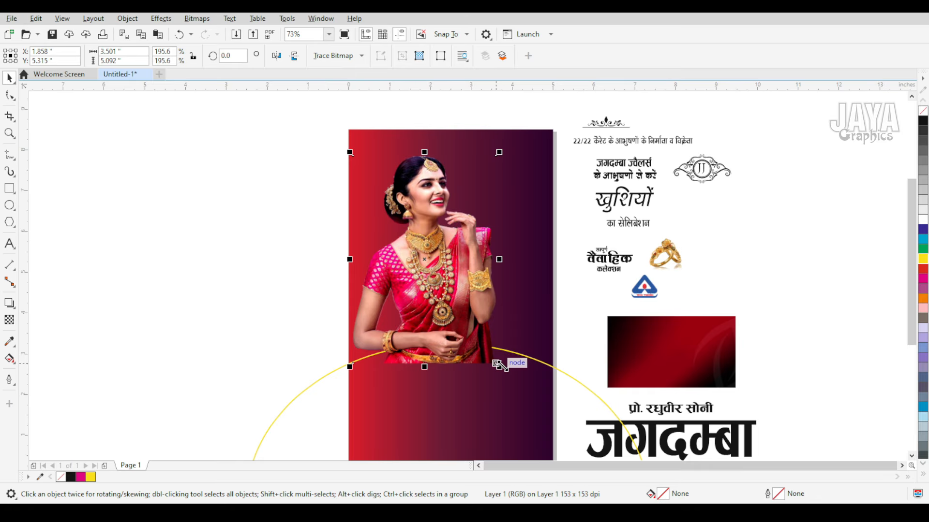
{"action": "left_click_drag", "start_coordinate": [499, 367], "coordinate": [508, 377]}
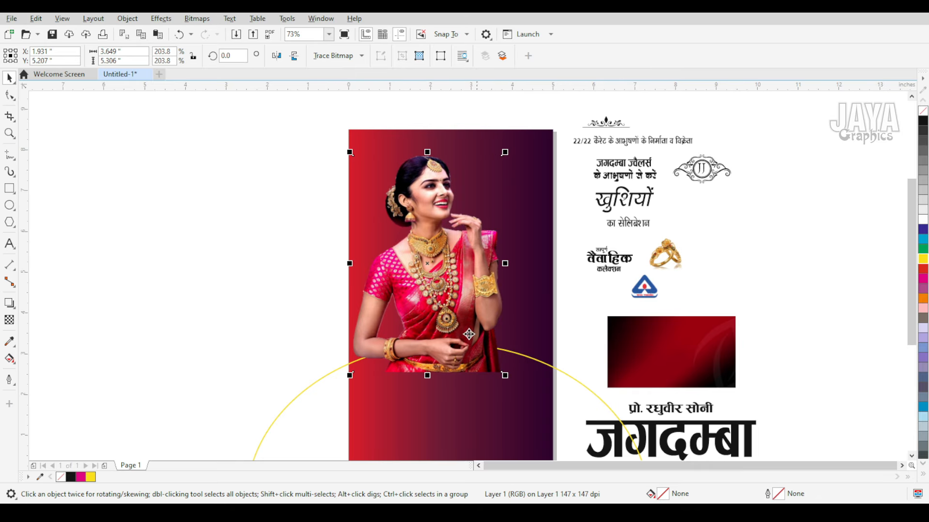
{"action": "left_click_drag", "start_coordinate": [504, 153], "coordinate": [507, 150]}
{"action": "left_click", "coordinate": [296, 249]}
Bring the large yellow-outlined ellipse in front of the photo of the woman
{"action": "scroll", "coordinate": [296, 249], "scroll_direction": "down", "scroll_amount": 1}
{"action": "key", "text": "F2"}
{"action": "left_click_drag", "start_coordinate": [234, 197], "coordinate": [565, 451]}
{"action": "left_click", "coordinate": [489, 422]}
{"action": "key", "text": "shift+Page_Up"}
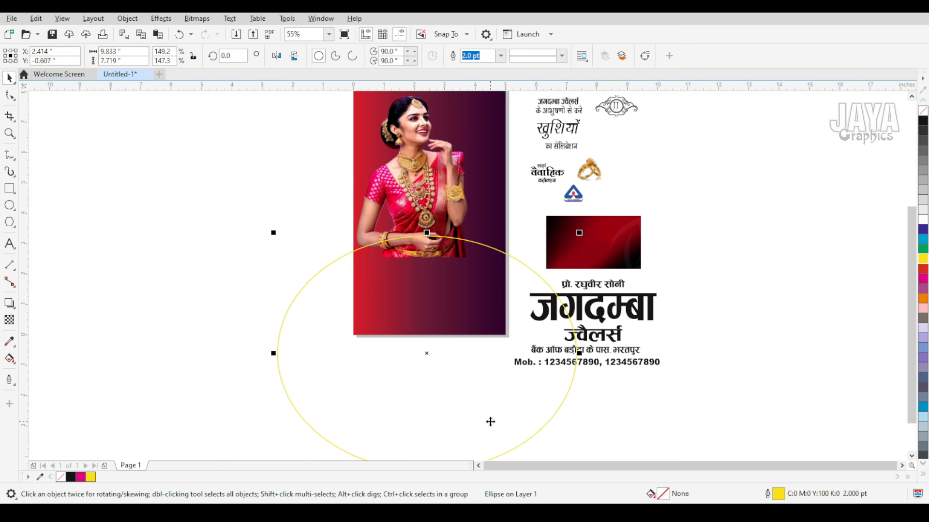
{"action": "left_click_drag", "start_coordinate": [582, 236], "coordinate": [248, 298]}
{"action": "key", "text": "ctrl+z"}
{"action": "key", "text": "ctrl+z"}
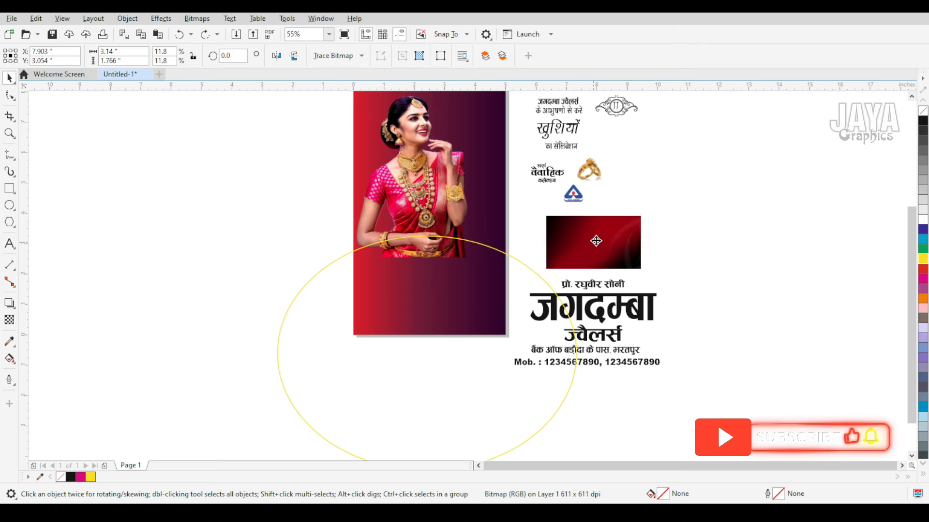
Move the red-and-black background image clear of the flyer and PowerClip it inside the large ellipse
{"action": "left_click_drag", "start_coordinate": [585, 264], "coordinate": [225, 251]}
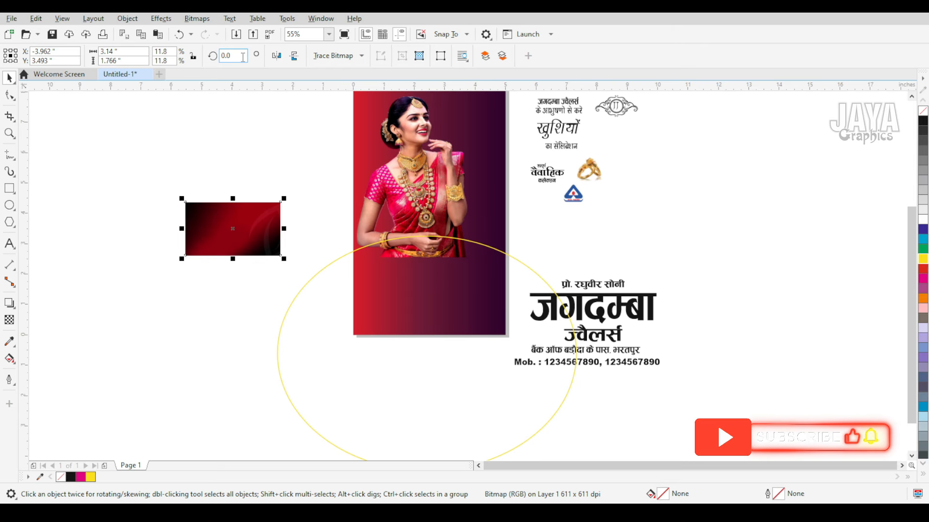
{"action": "left_click", "coordinate": [127, 19]}
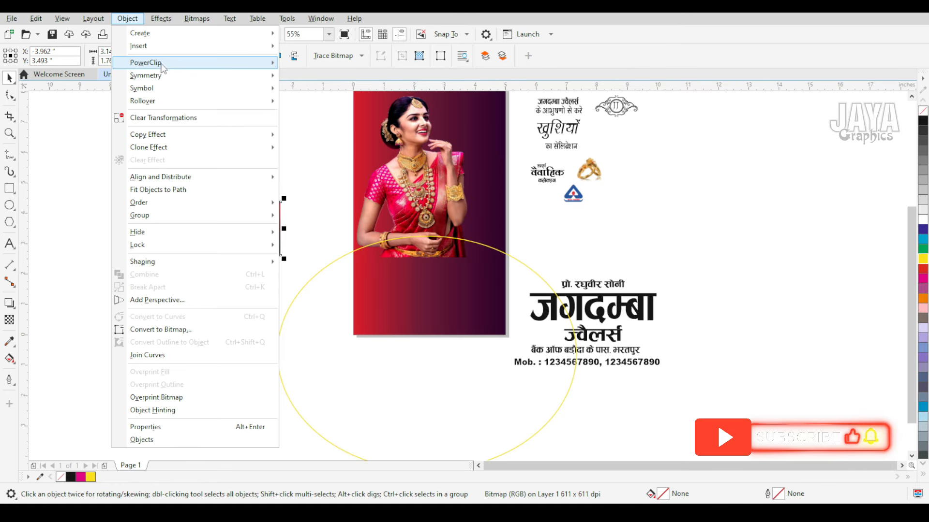
{"action": "mouse_move", "coordinate": [174, 63]}
{"action": "left_click", "coordinate": [327, 64]}
{"action": "left_click", "coordinate": [291, 310]}
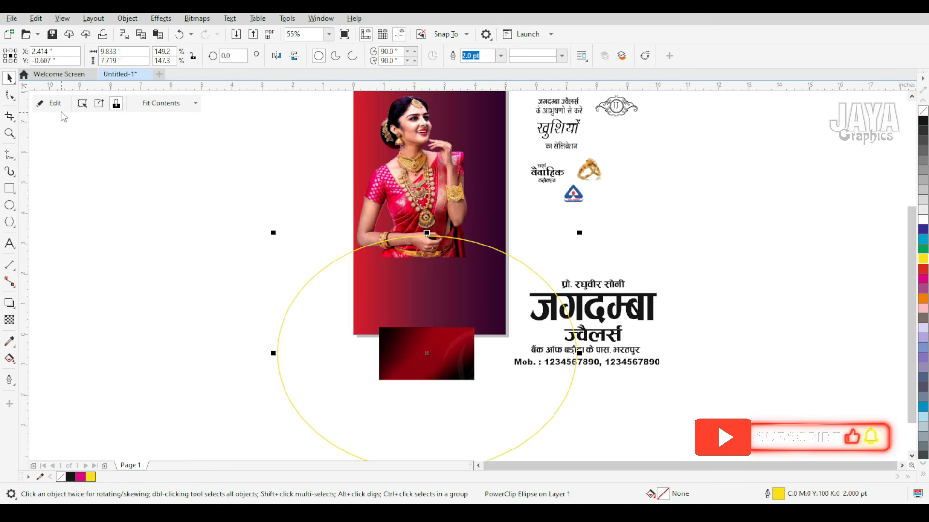
Edit the ellipse's PowerClip contents, enlarging the red image to about 12.8 by 7.2 inches and rotating it 125 degrees
{"action": "left_click", "coordinate": [53, 104]}
{"action": "left_click_drag", "start_coordinate": [479, 329], "coordinate": [625, 241]}
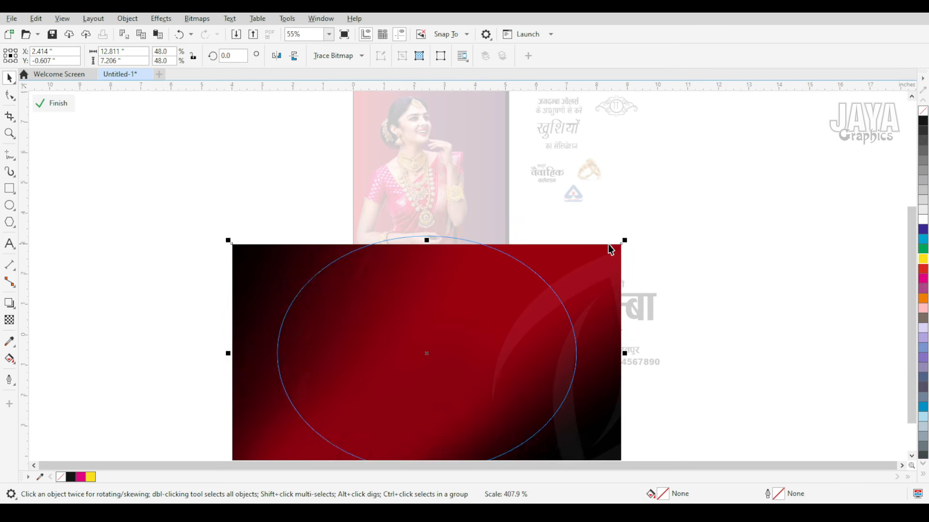
{"action": "double_click", "coordinate": [238, 56]}
{"action": "type", "text": "125"}
{"action": "key", "text": "Return"}
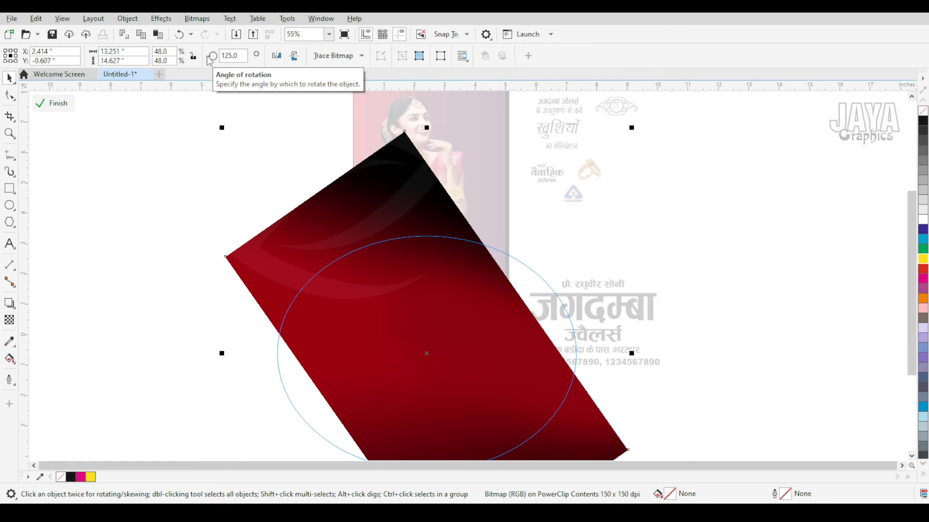
Shift the red image right and down inside the ellipse so its dark end follows the upper arc, and finish editing the PowerClip
{"action": "key", "text": "F3"}
{"action": "key", "text": "F2"}
{"action": "left_click_drag", "start_coordinate": [191, 127], "coordinate": [492, 317]}
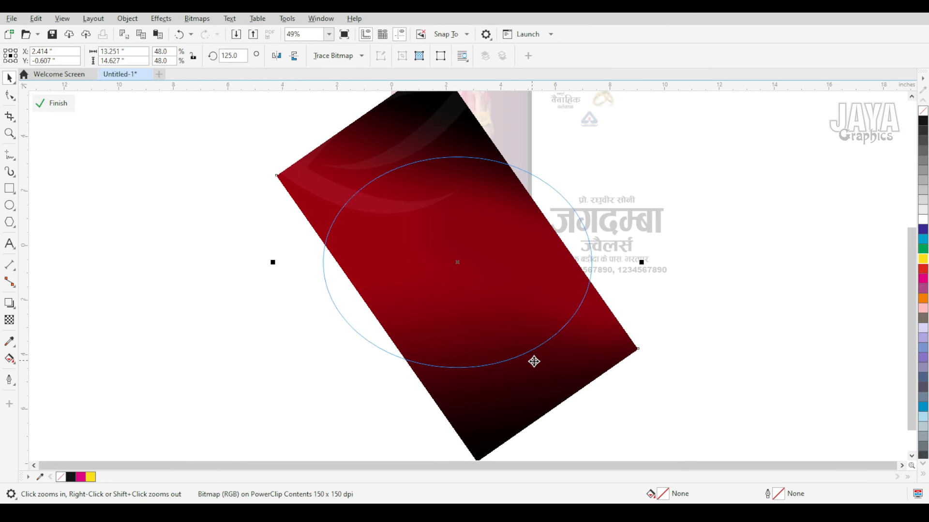
{"action": "left_click_drag", "start_coordinate": [566, 376], "coordinate": [610, 403]}
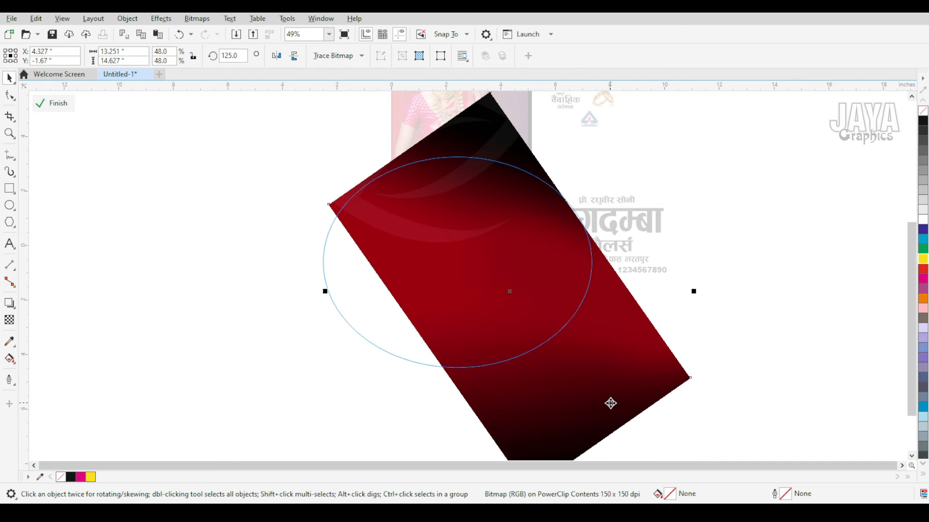
{"action": "left_click", "coordinate": [52, 103]}
{"action": "left_click", "coordinate": [406, 271]}
Draw a small ellipse over the woman's face and set its size to 1.325 by 1.5 inches
{"action": "scroll", "coordinate": [424, 270], "scroll_direction": "down", "scroll_amount": 1}
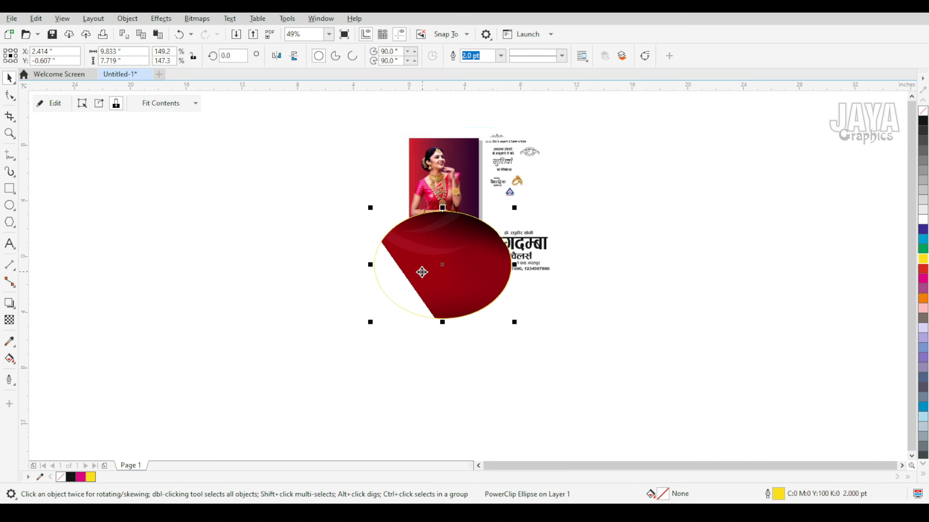
{"action": "key", "text": "F2"}
{"action": "left_click_drag", "start_coordinate": [343, 156], "coordinate": [582, 342]}
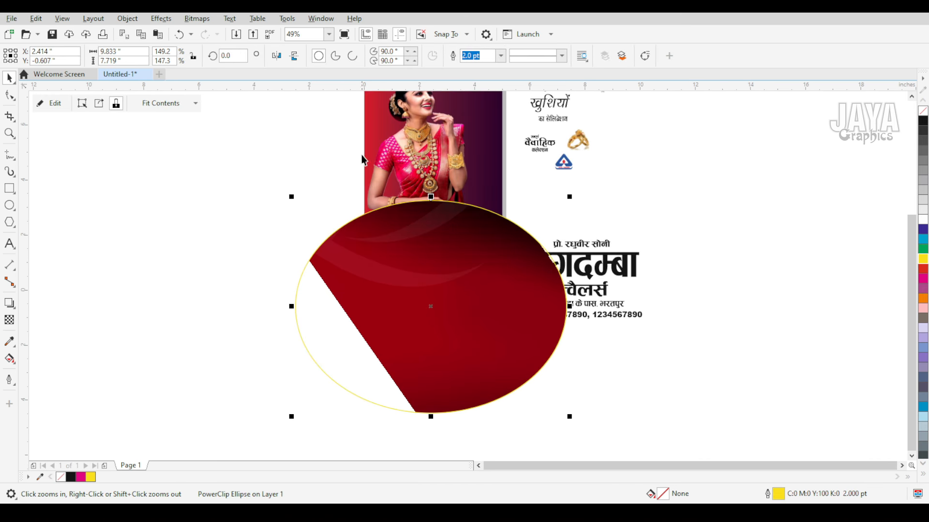
{"action": "right_click", "coordinate": [418, 166]}
{"action": "scroll", "coordinate": [421, 140], "scroll_direction": "up", "scroll_amount": 3}
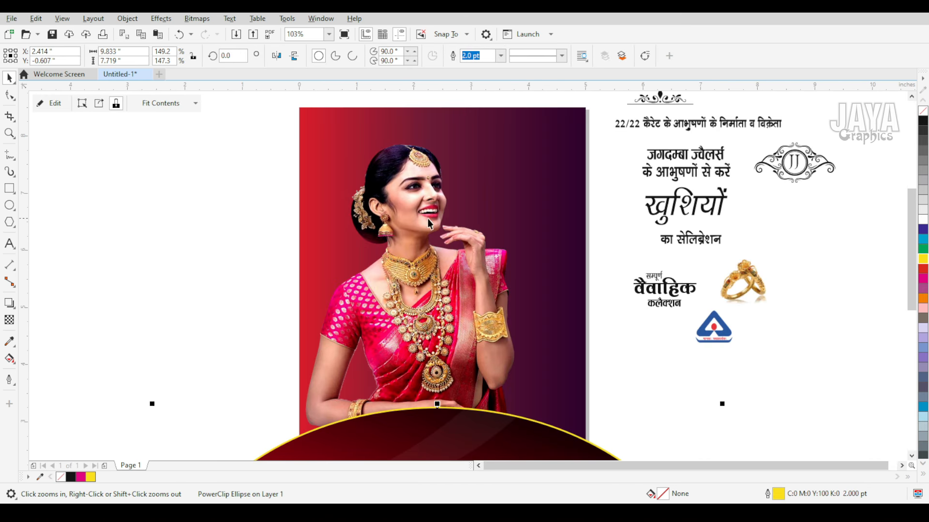
{"action": "left_click", "coordinate": [9, 205]}
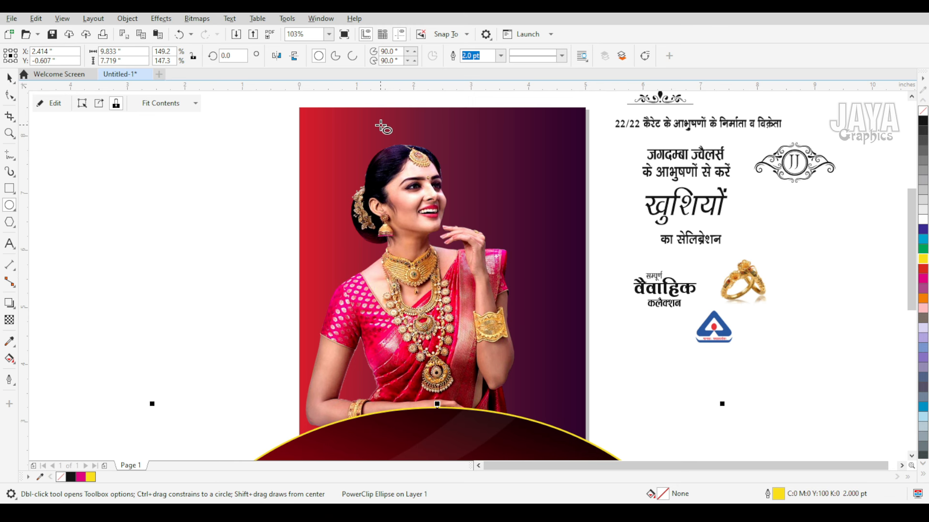
{"action": "left_click_drag", "start_coordinate": [381, 125], "coordinate": [485, 198]}
{"action": "left_click_drag", "start_coordinate": [482, 207], "coordinate": [483, 214]}
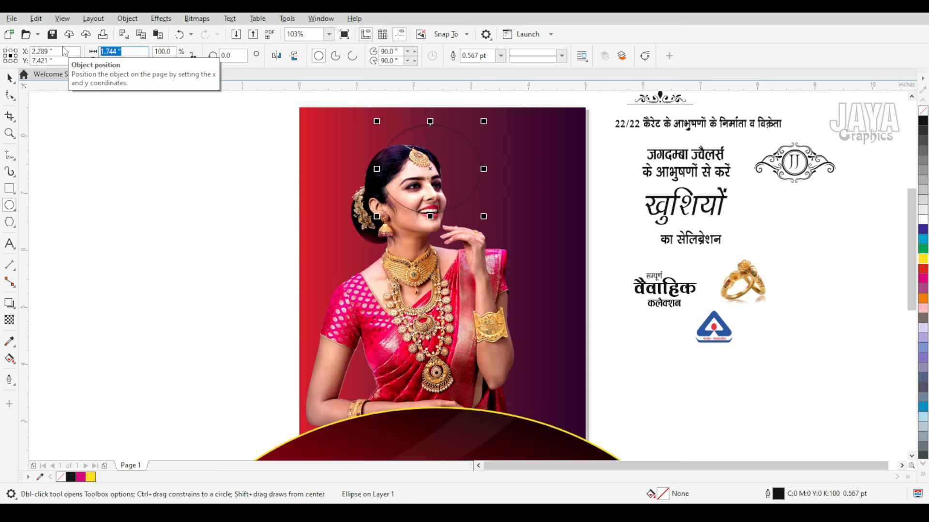
{"action": "type", "text": "1.325"}
{"action": "key", "text": "Return"}
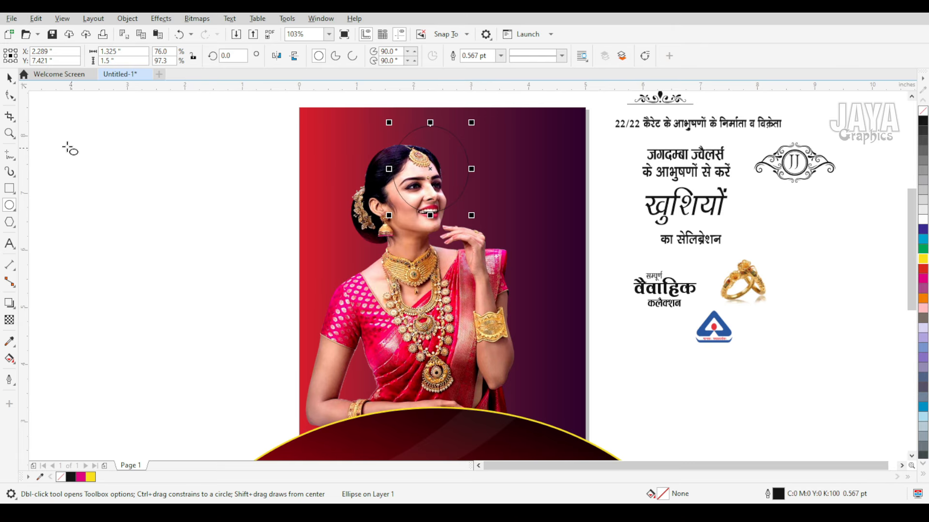
Fill the small ellipse with white and remove its outline
{"action": "left_click", "coordinate": [10, 77]}
{"action": "left_click", "coordinate": [923, 219]}
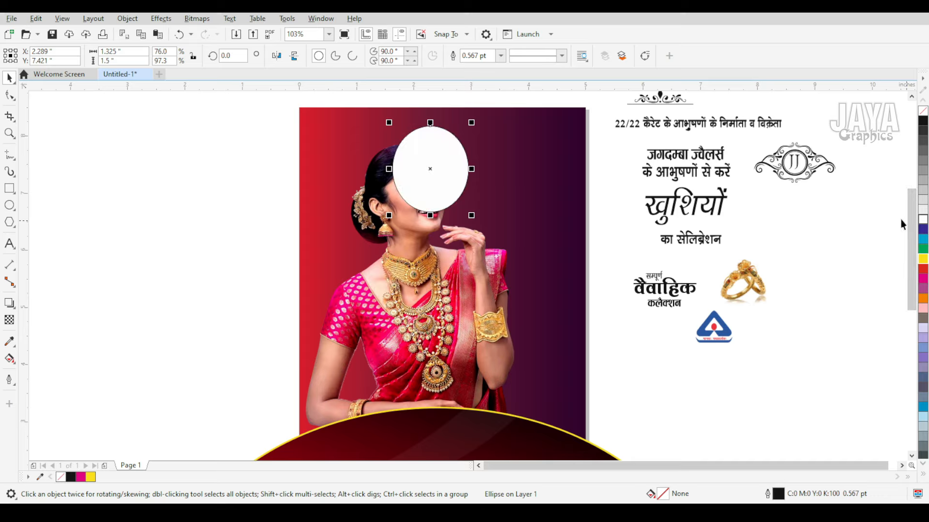
{"action": "left_click", "coordinate": [501, 56]}
{"action": "left_click", "coordinate": [471, 65]}
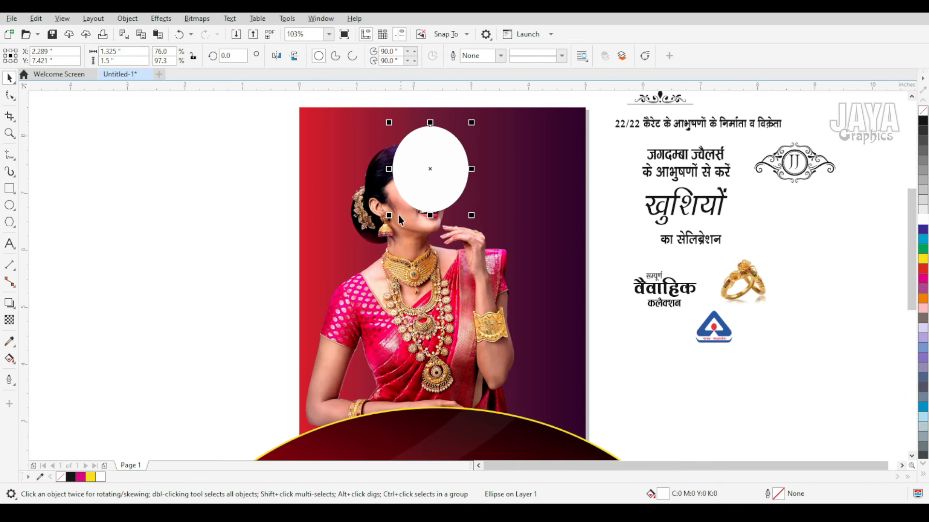
Add a white drop shadow to the white ellipse with the Add merge mode and outward feathering, forming a glow
{"action": "left_click", "coordinate": [9, 321]}
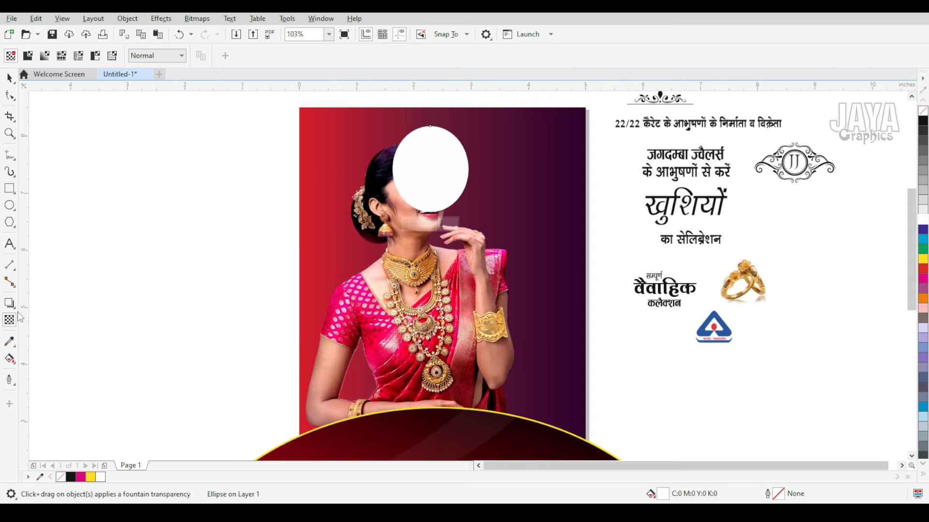
{"action": "left_click", "coordinate": [12, 304]}
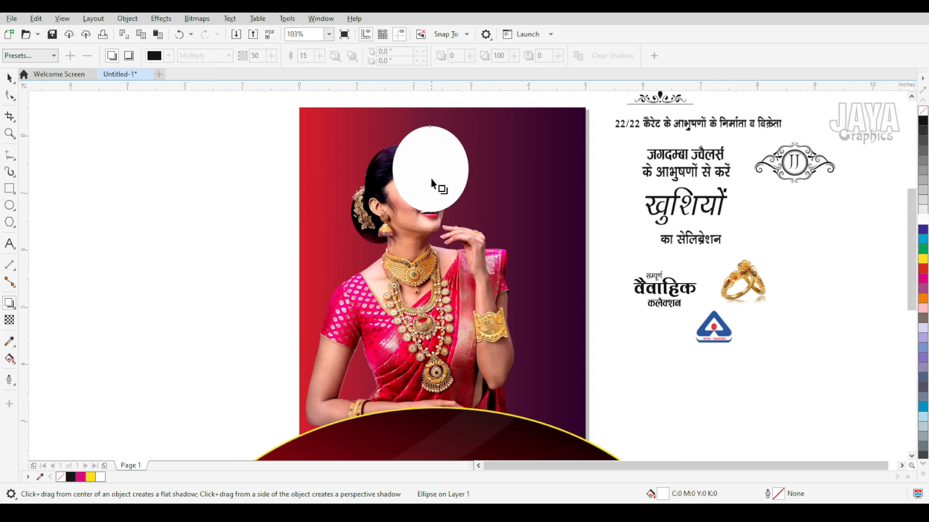
{"action": "left_click_drag", "start_coordinate": [430, 168], "coordinate": [468, 168]}
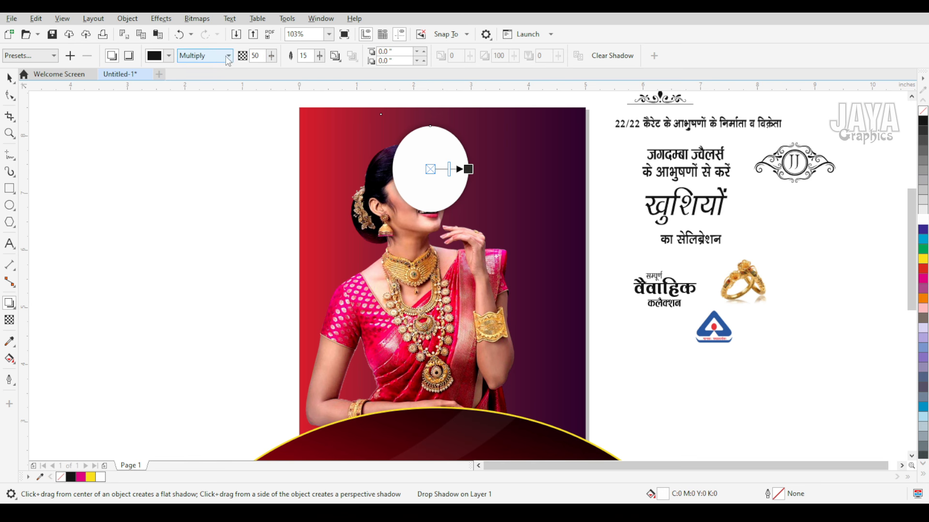
{"action": "left_click", "coordinate": [169, 56]}
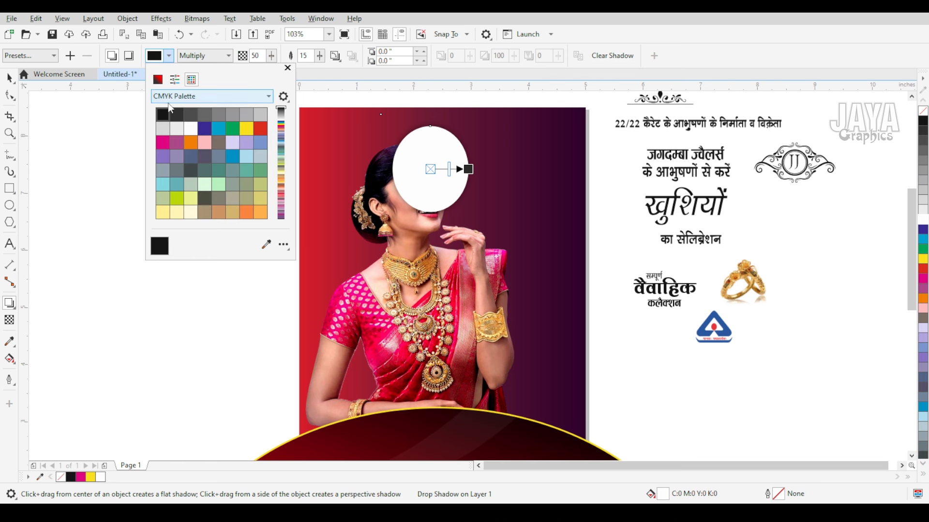
{"action": "left_click", "coordinate": [191, 131]}
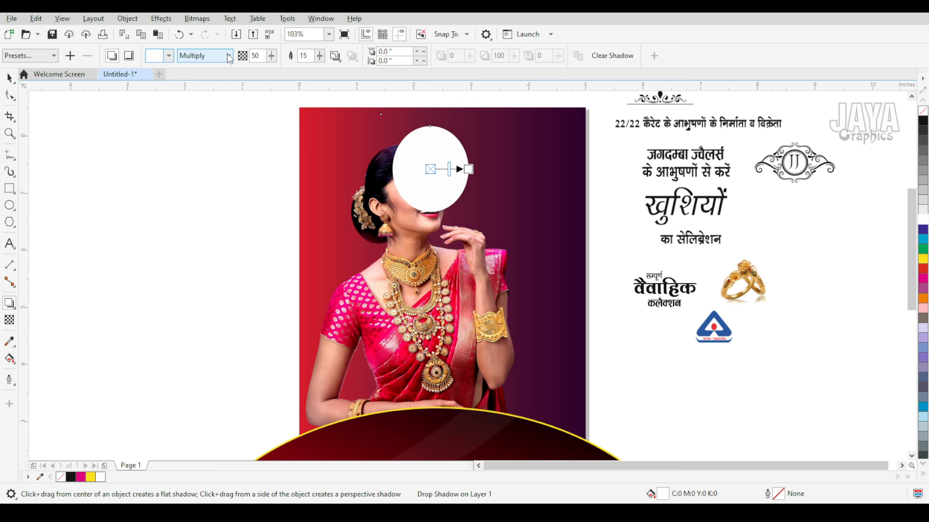
{"action": "left_click", "coordinate": [229, 57]}
{"action": "left_click", "coordinate": [191, 76]}
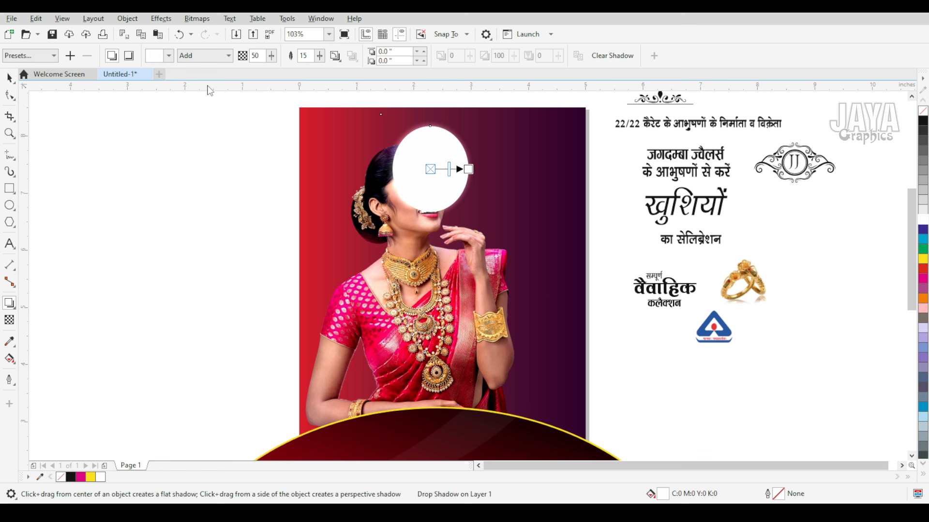
{"action": "left_click", "coordinate": [335, 55]}
{"action": "left_click", "coordinate": [349, 108]}
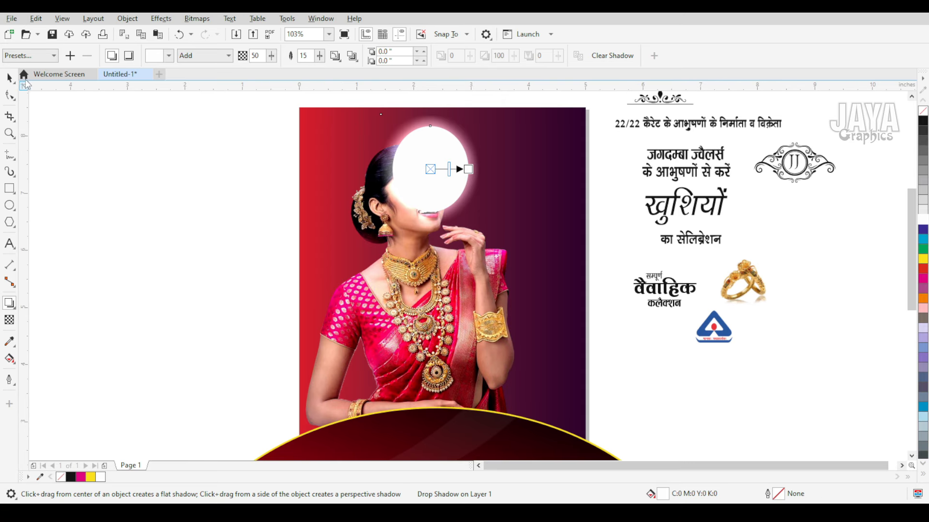
Bring the woman's photo to the front of the layer, above the glowing white ellipse
{"action": "left_click", "coordinate": [9, 77]}
{"action": "scroll", "coordinate": [282, 206], "scroll_direction": "down", "scroll_amount": 1}
{"action": "key", "text": "F2"}
{"action": "left_click_drag", "start_coordinate": [232, 130], "coordinate": [466, 302]}
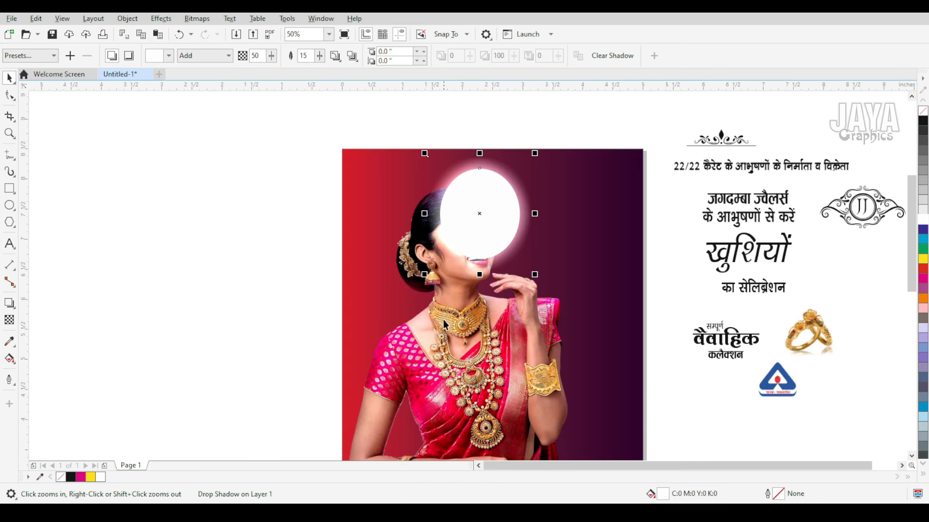
{"action": "left_click", "coordinate": [448, 344]}
{"action": "key", "text": "shift+Page_Up"}
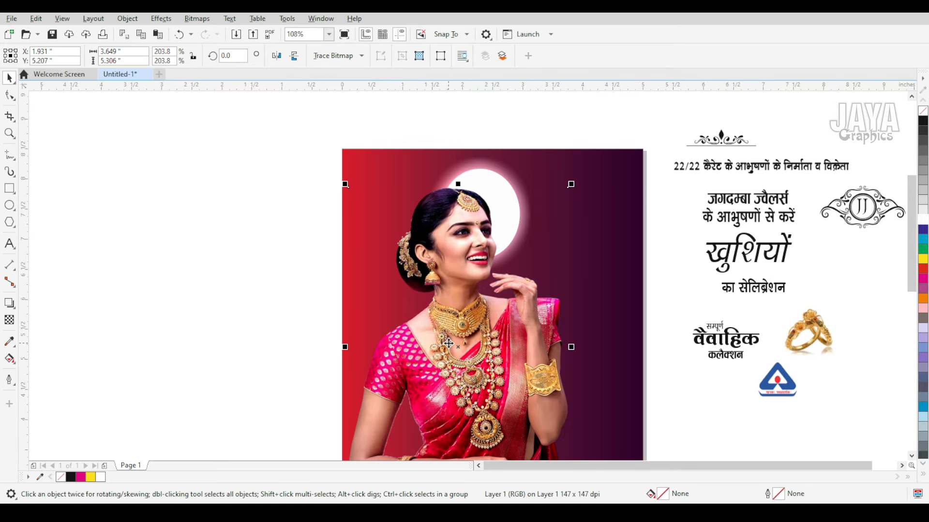
Move the glowing ellipse slightly down and nudge the woman's photo up and left to X 1.891, Y 5.257 inches
{"action": "left_click", "coordinate": [503, 177]}
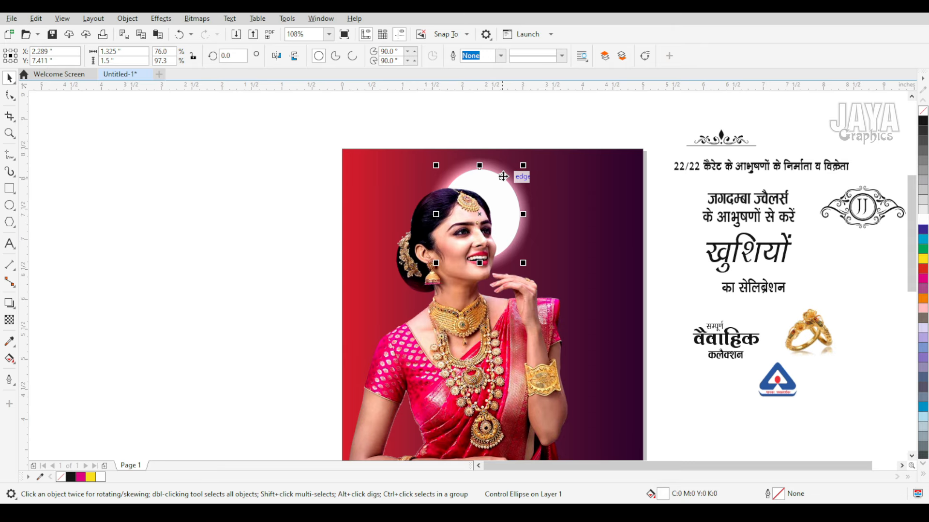
{"action": "left_click", "coordinate": [479, 334]}
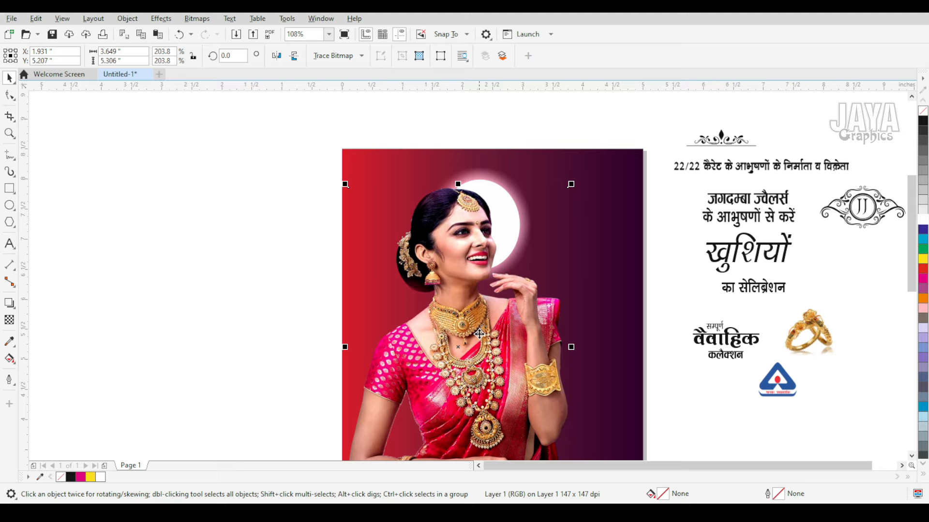
{"action": "key", "text": "Escape"}
{"action": "left_click", "coordinate": [516, 226]}
{"action": "key", "text": "Down"}
{"action": "key", "text": "Up"}
{"action": "key", "text": "Up"}
{"action": "key", "text": "Up"}
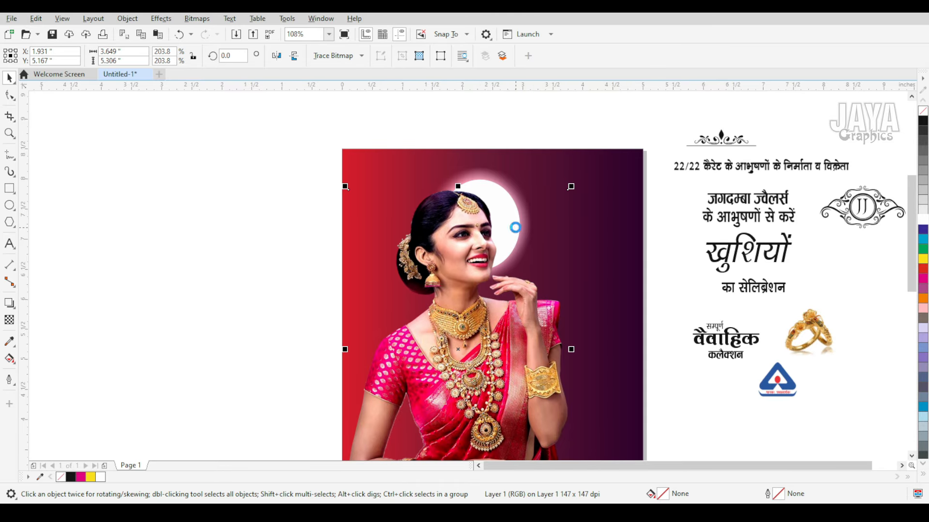
{"action": "key", "text": "Up"}
{"action": "key", "text": "Up"}
{"action": "key", "text": "Up"}
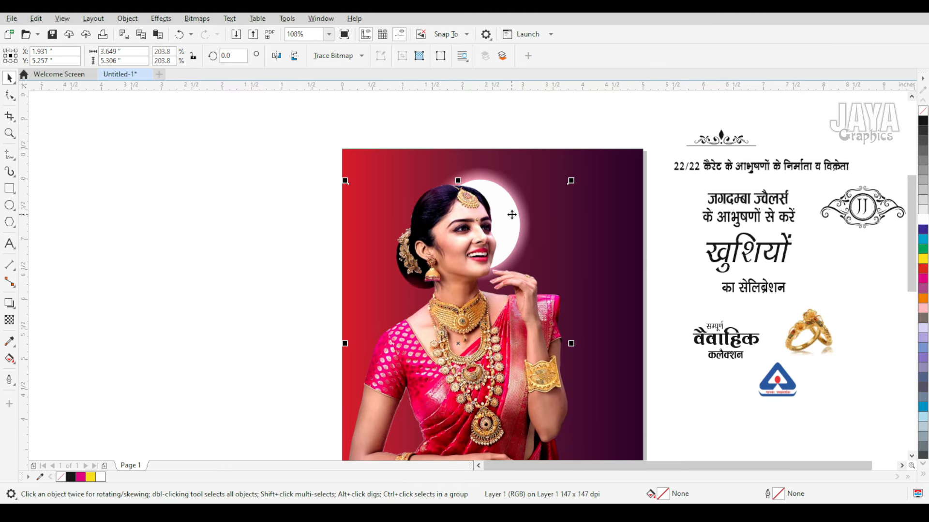
{"action": "key", "text": "Left"}
{"action": "key", "text": "Left"}
{"action": "key", "text": "Left"}
{"action": "key", "text": "Left"}
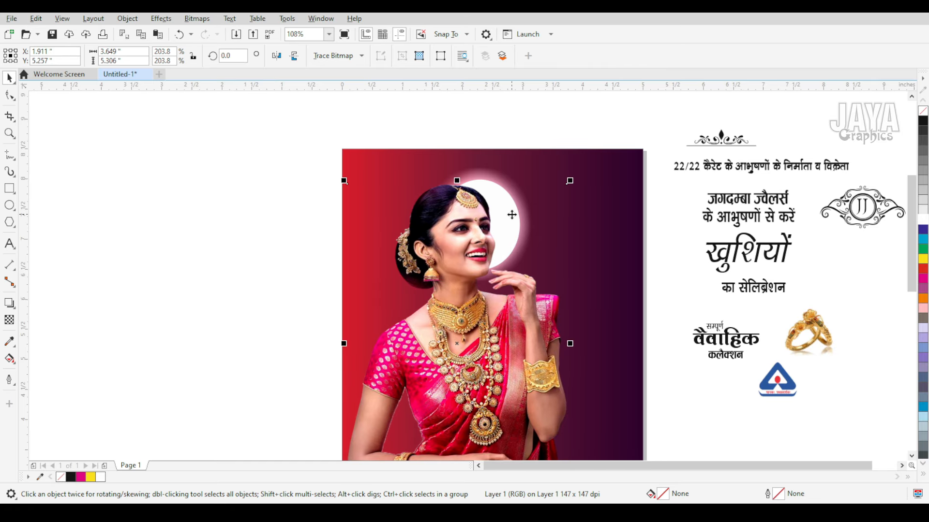
Bring the large red PowerClip ellipse to the front, above the woman's photo
{"action": "scroll", "coordinate": [496, 218], "scroll_direction": "down", "scroll_amount": 5}
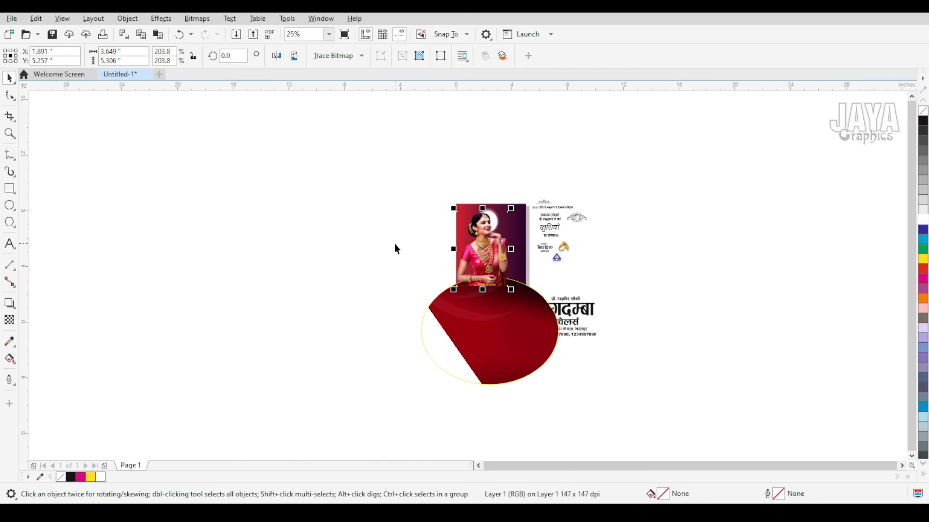
{"action": "scroll", "coordinate": [395, 248], "scroll_direction": "down", "scroll_amount": 2}
{"action": "key", "text": "z"}
{"action": "left_click_drag", "start_coordinate": [382, 191], "coordinate": [545, 315]}
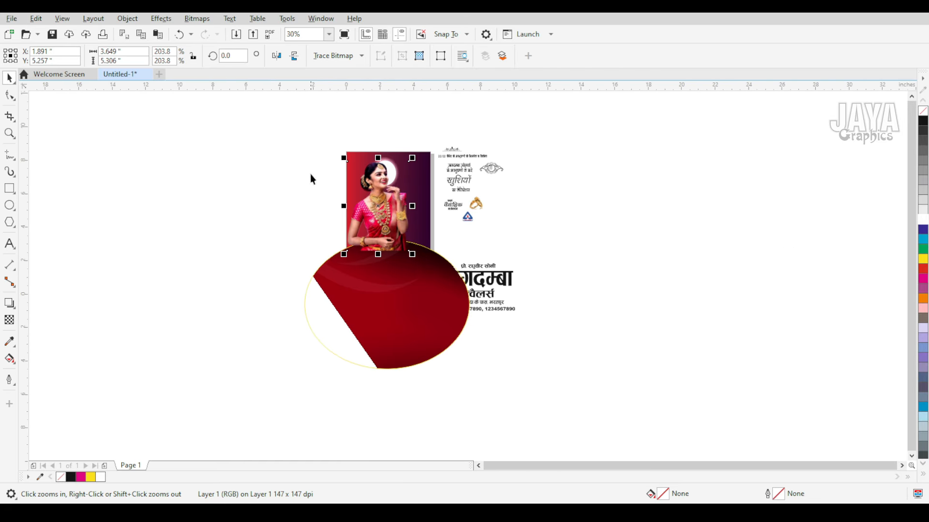
{"action": "left_click_drag", "start_coordinate": [298, 135], "coordinate": [433, 290]}
{"action": "left_click", "coordinate": [439, 317]}
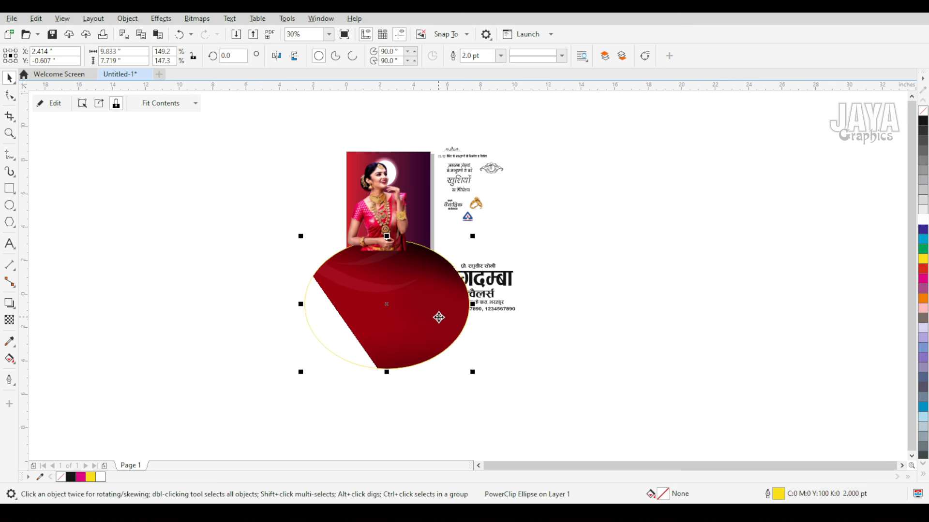
{"action": "key", "text": "shift+Page_Up"}
PowerClip the photo, glowing ellipse and red ellipse together inside the gradient background rectangle
{"action": "left_click_drag", "start_coordinate": [305, 118], "coordinate": [422, 276]}
{"action": "left_click", "coordinate": [127, 18]}
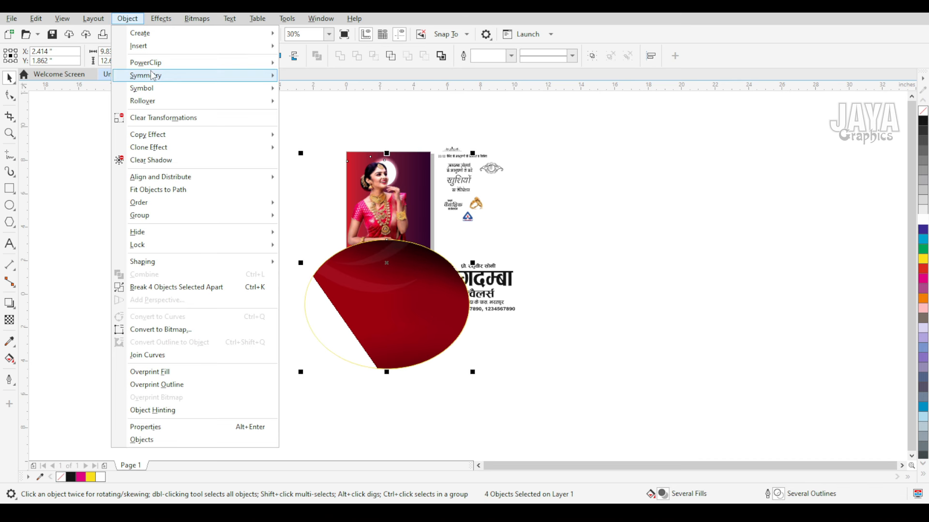
{"action": "mouse_move", "coordinate": [145, 59]}
{"action": "left_click", "coordinate": [329, 63]}
{"action": "left_click", "coordinate": [413, 161]}
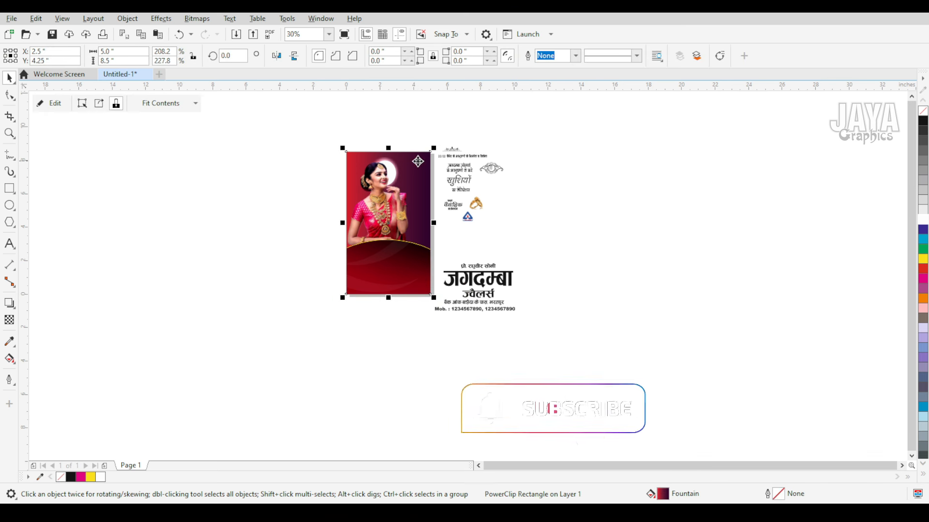
{"action": "left_click", "coordinate": [312, 196]}
Draw a rectangle along the upper edge of the flyer, flush with its right side, about 3.233 by 0.38 inches
{"action": "key", "text": "F2"}
{"action": "left_click_drag", "start_coordinate": [313, 141], "coordinate": [500, 326]}
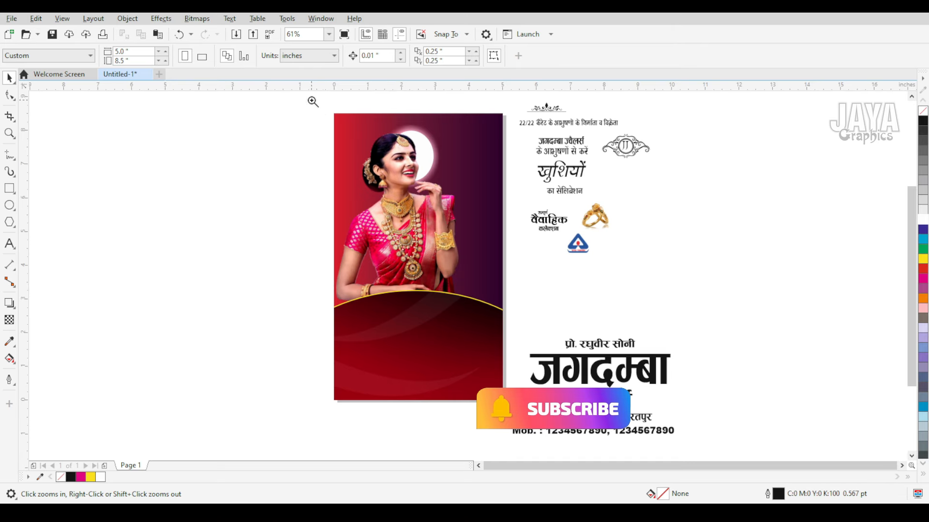
{"action": "left_click_drag", "start_coordinate": [313, 101], "coordinate": [656, 224]}
{"action": "key", "text": "F6"}
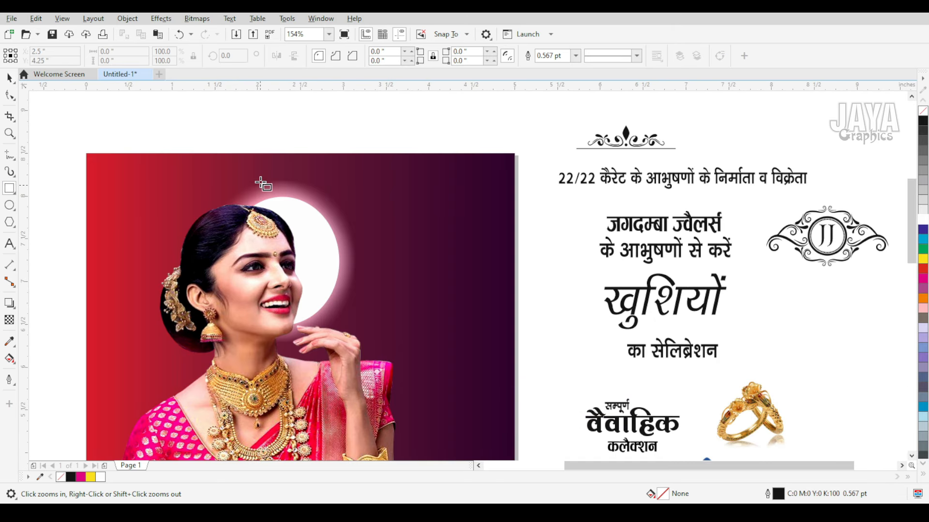
{"action": "left_click_drag", "start_coordinate": [237, 154], "coordinate": [514, 196]}
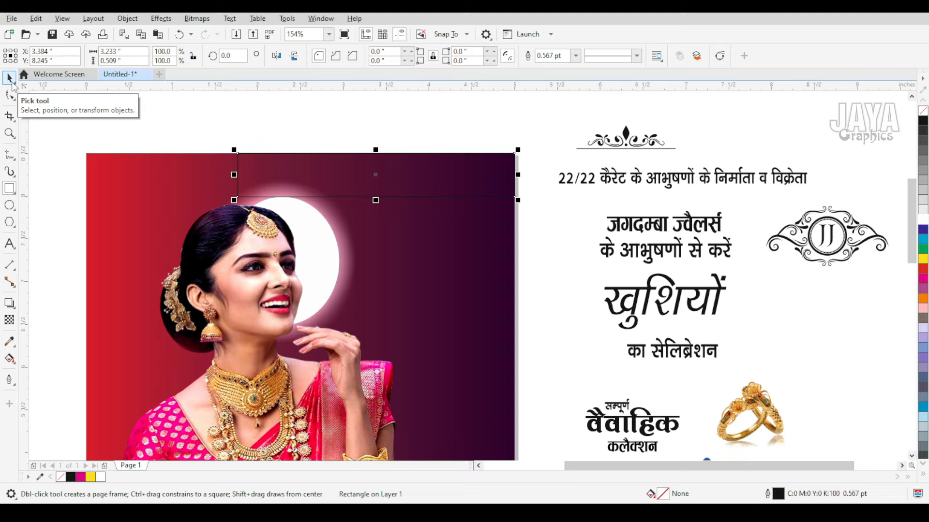
{"action": "left_click", "coordinate": [13, 83]}
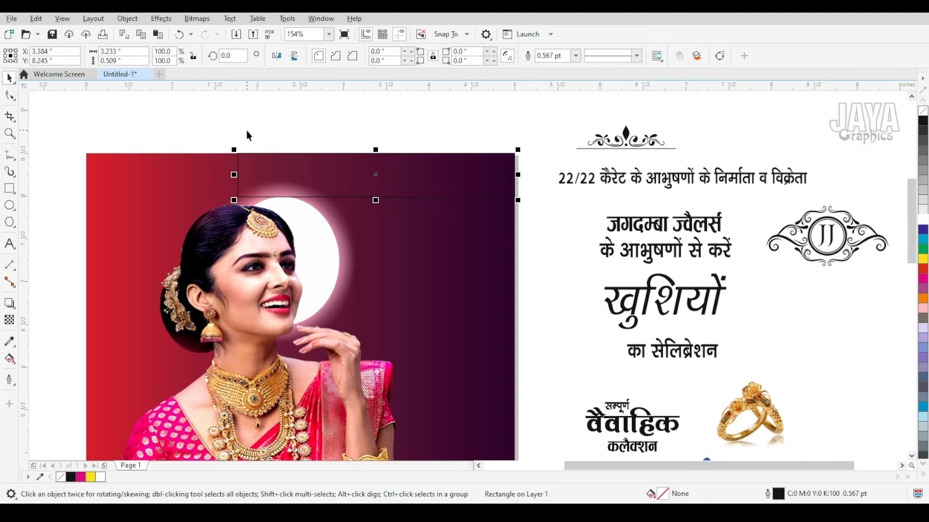
{"action": "left_click_drag", "start_coordinate": [375, 200], "coordinate": [375, 188]}
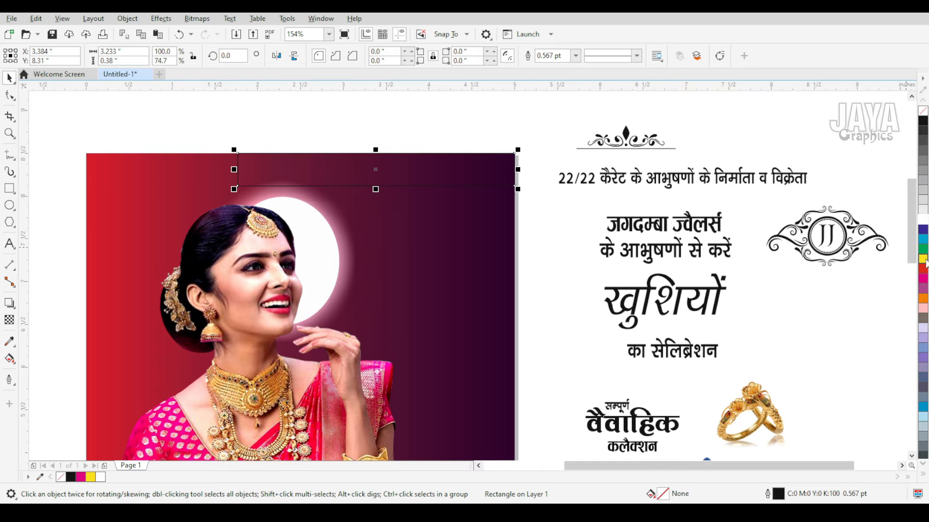
Fill the new banner rectangle with magenta and set its outline to None
{"action": "left_click", "coordinate": [924, 279]}
{"action": "key", "text": "z"}
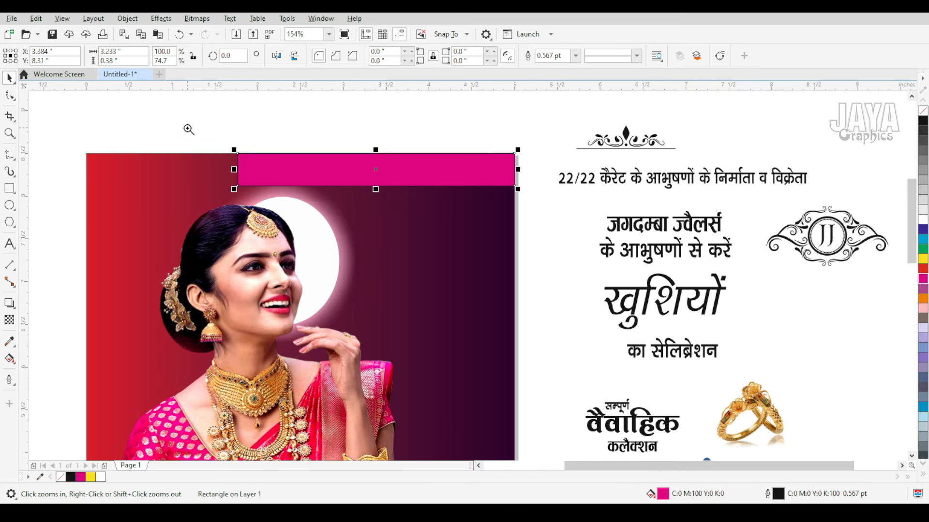
{"action": "left_click_drag", "start_coordinate": [189, 129], "coordinate": [584, 206]}
{"action": "left_click", "coordinate": [576, 56]}
{"action": "left_click", "coordinate": [546, 66]}
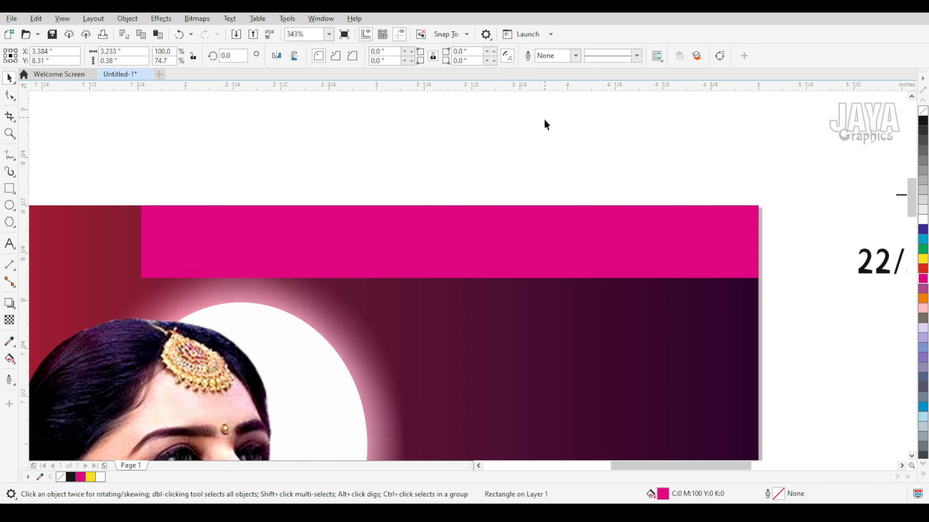
{"action": "left_click", "coordinate": [546, 124]}
Edit the banner's uniform fill to C 5, M 100, Y 30, K 25
{"action": "left_click", "coordinate": [489, 261]}
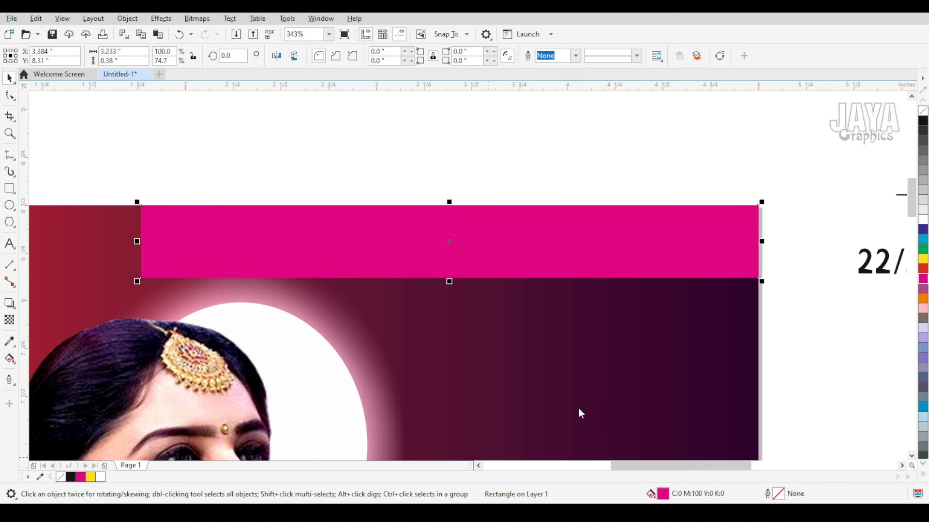
{"action": "left_click", "coordinate": [306, 152]}
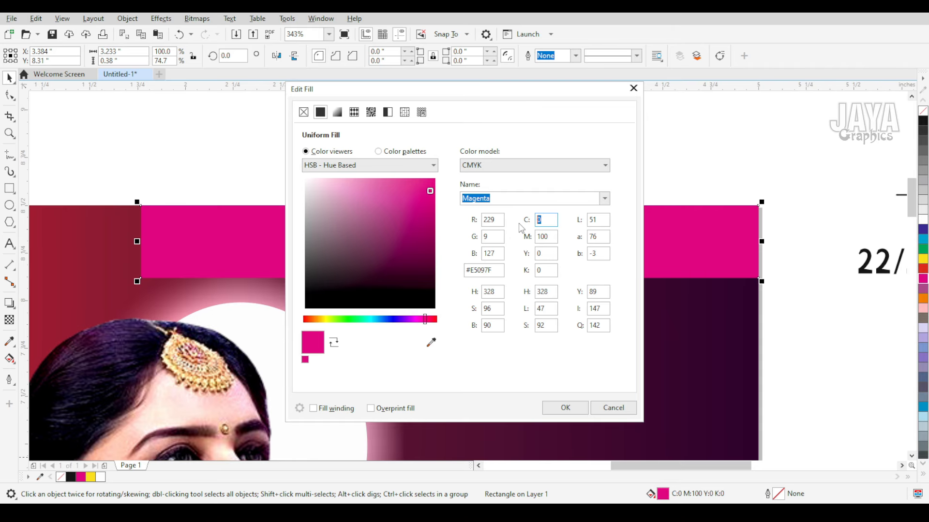
{"action": "key", "text": "Tab"}
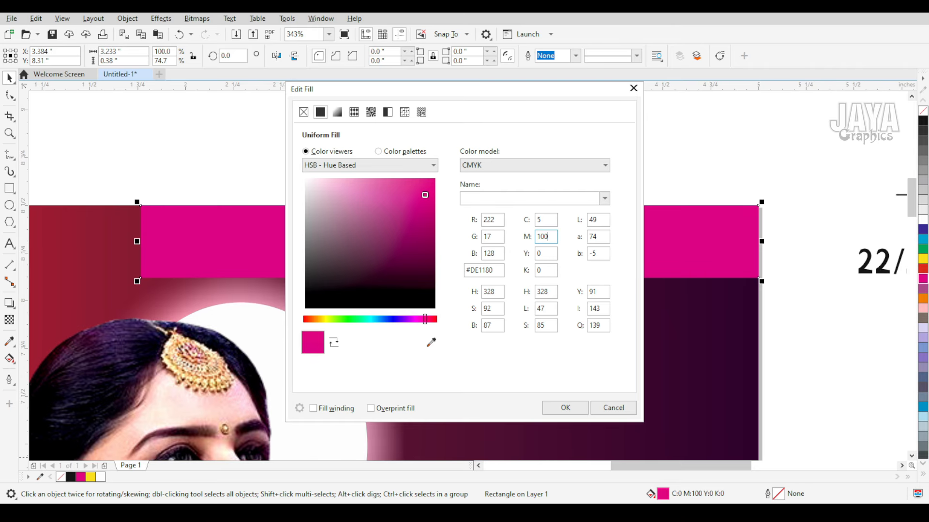
{"action": "type", "text": "30"}
{"action": "key", "text": "Tab"}
{"action": "type", "text": "25"}
{"action": "key", "text": "Return"}
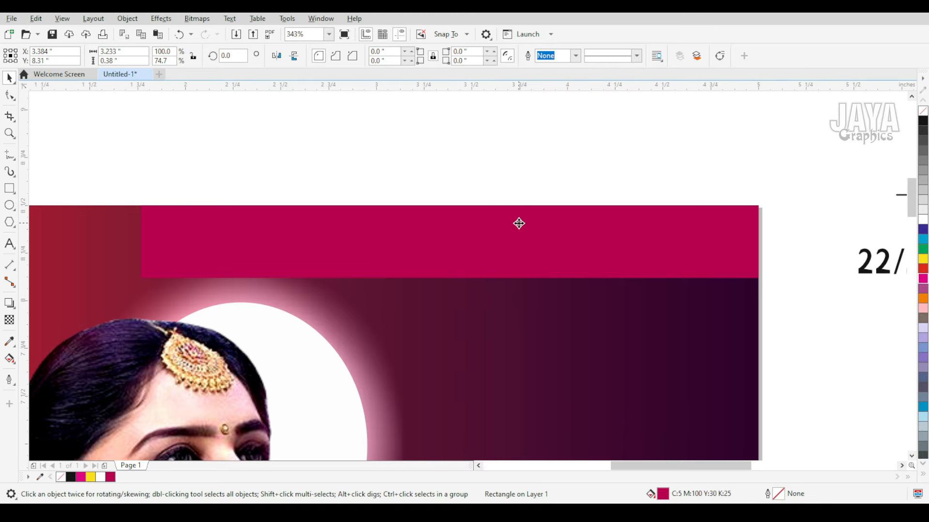
Skew the banner horizontally by its lower edge to the right, forming a slanted shape about 3.464 inches wide
{"action": "left_click", "coordinate": [467, 242]}
{"action": "left_click", "coordinate": [450, 241]}
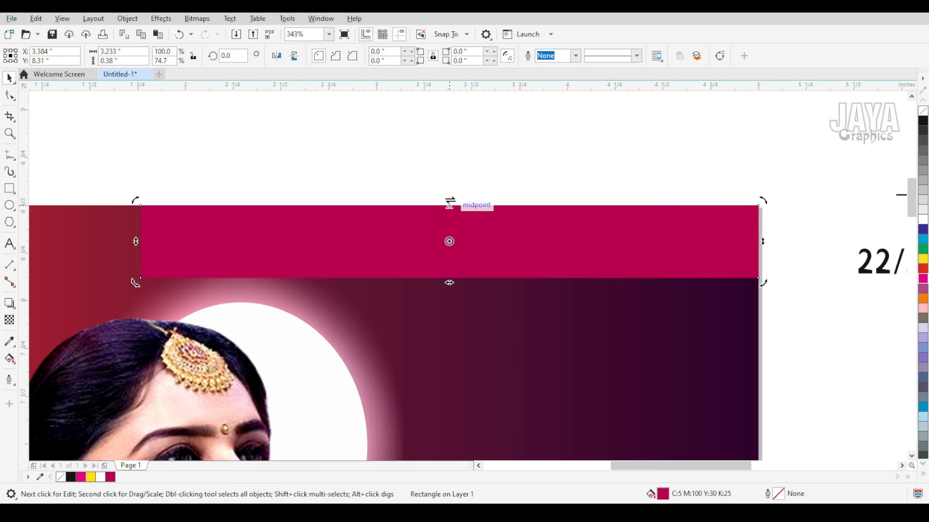
{"action": "left_click_drag", "start_coordinate": [450, 281], "coordinate": [497, 263]}
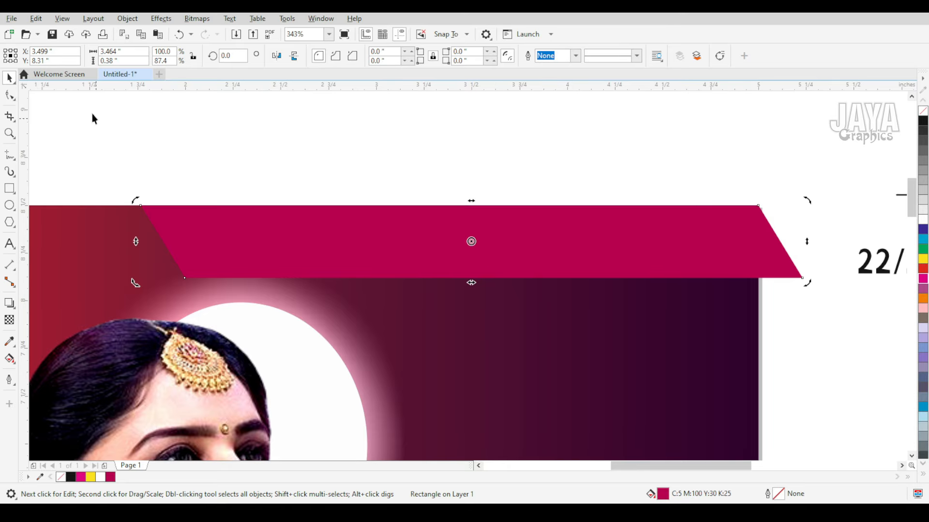
{"action": "key", "text": "Escape"}
Move the "22/22 कैरेट के आभुषणों के निर्माता व विक्रेता" text to the banner's center and color it white
{"action": "key", "text": "F3"}
{"action": "left_click", "coordinate": [669, 227]}
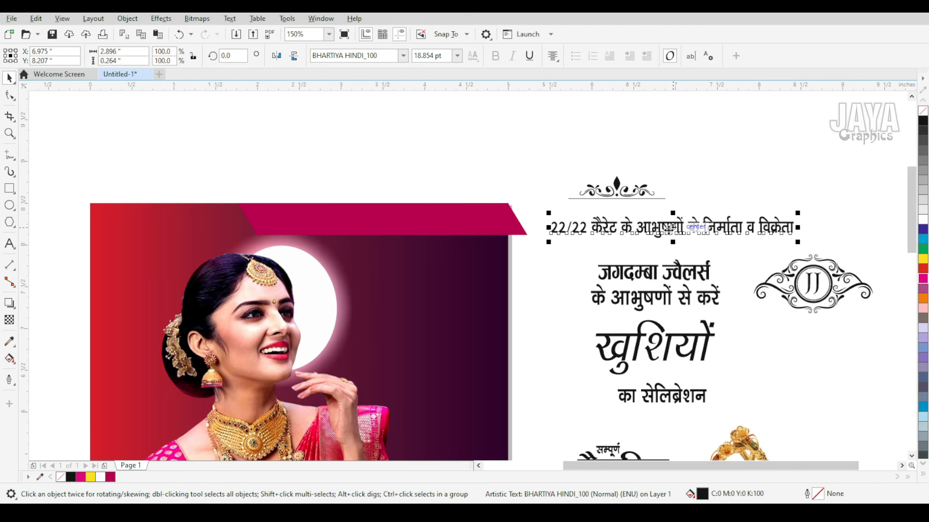
{"action": "left_click_drag", "start_coordinate": [669, 227], "coordinate": [386, 223]}
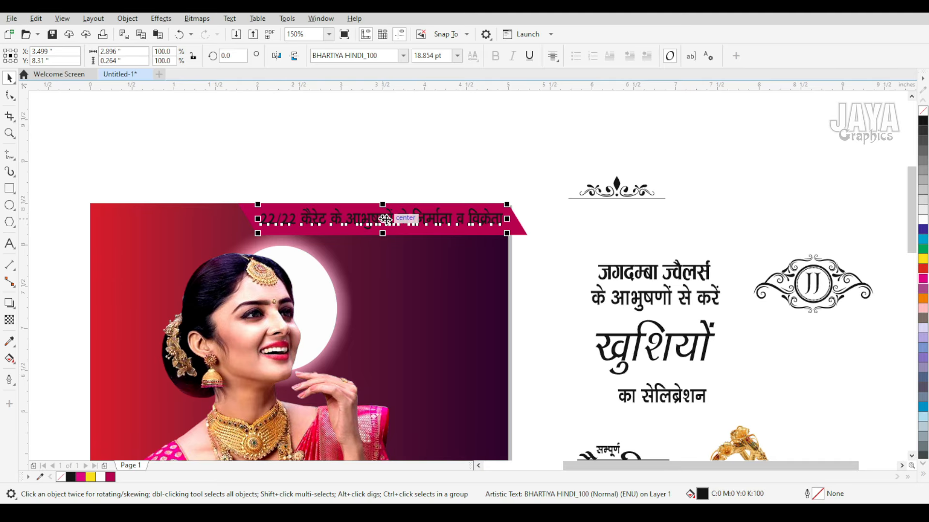
{"action": "left_click", "coordinate": [922, 220]}
{"action": "key", "text": "Escape"}
Narrow the "22/22 कैरेट के आभुषणों के निर्माता व विक्रेता" banner text to about 2.849 inches wide
{"action": "key", "text": "z"}
{"action": "left_click_drag", "start_coordinate": [168, 172], "coordinate": [575, 297]}
{"action": "key", "text": "space"}
{"action": "left_click", "coordinate": [724, 252]}
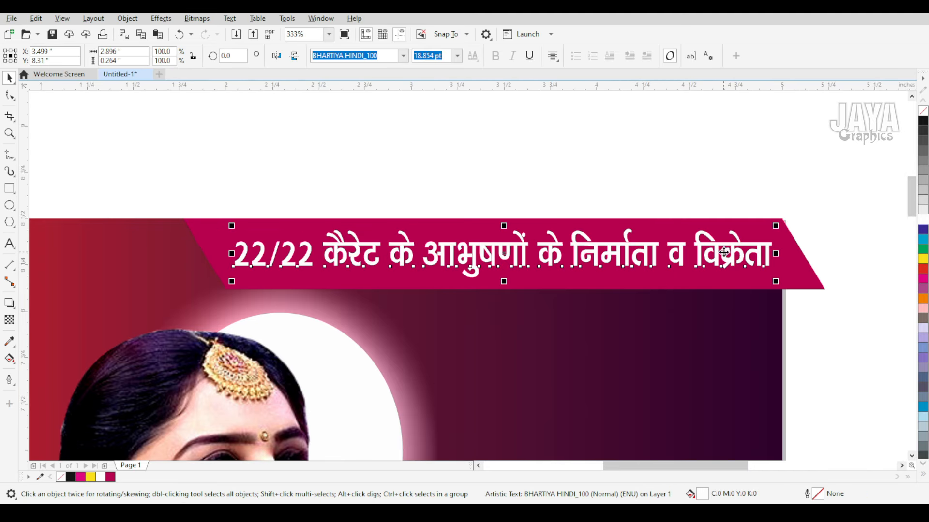
{"action": "left_click_drag", "start_coordinate": [779, 254], "coordinate": [771, 256]}
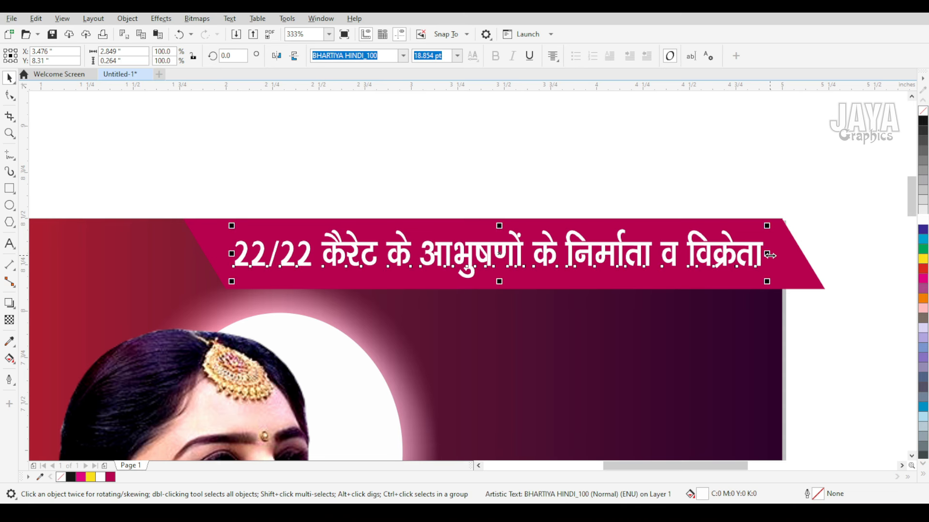
PowerClip the magenta banner together with its heading text inside the flyer background rectangle
{"action": "left_click", "coordinate": [782, 261], "text": "shift"}
{"action": "left_click", "coordinate": [128, 18]}
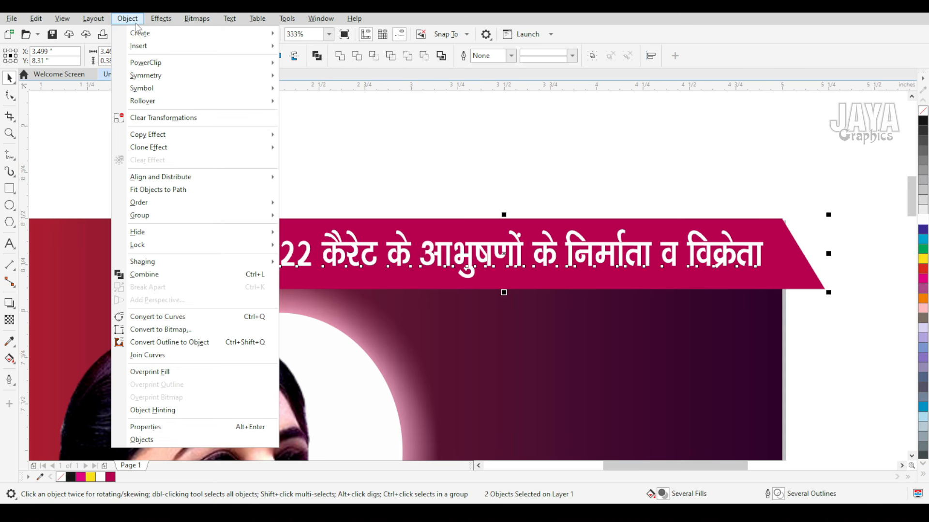
{"action": "mouse_move", "coordinate": [160, 60]}
{"action": "left_click", "coordinate": [305, 63]}
{"action": "left_click", "coordinate": [84, 263]}
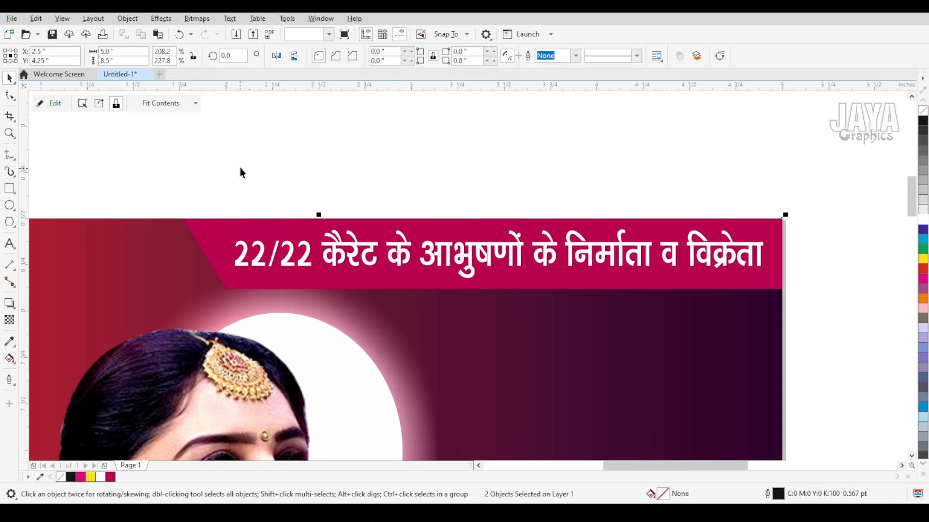
Open the flyer background's PowerClip contents for editing
{"action": "scroll", "coordinate": [313, 203], "scroll_direction": "down", "scroll_amount": 3}
{"action": "scroll", "coordinate": [340, 212], "scroll_direction": "down", "scroll_amount": 1}
{"action": "key", "text": "F2"}
{"action": "left_click_drag", "start_coordinate": [172, 187], "coordinate": [580, 464]}
{"action": "key", "text": "F3"}
{"action": "left_click", "coordinate": [436, 328]}
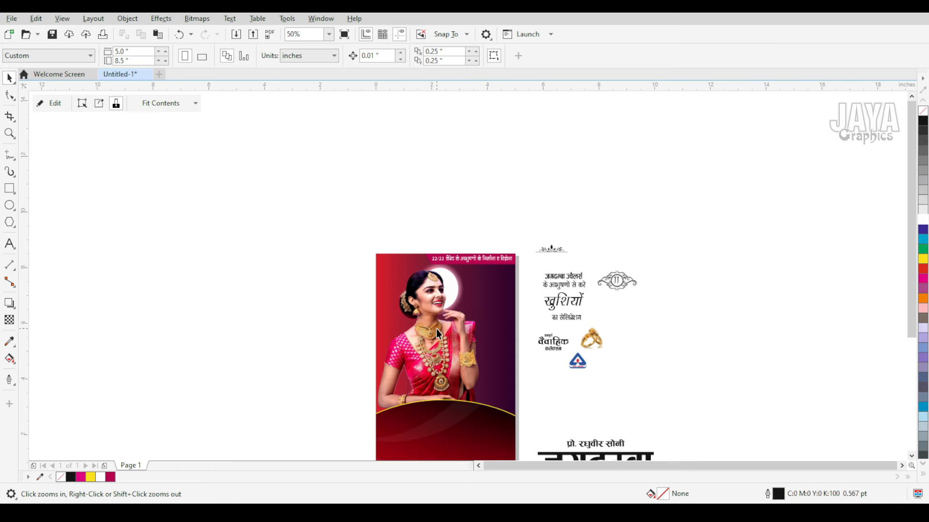
{"action": "left_click", "coordinate": [51, 103]}
{"action": "key", "text": "F2"}
{"action": "mouse_move", "coordinate": [279, 219]}
{"action": "left_mouse_down"}
{"action": "mouse_move", "coordinate": [285, 244]}
{"action": "mouse_move", "coordinate": [732, 464]}
{"action": "left_mouse_up"}
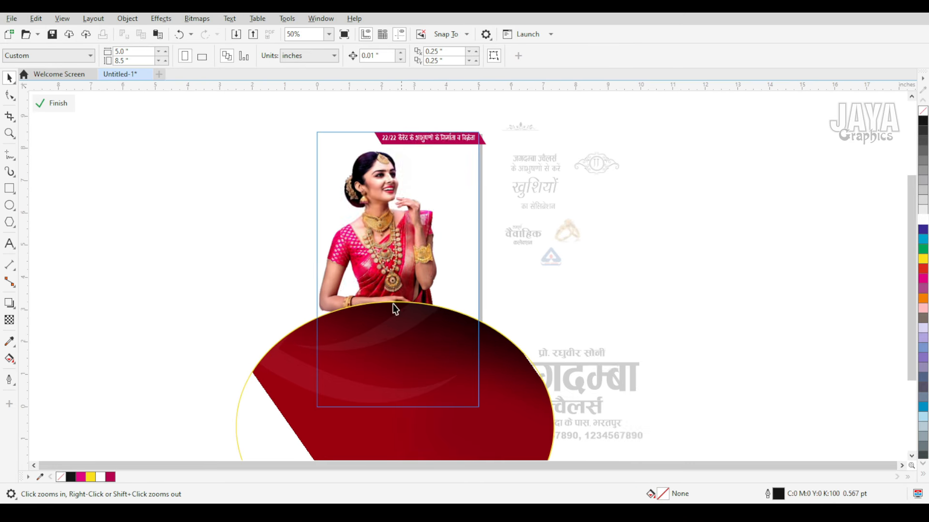
Nudge the model photo, the glow circle behind it and the curved red panel slightly down, and finish editing the PowerClip
{"action": "left_click_drag", "start_coordinate": [313, 224], "coordinate": [471, 344]}
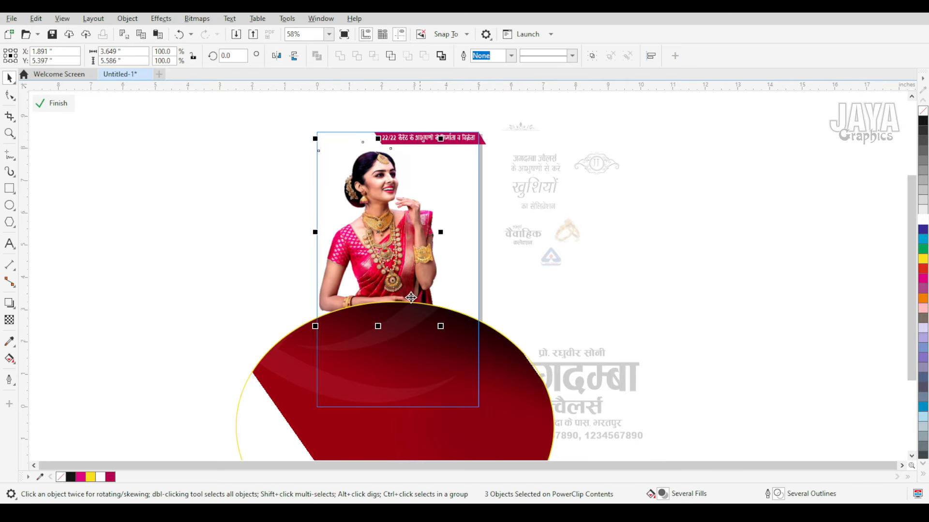
{"action": "left_click_drag", "start_coordinate": [264, 113], "coordinate": [417, 230]}
{"action": "left_click", "coordinate": [431, 249]}
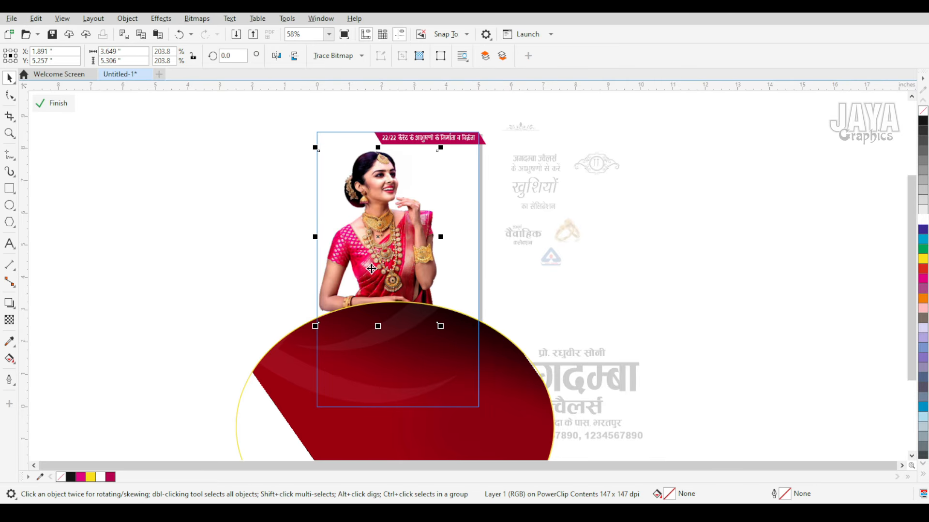
{"action": "left_click_drag", "start_coordinate": [276, 100], "coordinate": [460, 399]}
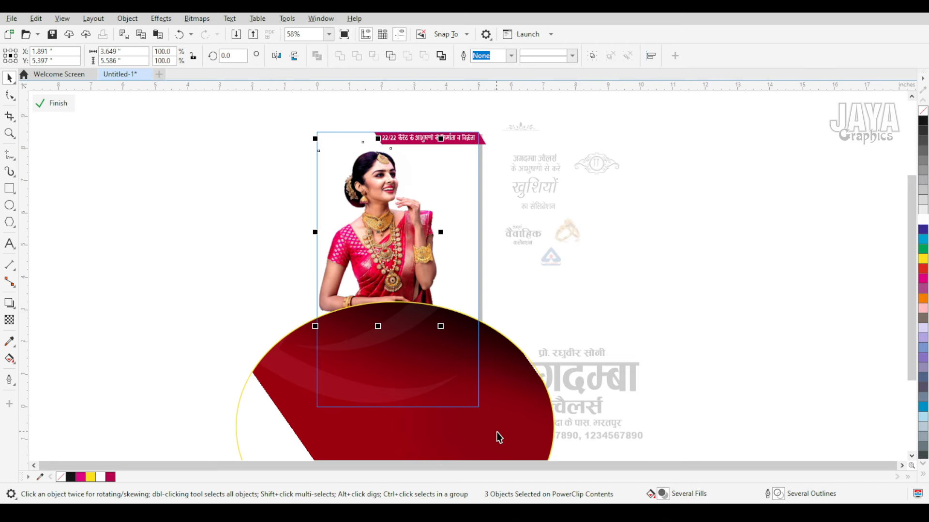
{"action": "left_click", "coordinate": [501, 437], "text": "shift"}
{"action": "key", "text": "Down"}
{"action": "key", "text": "Down"}
{"action": "key", "text": "Down"}
{"action": "key", "text": "Down"}
{"action": "key", "text": "Down"}
{"action": "key", "text": "Down"}
{"action": "key", "text": "Down"}
{"action": "key", "text": "Down"}
{"action": "key", "text": "Down"}
{"action": "key", "text": "Down"}
{"action": "key", "text": "Down"}
{"action": "key", "text": "Down"}
{"action": "key", "text": "Down"}
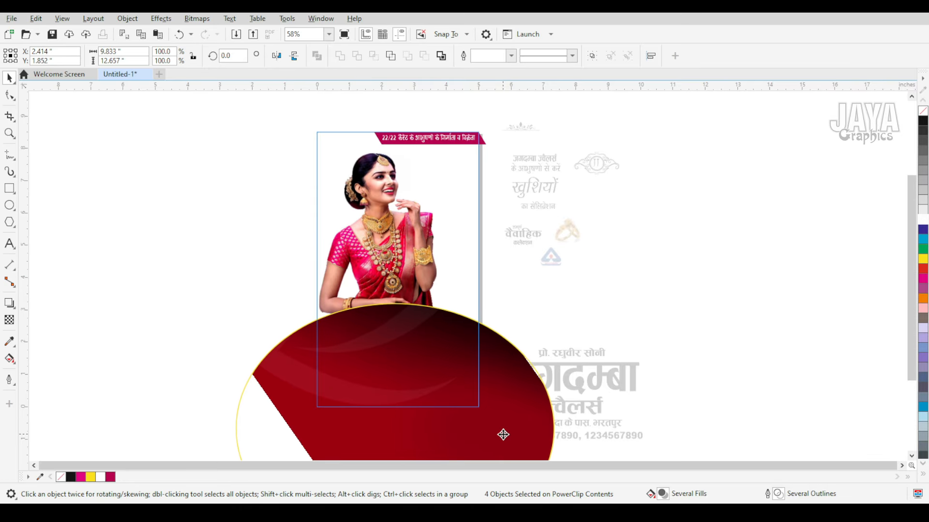
{"action": "left_click", "coordinate": [62, 102]}
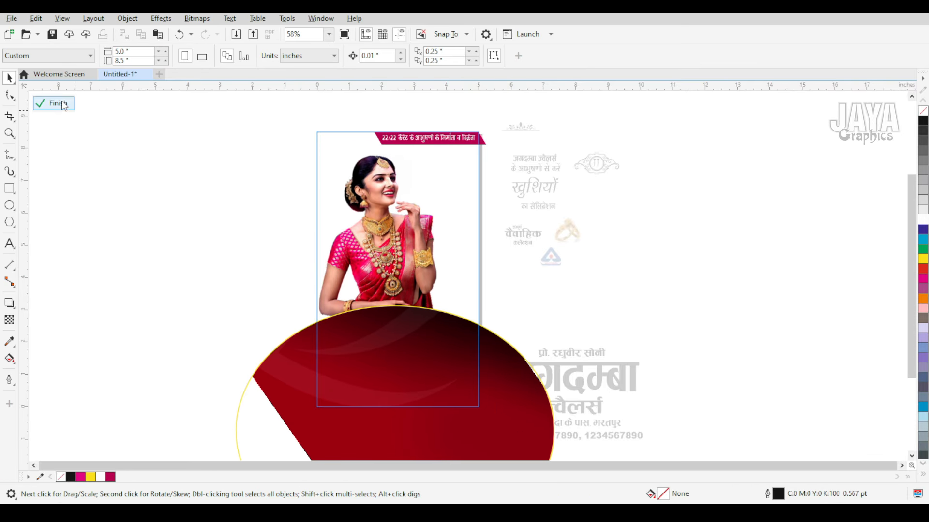
Move the ornamental JJ logo to the flyer's upper-left corner above the model and color it yellow
{"action": "left_click", "coordinate": [262, 195]}
{"action": "key", "text": "F2"}
{"action": "left_click_drag", "start_coordinate": [261, 113], "coordinate": [706, 276]}
{"action": "left_click_drag", "start_coordinate": [639, 267], "coordinate": [638, 267]}
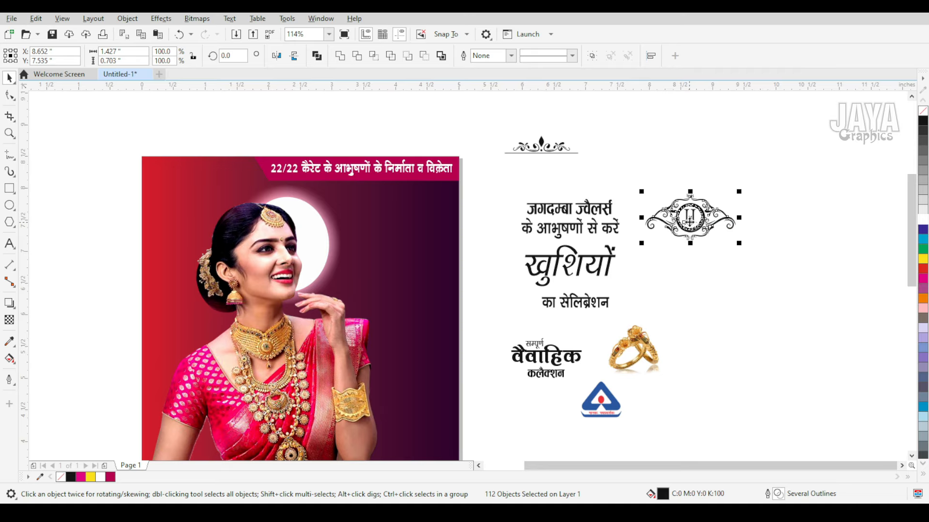
{"action": "left_click_drag", "start_coordinate": [690, 220], "coordinate": [195, 185]}
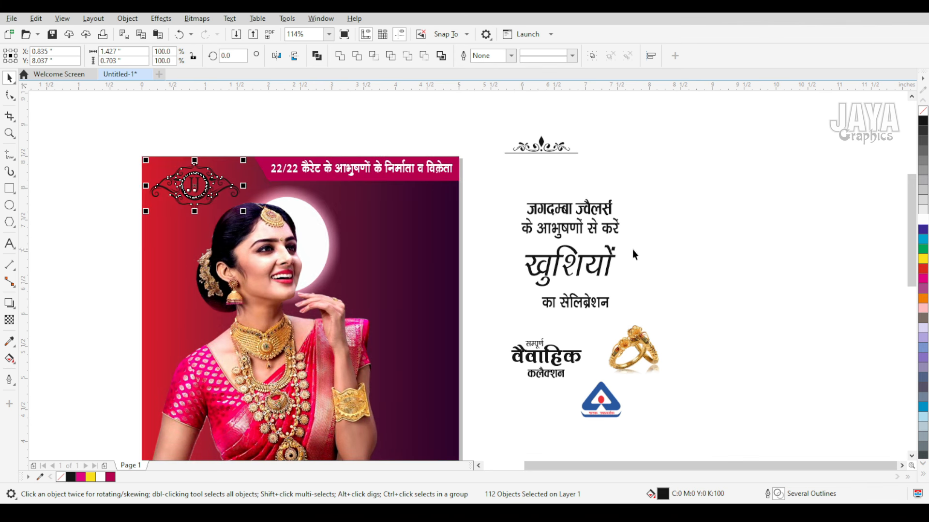
{"action": "left_click", "coordinate": [922, 259]}
{"action": "left_click", "coordinate": [465, 138]}
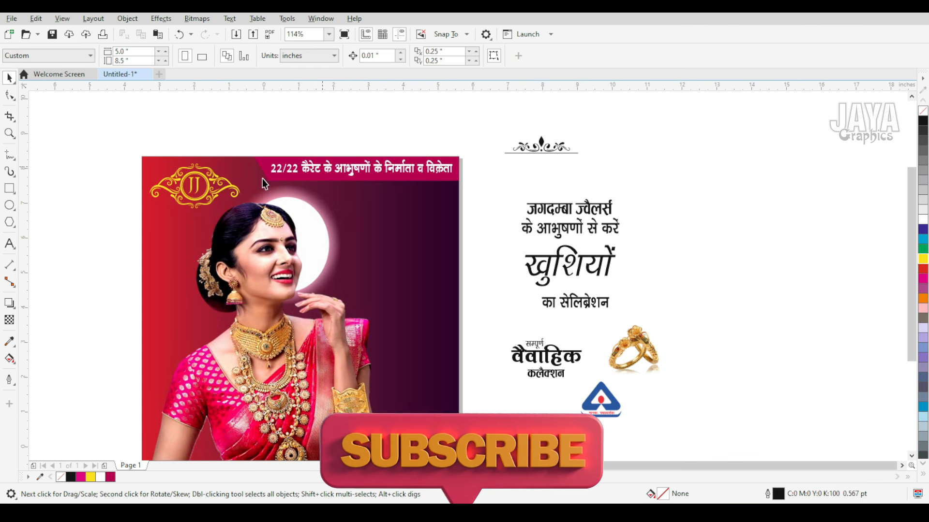
Draw a rectangle about 1.665 by 0.413 inches in the dark area right of the glow circle
{"action": "key", "text": "F3"}
{"action": "key", "text": "F2"}
{"action": "left_click_drag", "start_coordinate": [220, 135], "coordinate": [330, 222]}
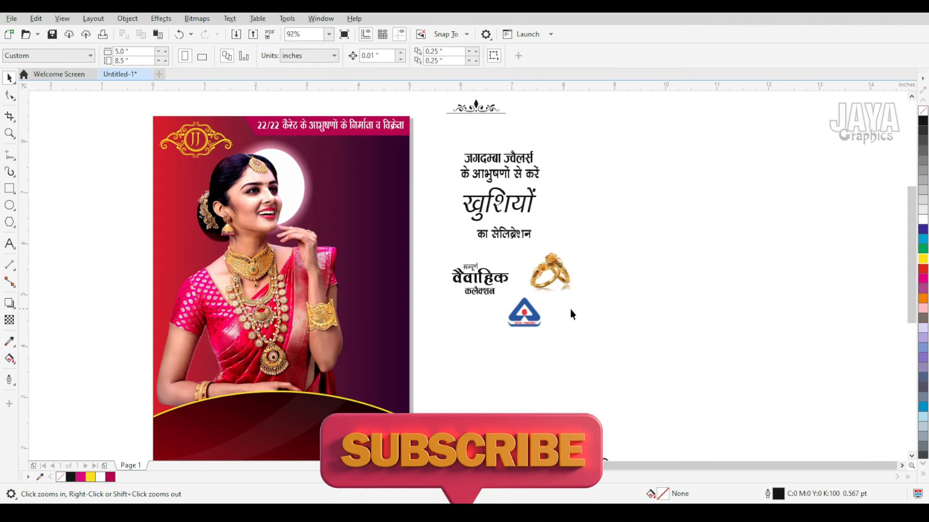
{"action": "left_click", "coordinate": [511, 167]}
{"action": "key", "text": "F2"}
{"action": "left_click_drag", "start_coordinate": [256, 130], "coordinate": [483, 267]}
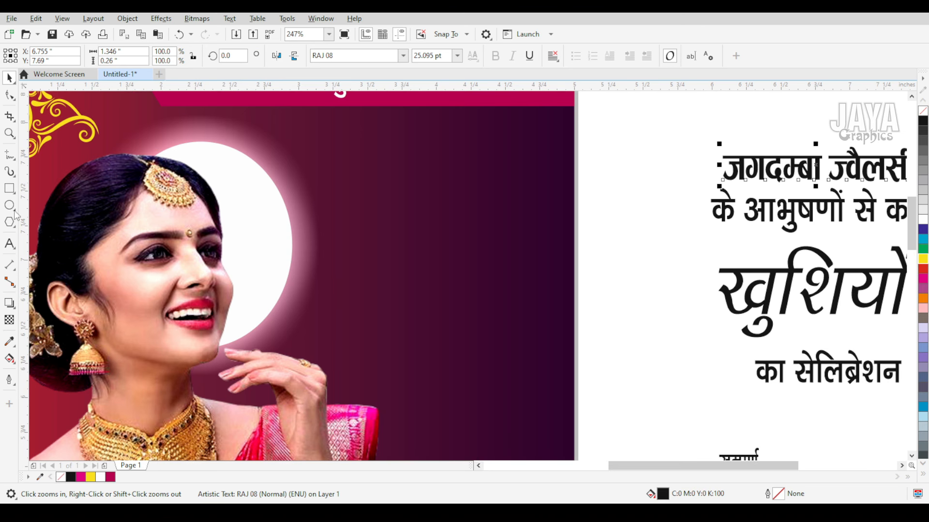
{"action": "left_click", "coordinate": [9, 188]}
{"action": "left_click_drag", "start_coordinate": [327, 182], "coordinate": [558, 239]}
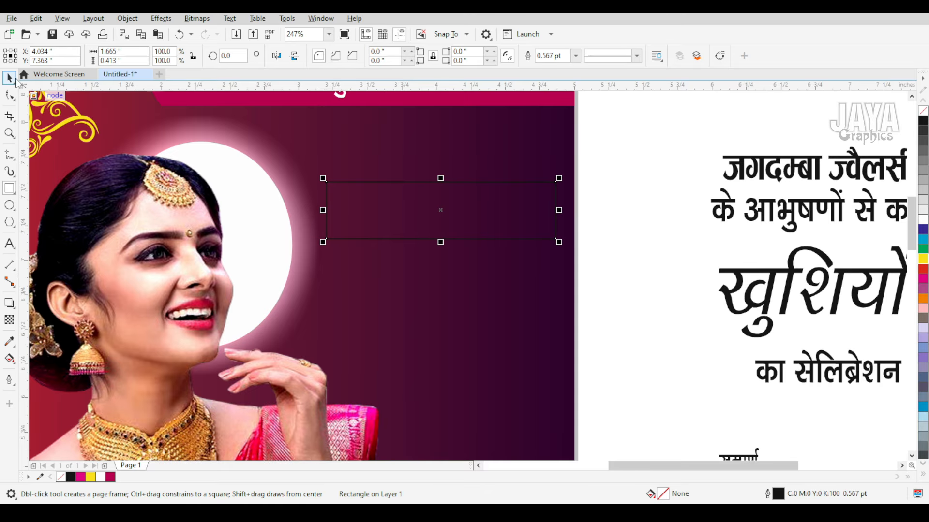
Fill the new rectangle with yellow and set its outline to None
{"action": "left_click", "coordinate": [14, 79]}
{"action": "left_click", "coordinate": [923, 259]}
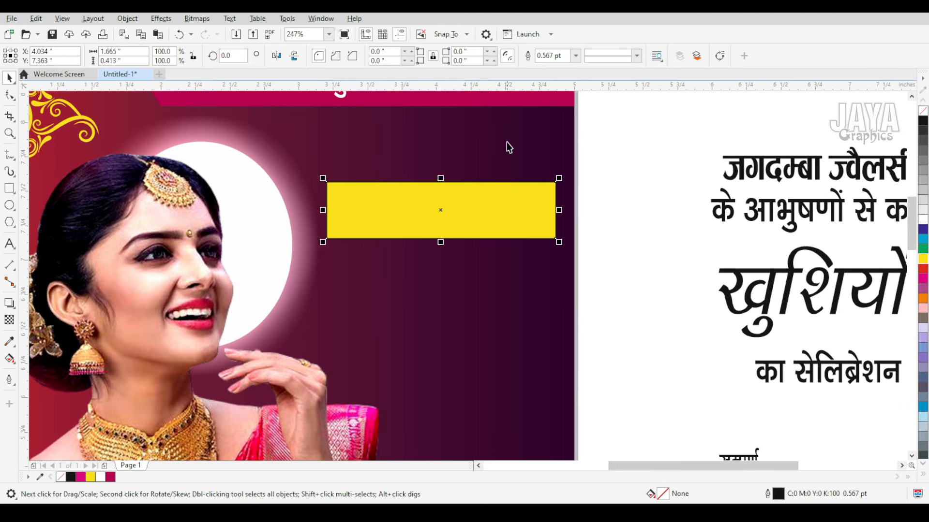
{"action": "left_click", "coordinate": [575, 56]}
{"action": "left_click", "coordinate": [564, 68]}
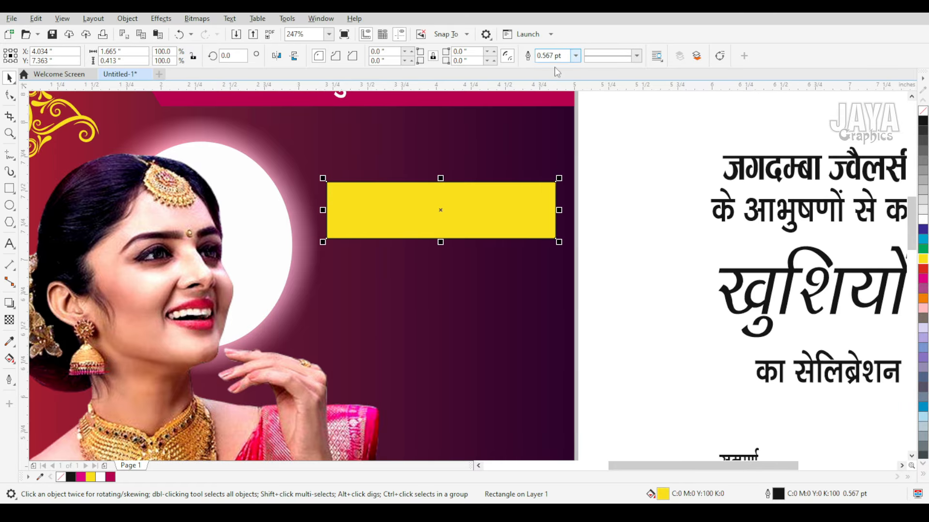
{"action": "key", "text": "Escape"}
Move the four text lines from "जगदम्बा ज्वैलर्स" to "का सेलिब्रेशन" onto the flyer, with the first line over the yellow rectangle
{"action": "scroll", "coordinate": [650, 184], "scroll_direction": "down", "scroll_amount": 3}
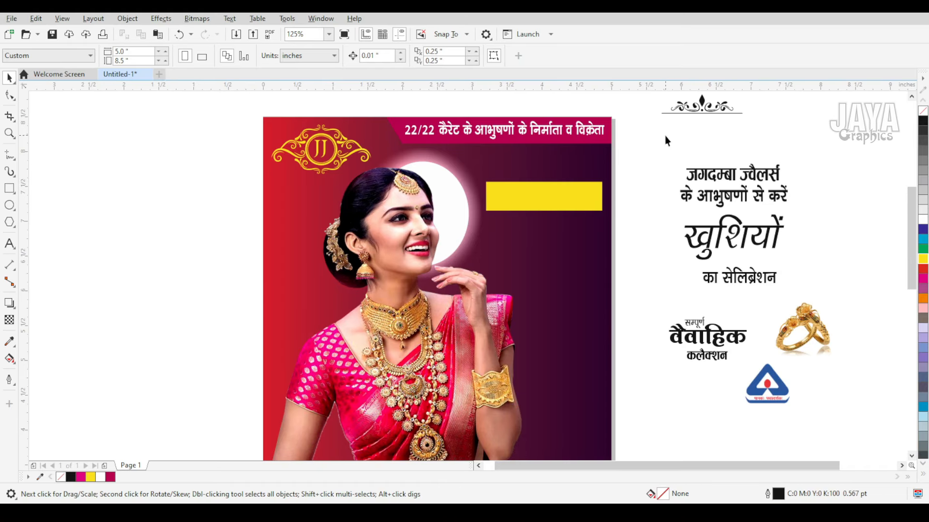
{"action": "left_click_drag", "start_coordinate": [806, 305], "coordinate": [806, 306]}
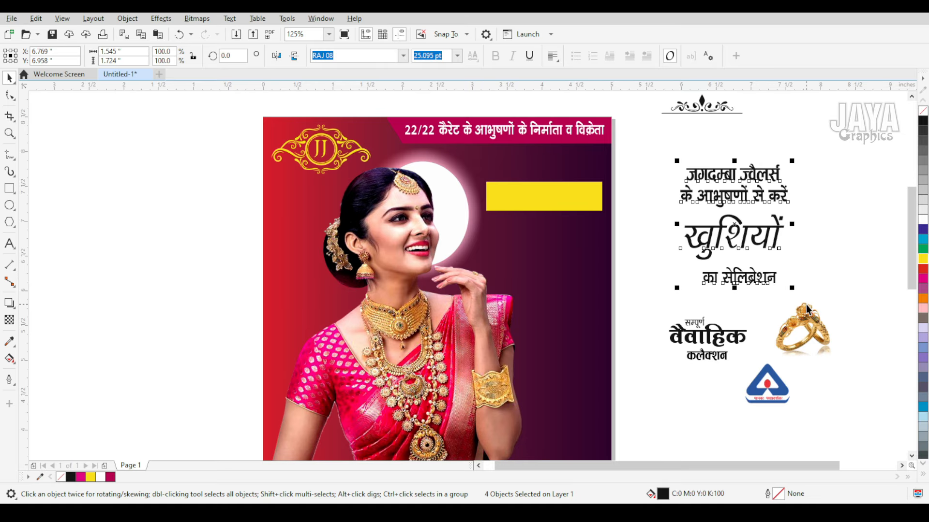
{"action": "left_click_drag", "start_coordinate": [735, 224], "coordinate": [547, 249]}
Center the "जगदम्बा ज्वैलर्स" text horizontally and vertically on the yellow rectangle
{"action": "key", "text": "z"}
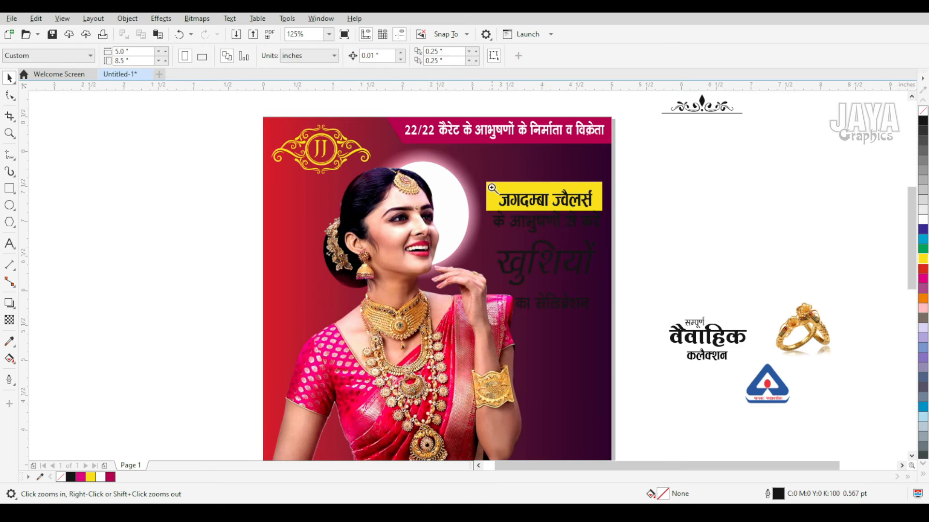
{"action": "left_click_drag", "start_coordinate": [486, 181], "coordinate": [622, 242]}
{"action": "left_click", "coordinate": [618, 179], "text": "shift"}
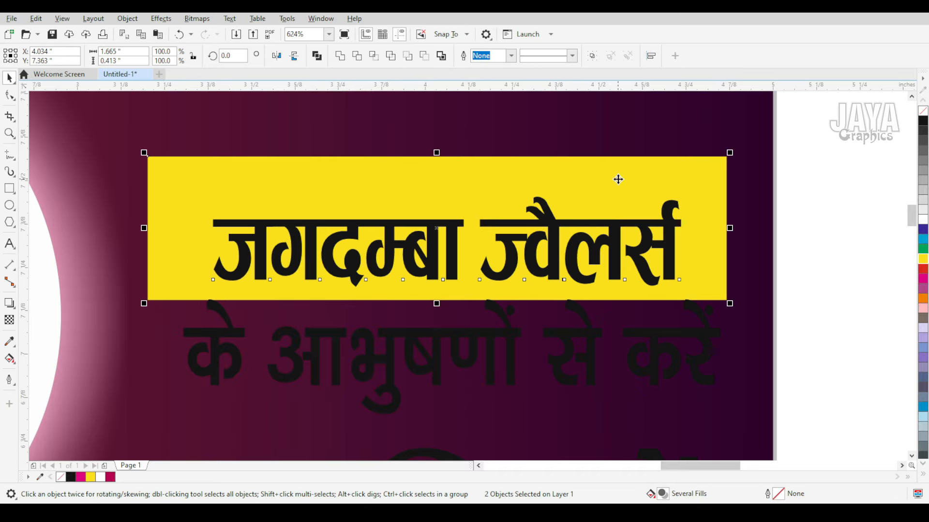
{"action": "key", "text": "c"}
{"action": "key", "text": "e"}
{"action": "key", "text": "Escape"}
Scale the yellow rectangle about its center to 90%, about 1.499 by 0.372 inches
{"action": "left_click", "coordinate": [544, 241]}
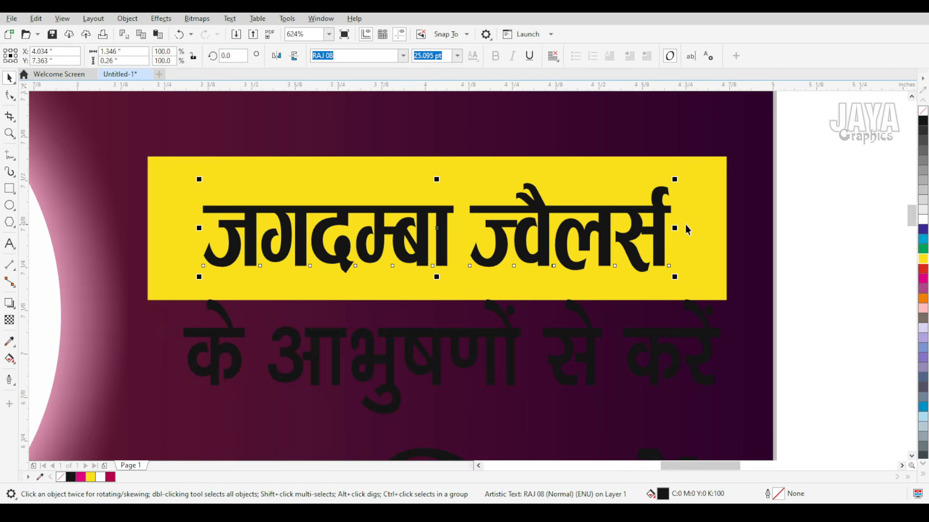
{"action": "scroll", "coordinate": [373, 258], "scroll_direction": "down", "scroll_amount": 2}
{"action": "key", "text": "F2"}
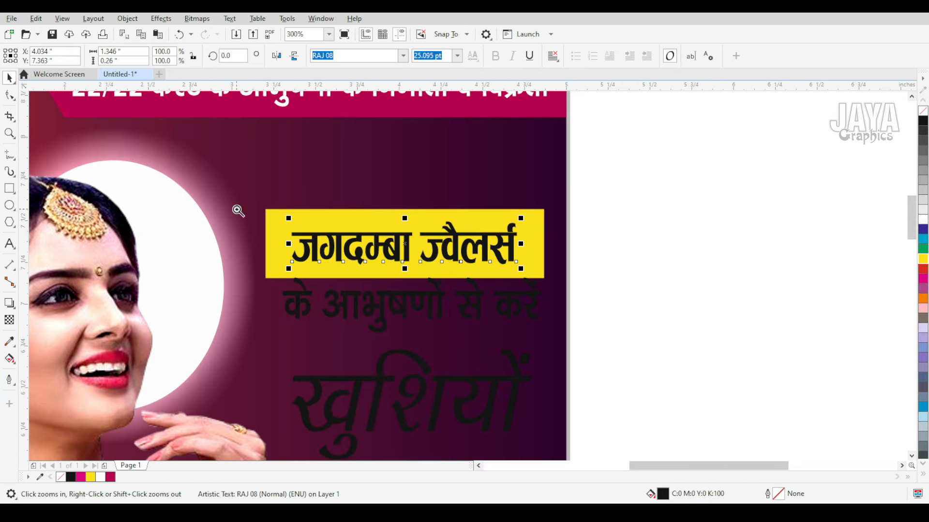
{"action": "left_click_drag", "start_coordinate": [217, 188], "coordinate": [531, 316]}
{"action": "scroll", "coordinate": [548, 306], "scroll_direction": "down", "scroll_amount": 2}
{"action": "key", "text": "F2"}
{"action": "left_click_drag", "start_coordinate": [338, 205], "coordinate": [716, 345]}
{"action": "left_click", "coordinate": [709, 260]}
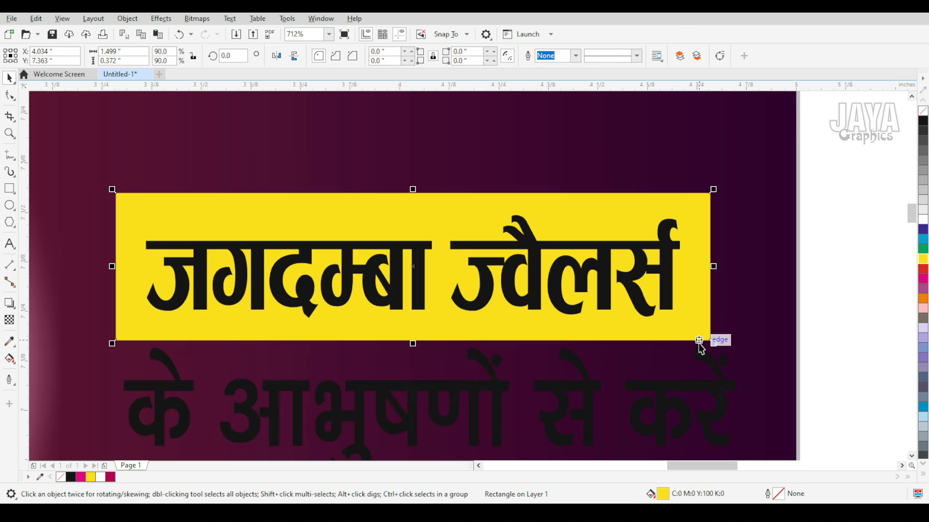
{"action": "left_click", "coordinate": [846, 296]}
Edit the "जगदम्बा ज्वैलर्स" text's uniform fill to C 24, M 100, Y 97, K 77
{"action": "left_click", "coordinate": [662, 300]}
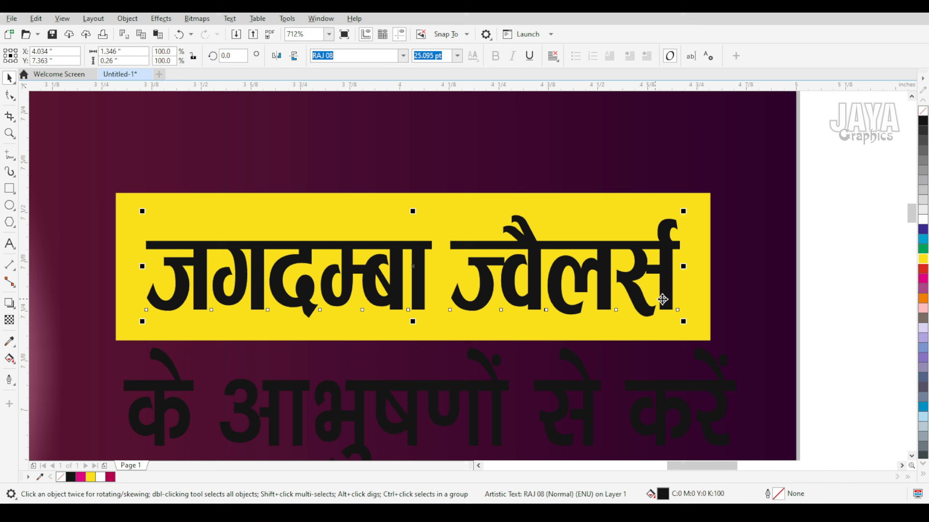
{"action": "double_click", "coordinate": [663, 493]}
{"action": "left_click", "coordinate": [323, 152]}
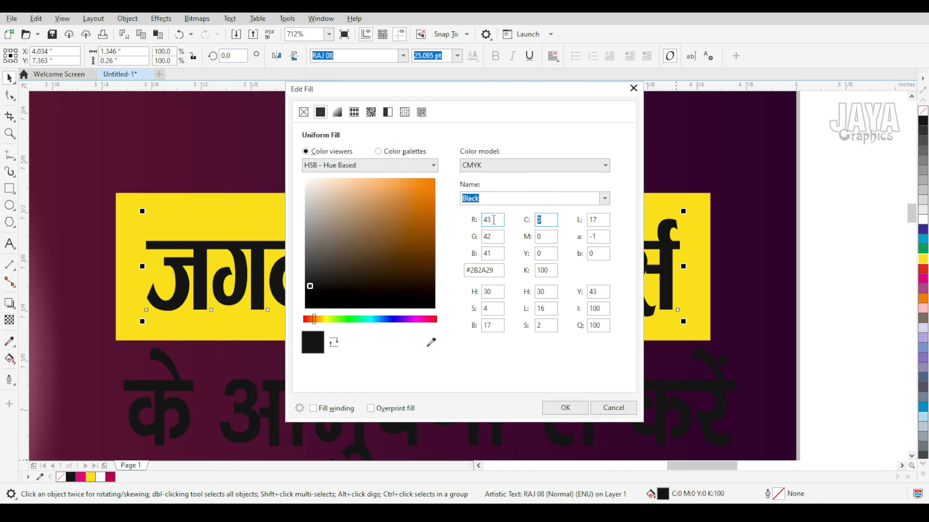
{"action": "type", "text": "24"}
{"action": "key", "text": "Tab"}
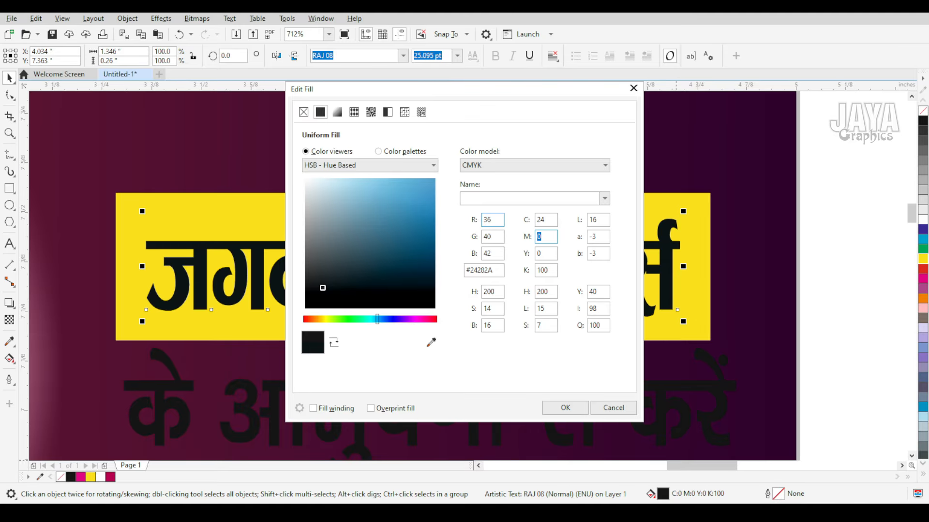
{"action": "type", "text": "100"}
{"action": "key", "text": "Tab"}
{"action": "key", "text": "Tab"}
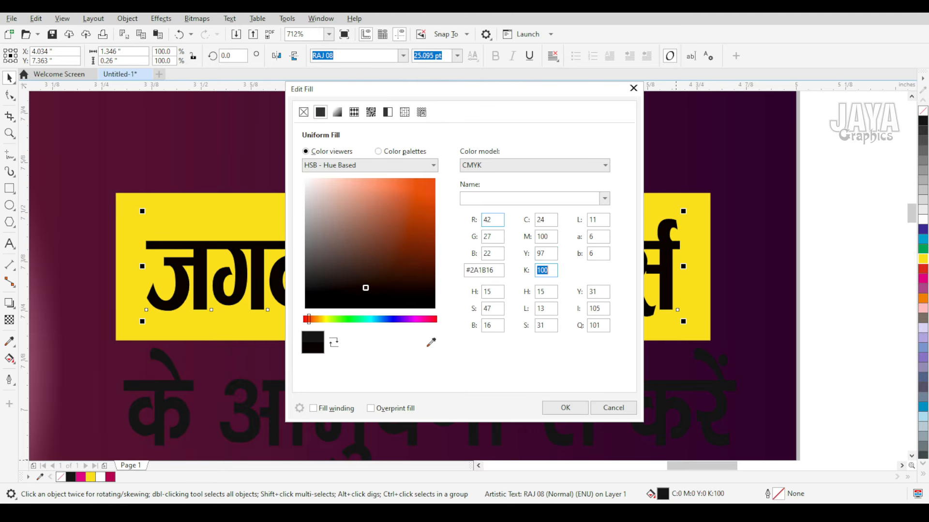
{"action": "type", "text": "77"}
{"action": "key", "text": "Return"}
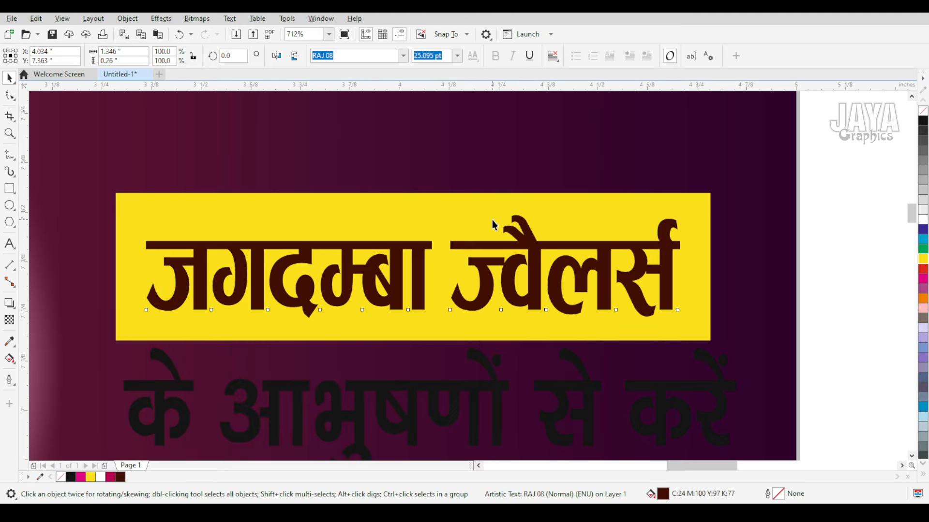
Move the underlined floral ornament from beside the page to just above the yellow "जगदम्बा ज्वैलर्स" box
{"action": "left_click", "coordinate": [442, 216], "text": "shift"}
{"action": "scroll", "coordinate": [360, 252], "scroll_direction": "down", "scroll_amount": 3}
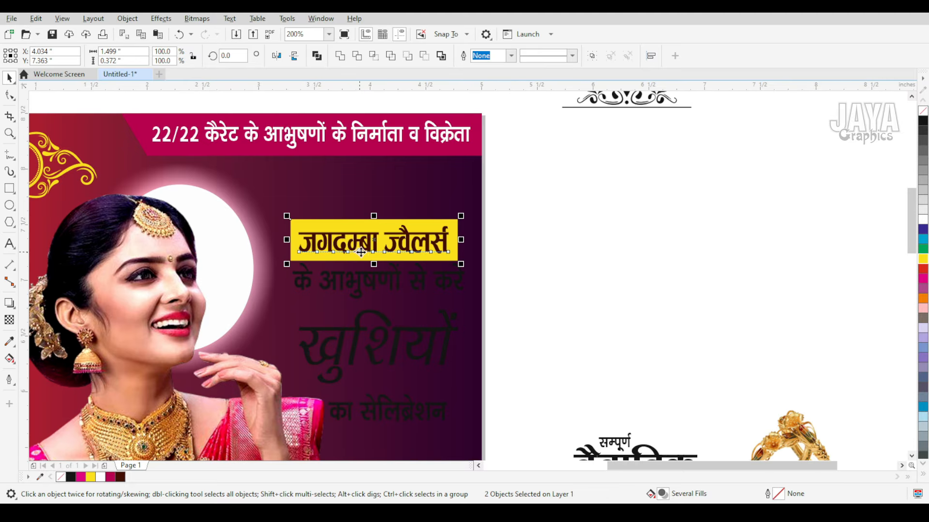
{"action": "scroll", "coordinate": [553, 227], "scroll_direction": "down", "scroll_amount": 2}
{"action": "left_click_drag", "start_coordinate": [657, 137], "coordinate": [548, 190]}
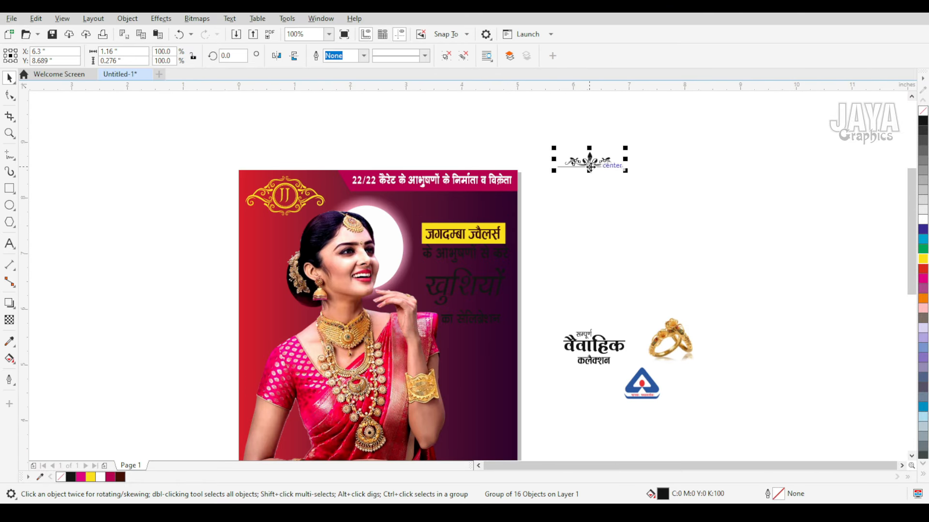
{"action": "left_click_drag", "start_coordinate": [591, 163], "coordinate": [470, 209]}
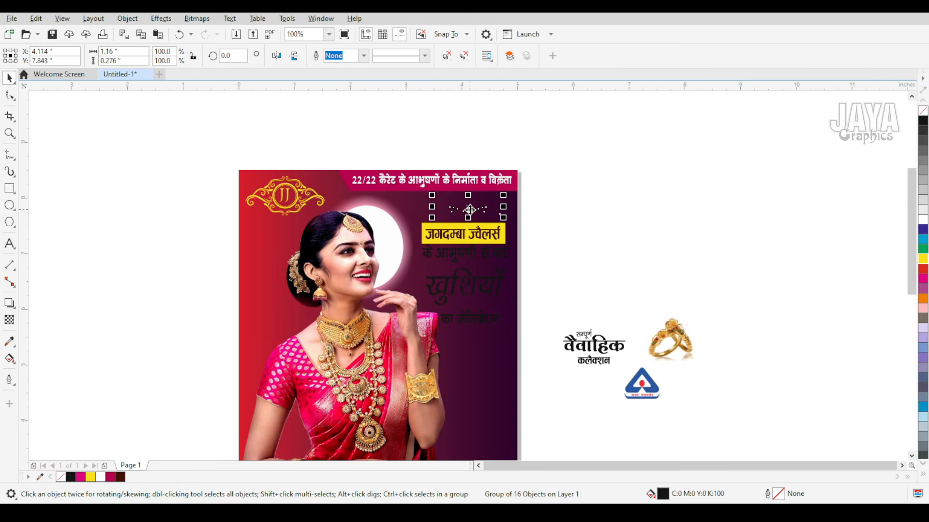
{"action": "key", "text": "F2"}
{"action": "left_click_drag", "start_coordinate": [342, 189], "coordinate": [604, 281]}
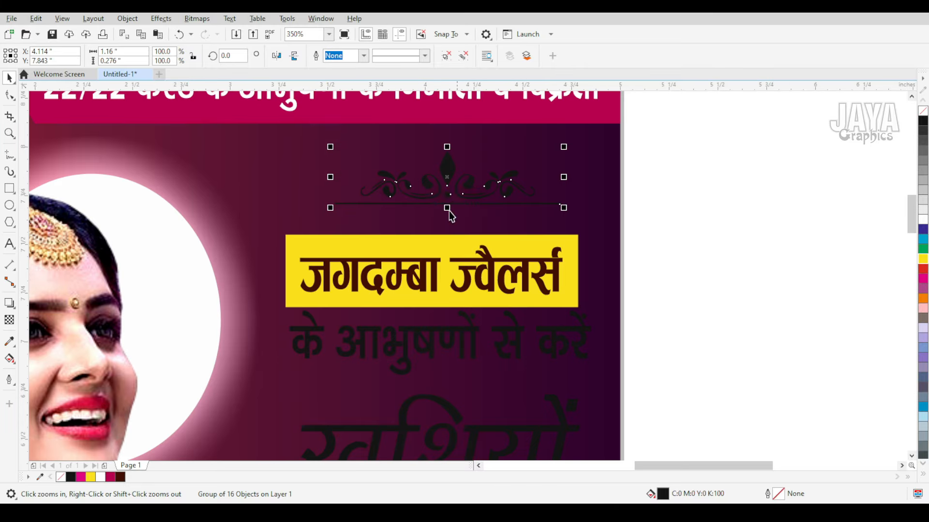
Center the floral ornament horizontally just above the yellow "जगदम्बा ज्वैलर्स" box and fill it with yellow, C 0, M 0, Y 100, K 0
{"action": "left_click_drag", "start_coordinate": [450, 180], "coordinate": [436, 197]}
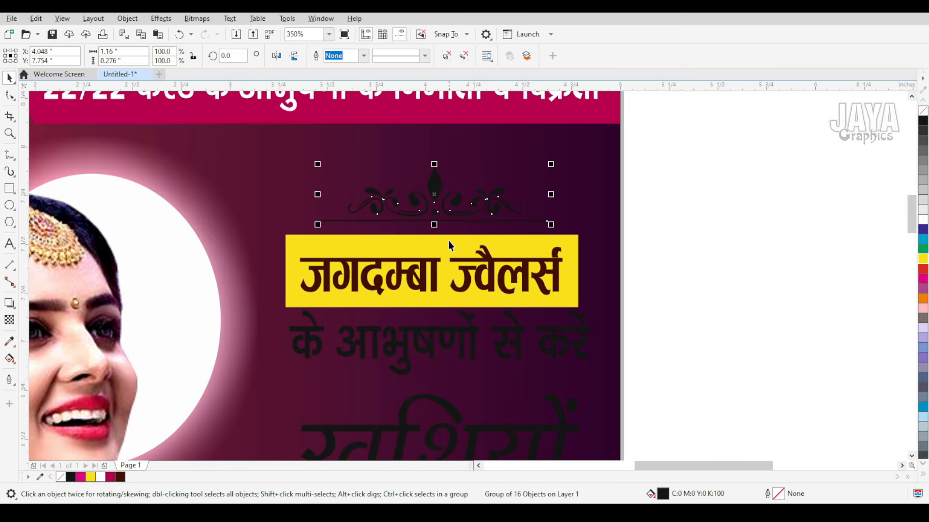
{"action": "left_click", "coordinate": [449, 241], "text": "shift"}
{"action": "left_click_drag", "start_coordinate": [349, 242], "coordinate": [286, 241]}
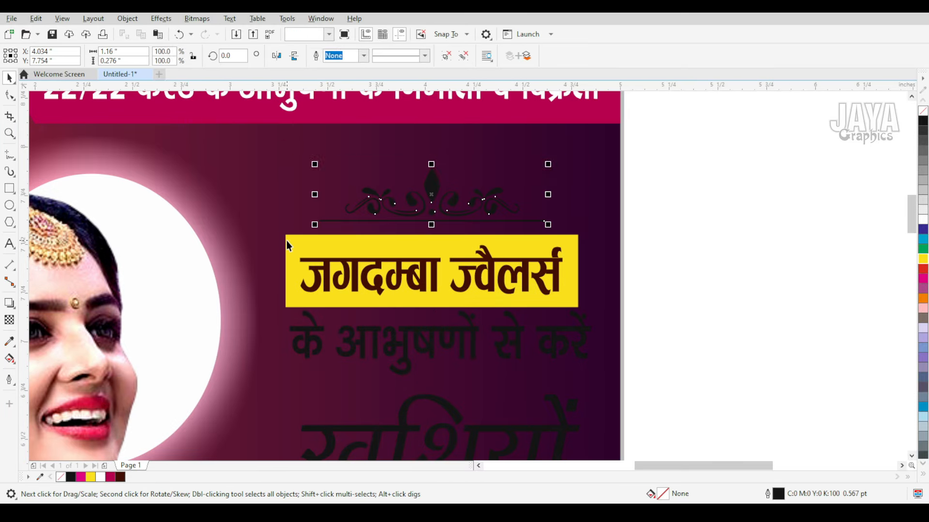
{"action": "left_click", "coordinate": [921, 259]}
{"action": "left_click", "coordinate": [777, 262]}
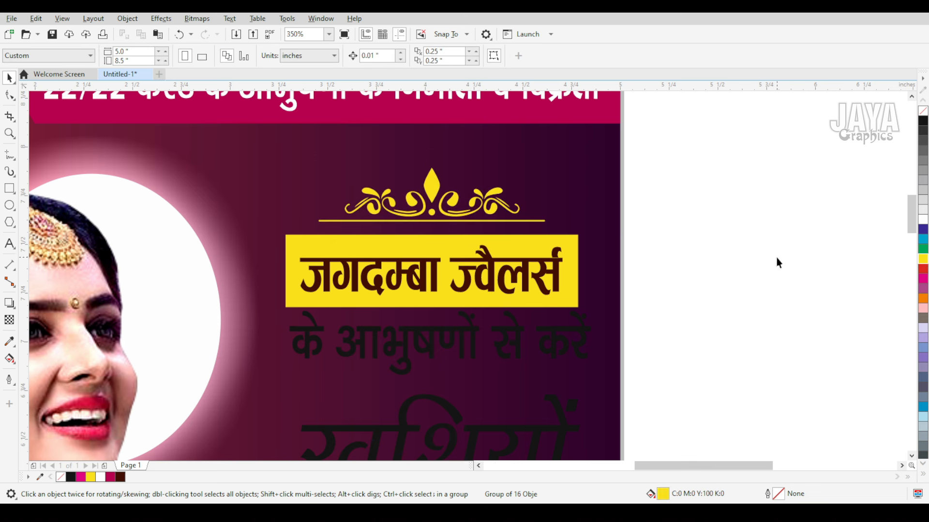
Fill the "के आभुषणों से करें" text with white and center it just below the yellow box
{"action": "scroll", "coordinate": [778, 261], "scroll_direction": "down", "scroll_amount": 3}
{"action": "key", "text": "F2"}
{"action": "left_click_drag", "start_coordinate": [546, 240], "coordinate": [792, 401]}
{"action": "left_click", "coordinate": [487, 230]}
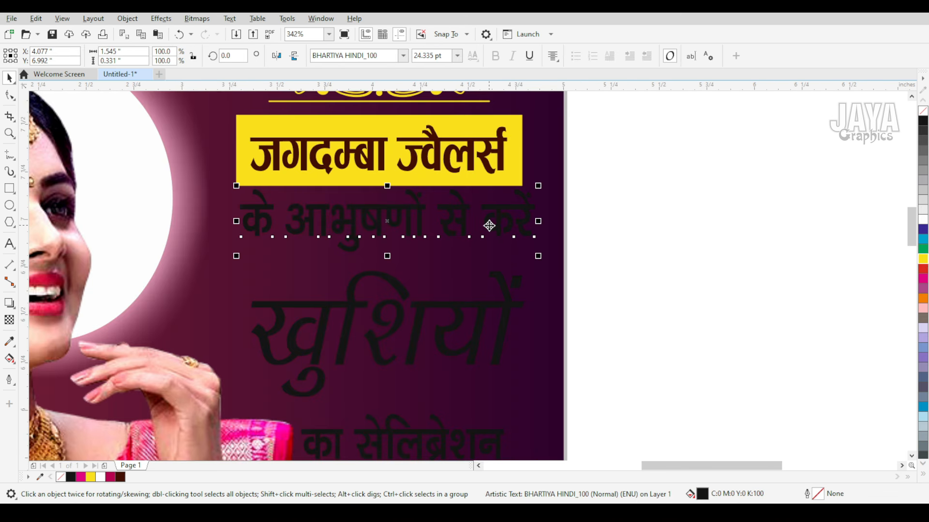
{"action": "left_click", "coordinate": [922, 219]}
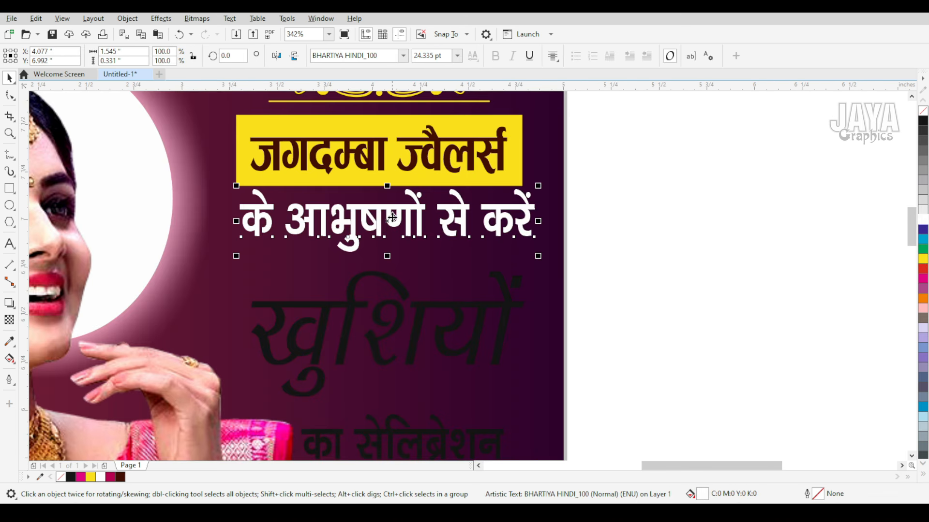
{"action": "left_click_drag", "start_coordinate": [388, 221], "coordinate": [379, 229]}
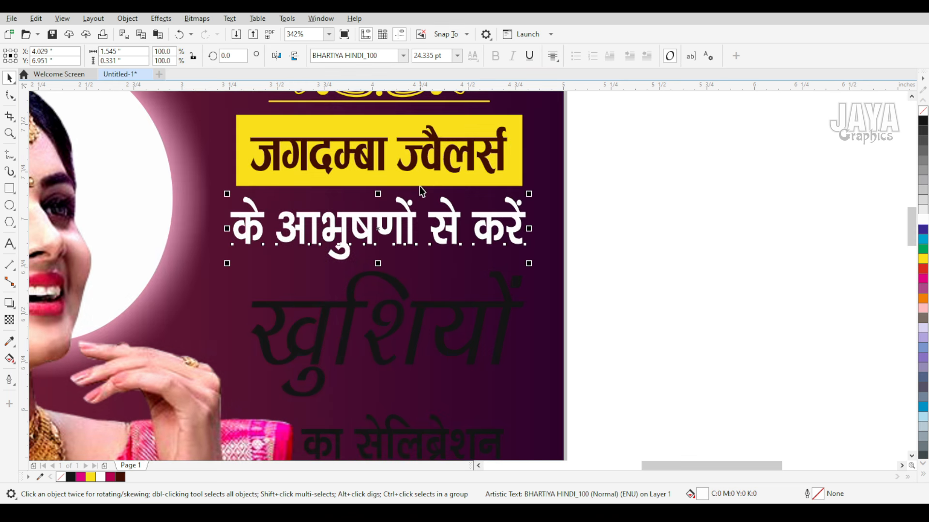
{"action": "left_click", "coordinate": [420, 179], "text": "shift"}
{"action": "left_click", "coordinate": [639, 262]}
Center "खुशियों" horizontally under the white line and fill it with golden yellow, C 0, M 20, Y 100, K 0
{"action": "left_click", "coordinate": [431, 325]}
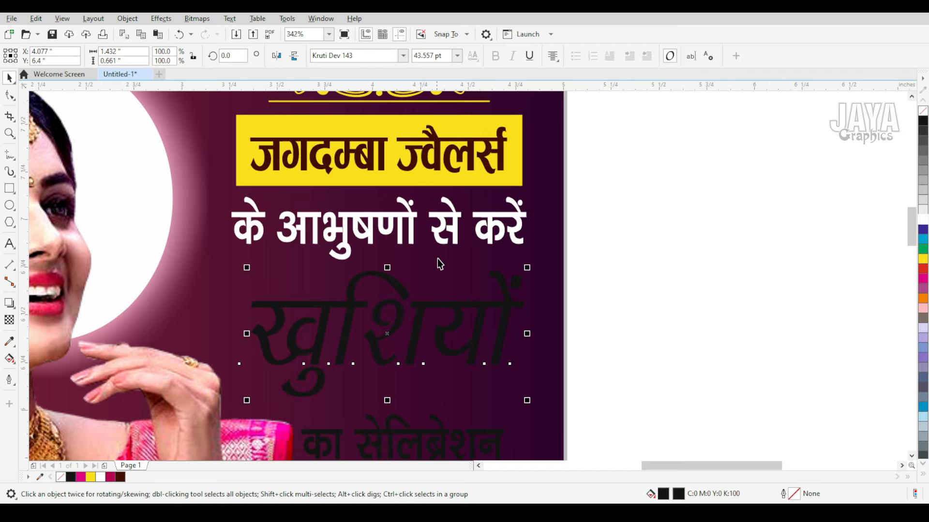
{"action": "left_click", "coordinate": [440, 238], "text": "shift"}
{"action": "key", "text": "c"}
{"action": "left_click", "coordinate": [473, 327]}
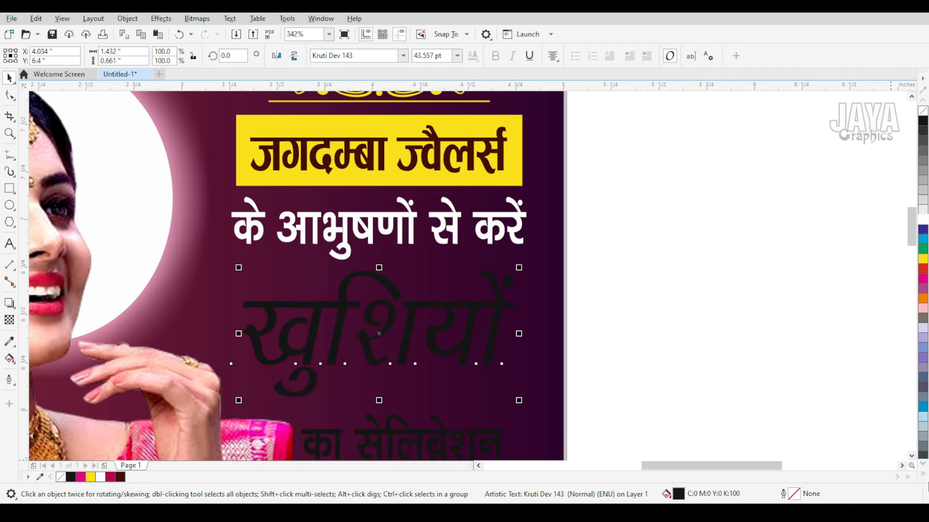
{"action": "left_click", "coordinate": [924, 477]}
{"action": "left_click", "coordinate": [901, 379]}
{"action": "left_click", "coordinate": [684, 378]}
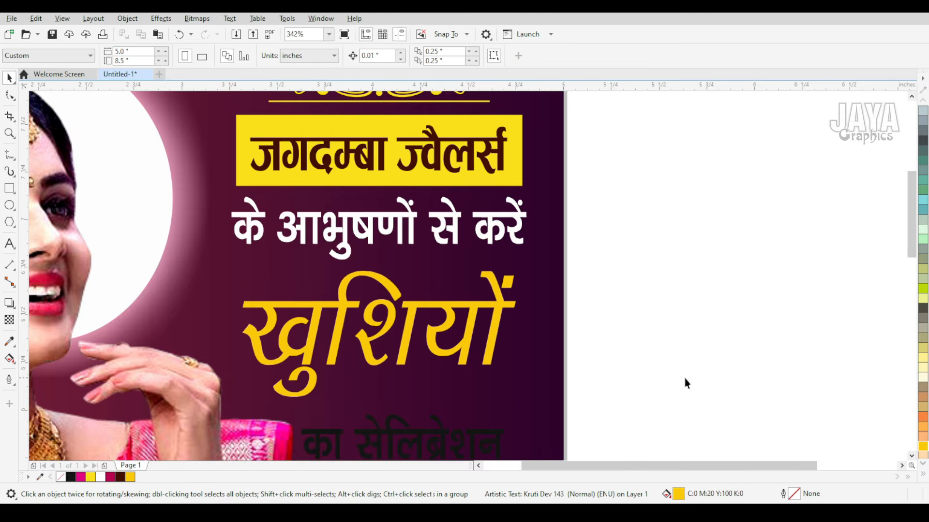
Fill the "का सेलिब्रेशन" text with white and center it horizontally under "खुशियों"
{"action": "scroll", "coordinate": [684, 378], "scroll_direction": "down", "scroll_amount": 2}
{"action": "key", "text": "F2"}
{"action": "left_click_drag", "start_coordinate": [448, 334], "coordinate": [680, 447]}
{"action": "left_click", "coordinate": [554, 297]}
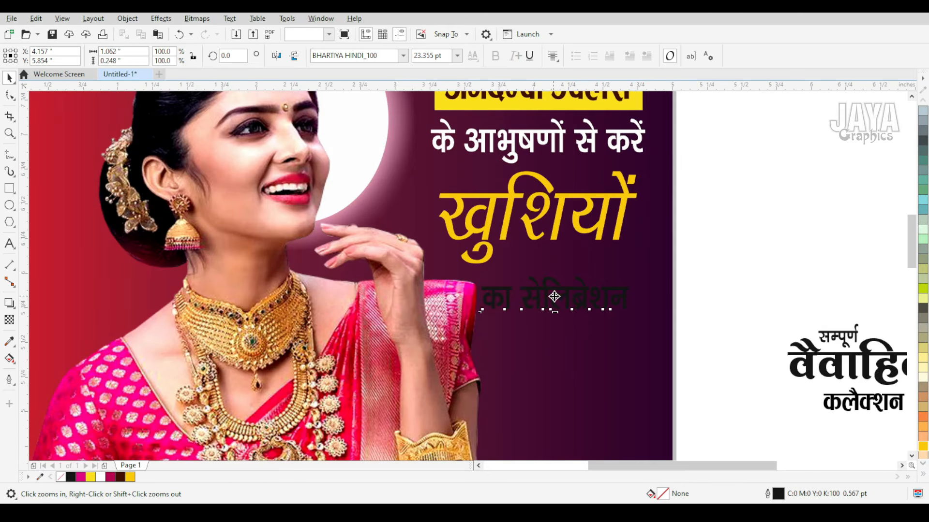
{"action": "left_click", "coordinate": [924, 477]}
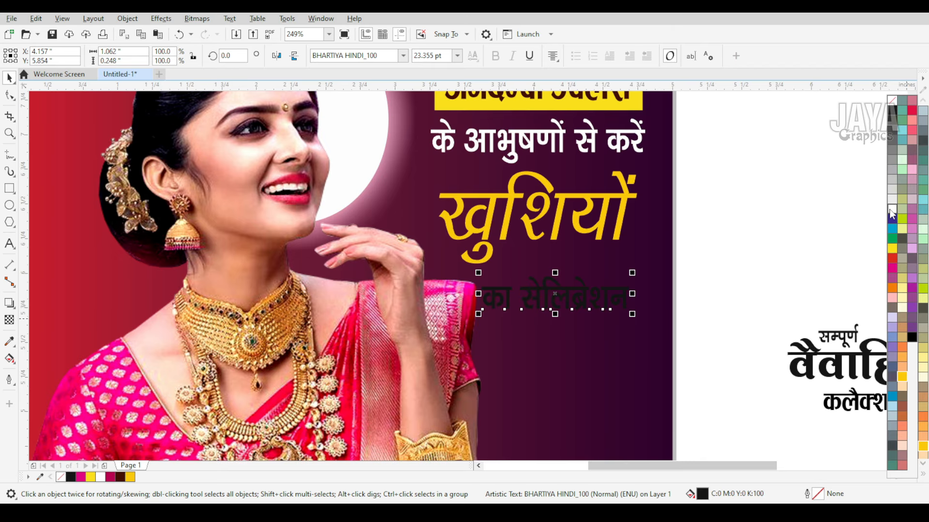
{"action": "left_click", "coordinate": [892, 213]}
{"action": "key", "text": "Escape"}
{"action": "left_click", "coordinate": [531, 295]}
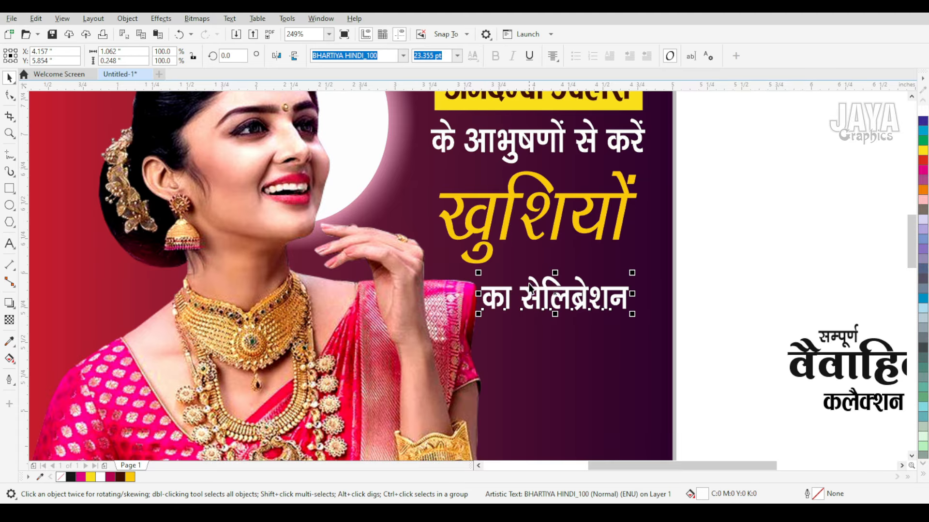
{"action": "left_click", "coordinate": [533, 240], "text": "shift"}
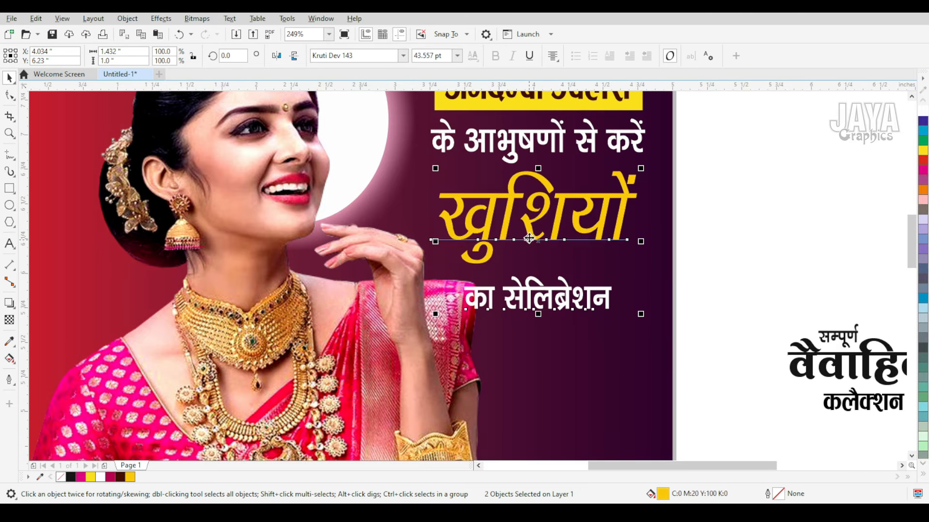
Nudge the whole text block, including the ornament and yellow box, right to X 4.154 inches, close to the page's right edge
{"action": "scroll", "coordinate": [532, 270], "scroll_direction": "down", "scroll_amount": 3}
{"action": "left_click_drag", "start_coordinate": [650, 138], "coordinate": [449, 312]}
{"action": "key", "text": "Right"}
{"action": "key", "text": "Right"}
{"action": "key", "text": "Right"}
{"action": "key", "text": "Right"}
{"action": "key", "text": "Right"}
{"action": "key", "text": "Right"}
{"action": "key", "text": "Right"}
{"action": "key", "text": "Right"}
{"action": "key", "text": "Right"}
{"action": "key", "text": "Right"}
{"action": "key", "text": "Right"}
{"action": "key", "text": "Right"}
{"action": "key", "text": "Right"}
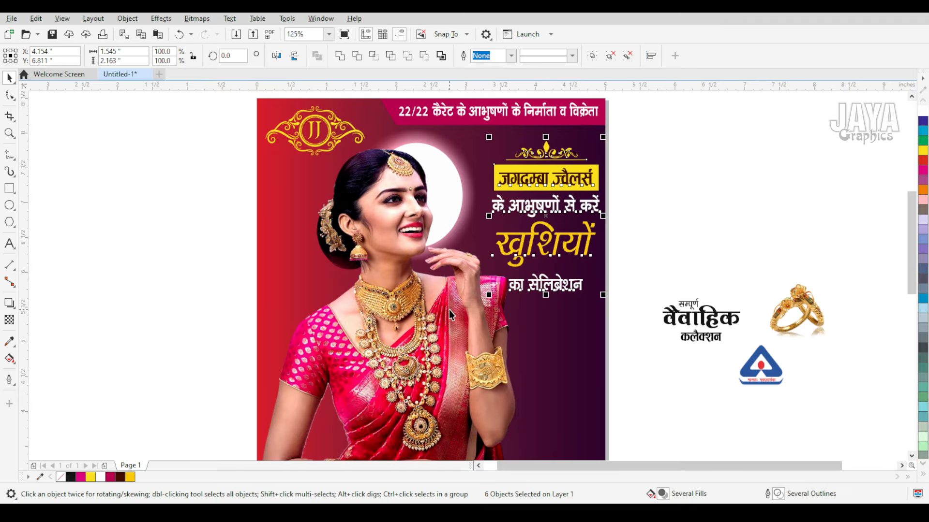
{"action": "key", "text": "Left"}
{"action": "key", "text": "Left"}
{"action": "left_click", "coordinate": [632, 300]}
Place a copy of the yellow ornament below "का सेलिब्रेशन" and mirror it vertically
{"action": "left_click_drag", "start_coordinate": [501, 177], "coordinate": [500, 175]}
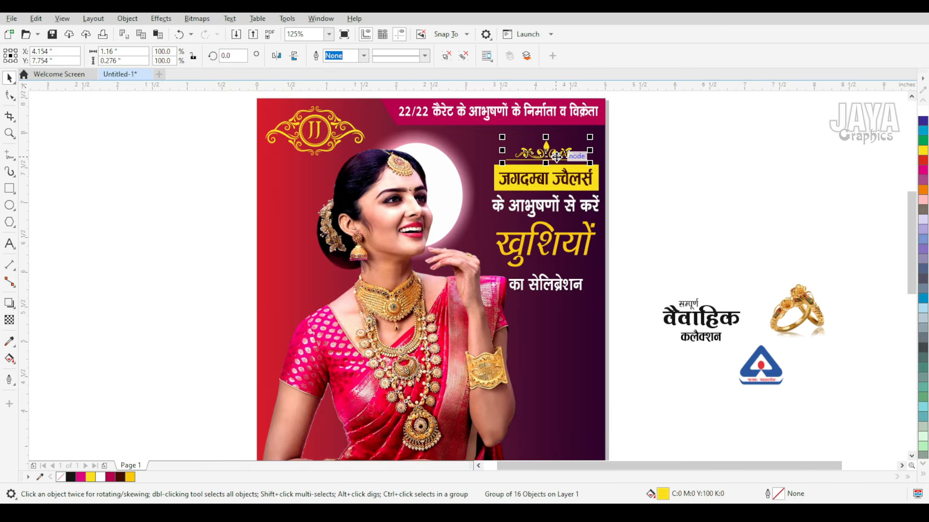
{"action": "left_click_drag", "start_coordinate": [547, 153], "coordinate": [552, 306]}
{"action": "left_click", "coordinate": [293, 56]}
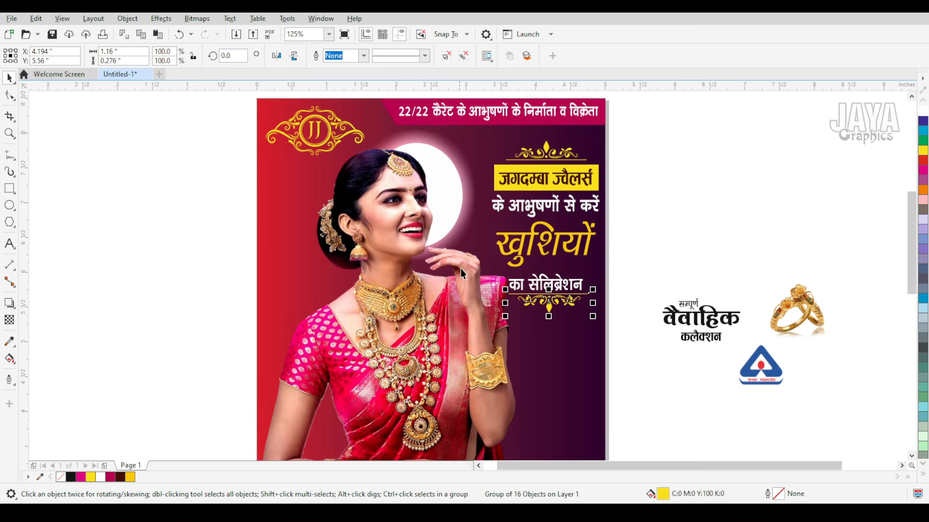
Scale the lower ornament about its center to 62.3%, about 0.723 by 0.172 inches, and center it closely under "का सेलिब्रेशन"
{"action": "key", "text": "z"}
{"action": "left_click_drag", "start_coordinate": [455, 249], "coordinate": [602, 336]}
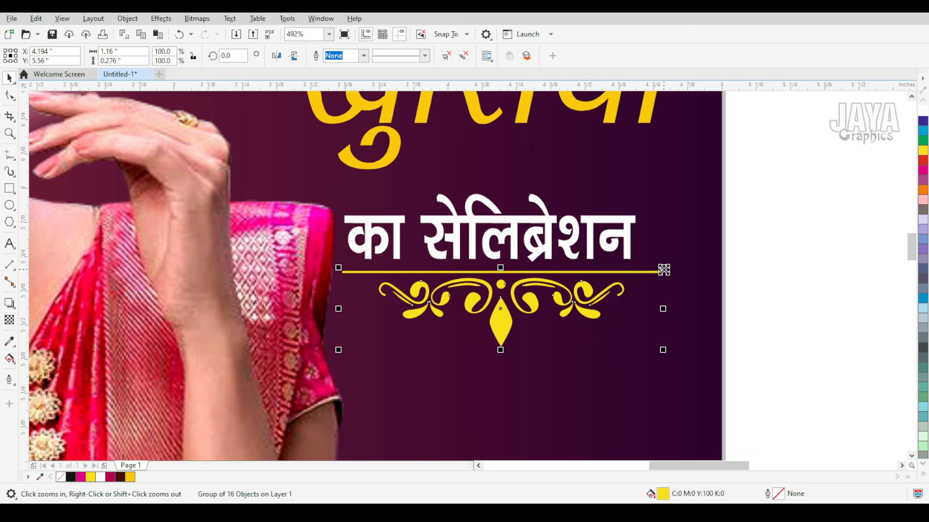
{"action": "left_click_drag", "start_coordinate": [663, 270], "coordinate": [603, 281]}
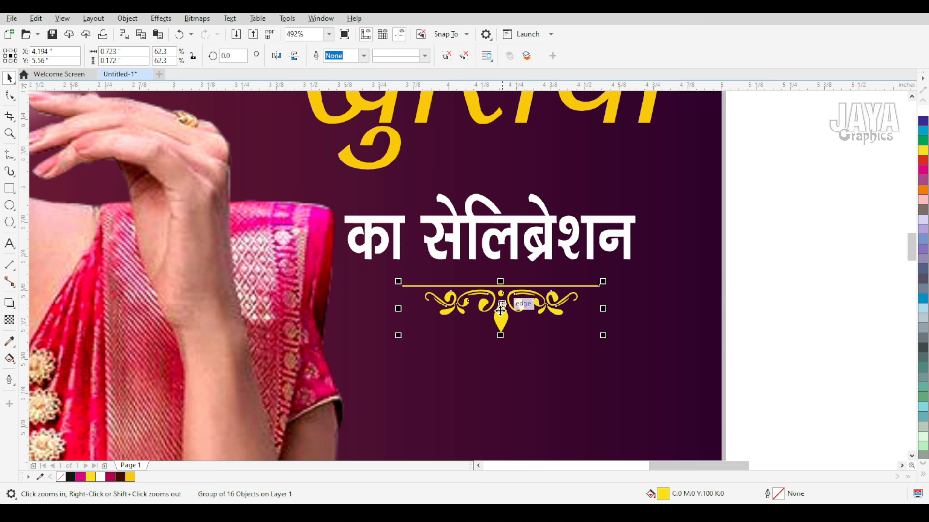
{"action": "left_click_drag", "start_coordinate": [501, 305], "coordinate": [497, 297]}
{"action": "left_click", "coordinate": [492, 259], "text": "shift"}
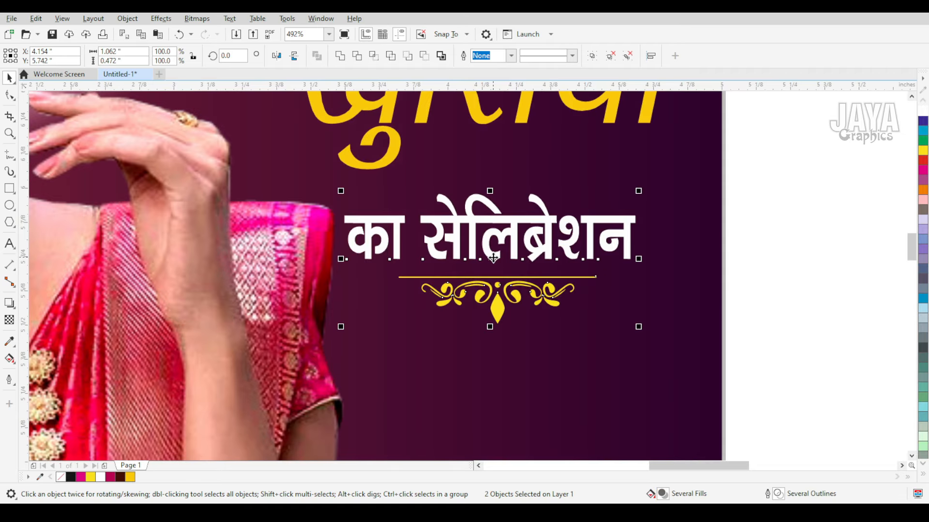
{"action": "key", "text": "c"}
{"action": "scroll", "coordinate": [588, 275], "scroll_direction": "down", "scroll_amount": 2}
{"action": "left_click", "coordinate": [644, 249]}
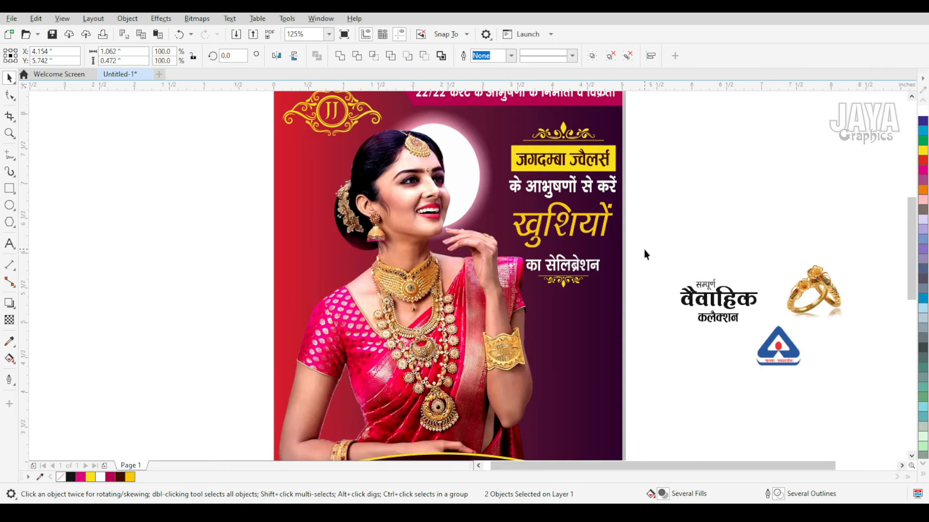
Edit the background's PowerClip contents and nudge the model photo left about 0.07 inches
{"action": "scroll", "coordinate": [621, 247], "scroll_direction": "down", "scroll_amount": 1}
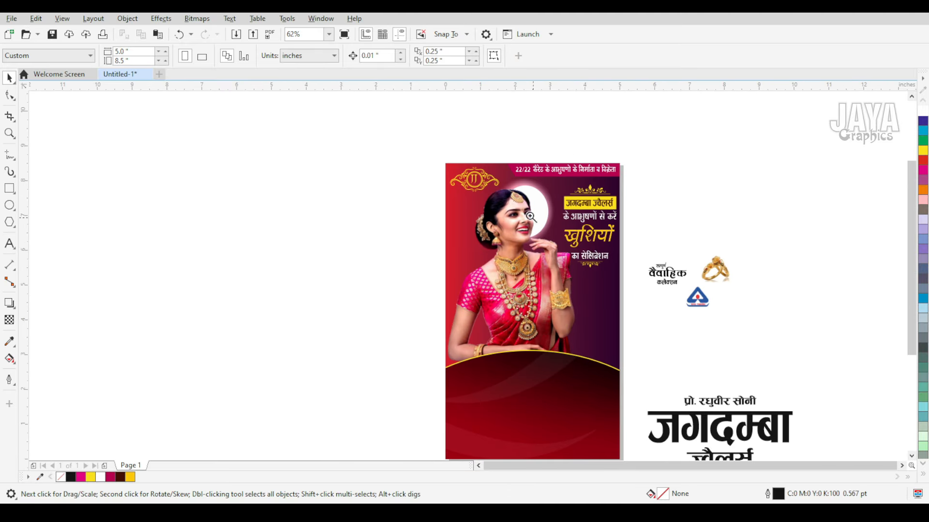
{"action": "key", "text": "F2"}
{"action": "left_click_drag", "start_coordinate": [429, 152], "coordinate": [741, 359]}
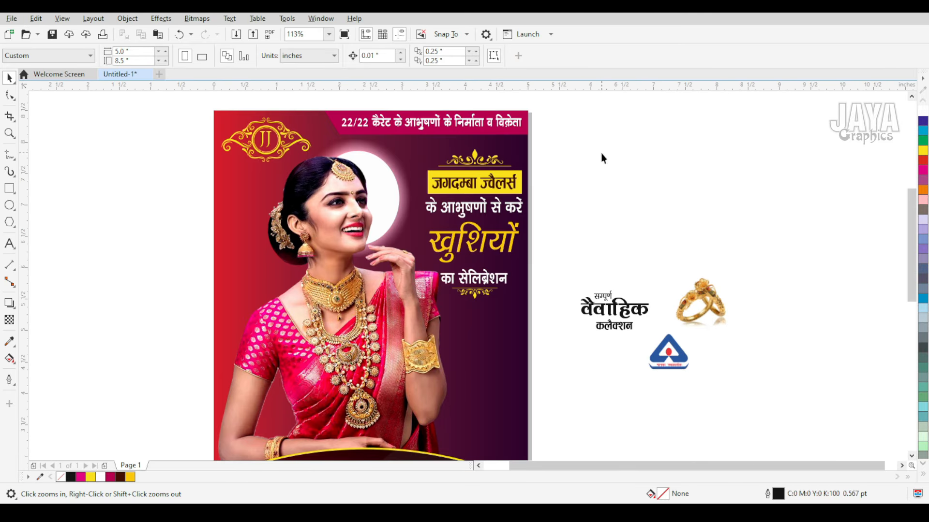
{"action": "left_click", "coordinate": [394, 338]}
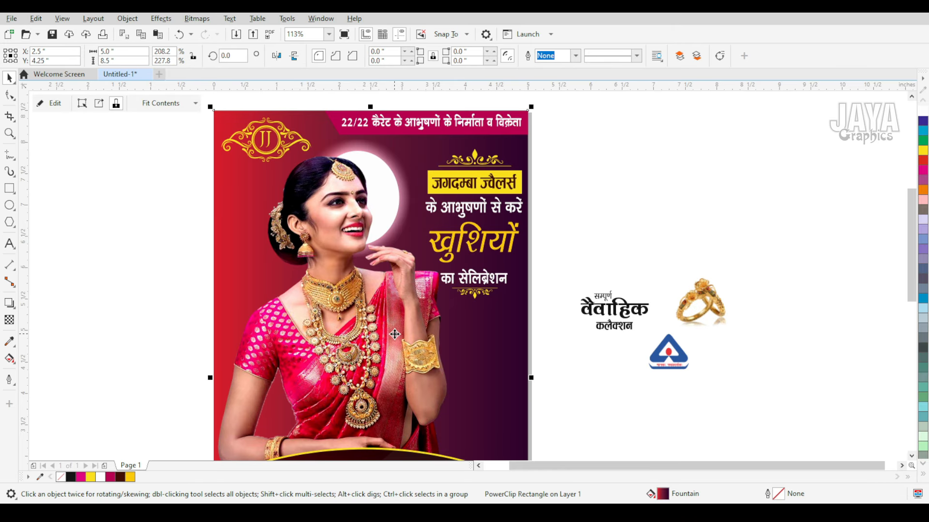
{"action": "left_click", "coordinate": [52, 104]}
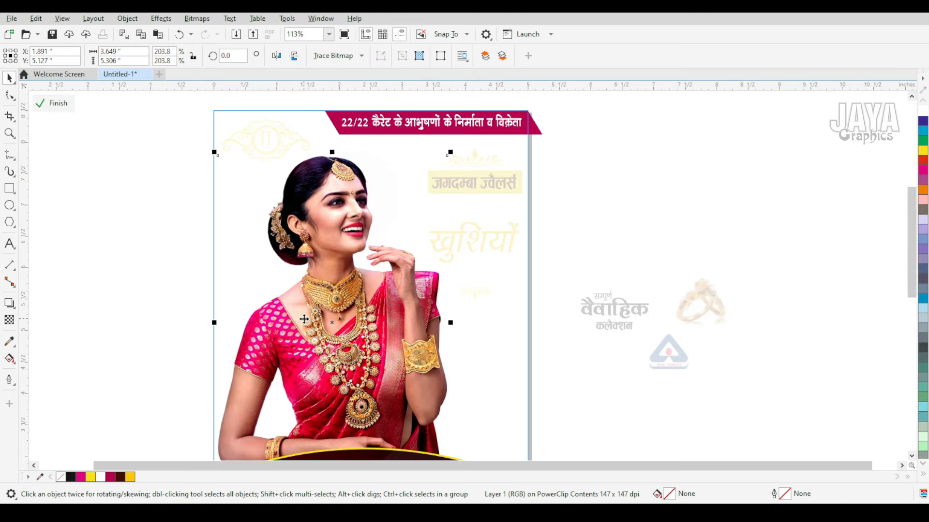
{"action": "key", "text": "Left"}
{"action": "key", "text": "Left"}
{"action": "key", "text": "Left"}
{"action": "key", "text": "Left"}
{"action": "key", "text": "Left"}
{"action": "key", "text": "Left"}
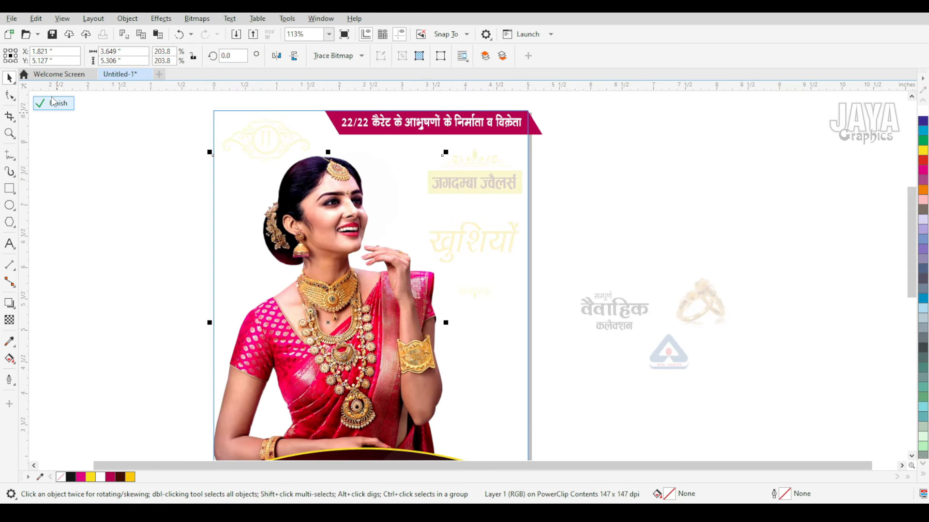
{"action": "left_click", "coordinate": [54, 103]}
Draw a rectangle about 1.276 by 0.697 inches on the purple area below the lower ornament and fill it with white
{"action": "key", "text": "z"}
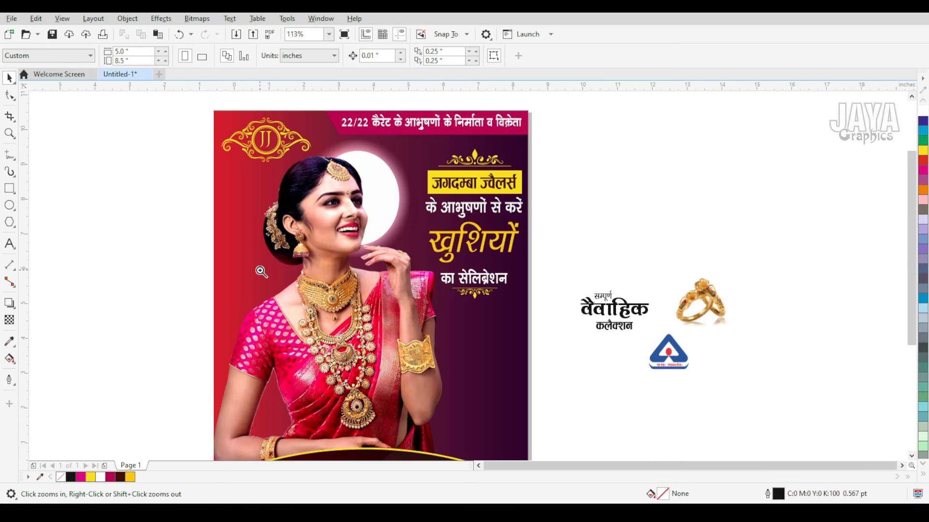
{"action": "right_click", "coordinate": [261, 272]}
{"action": "left_click_drag", "start_coordinate": [194, 168], "coordinate": [495, 395]}
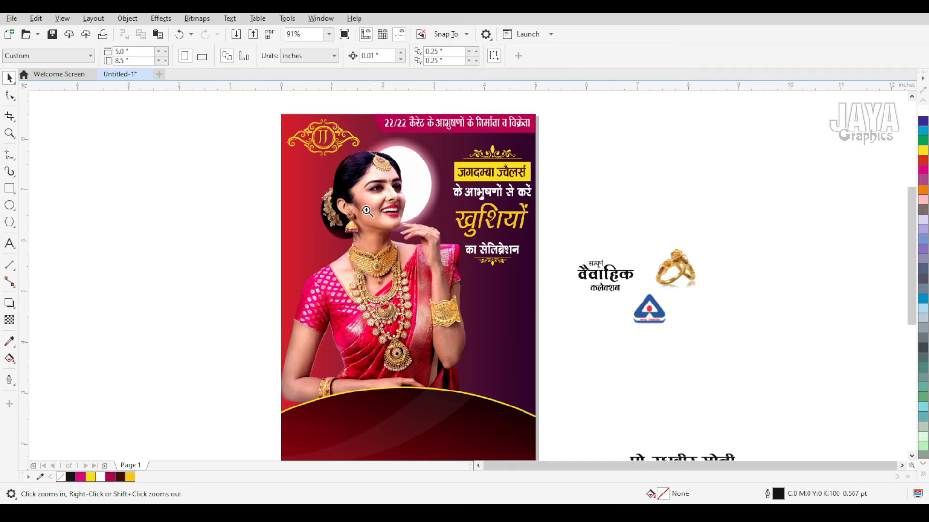
{"action": "left_click_drag", "start_coordinate": [298, 207], "coordinate": [822, 432]}
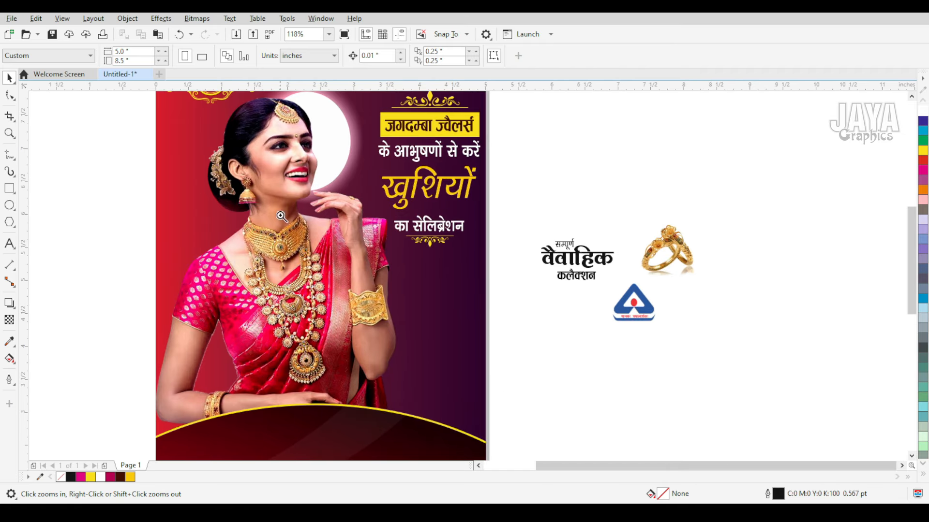
{"action": "left_click_drag", "start_coordinate": [281, 216], "coordinate": [731, 399]}
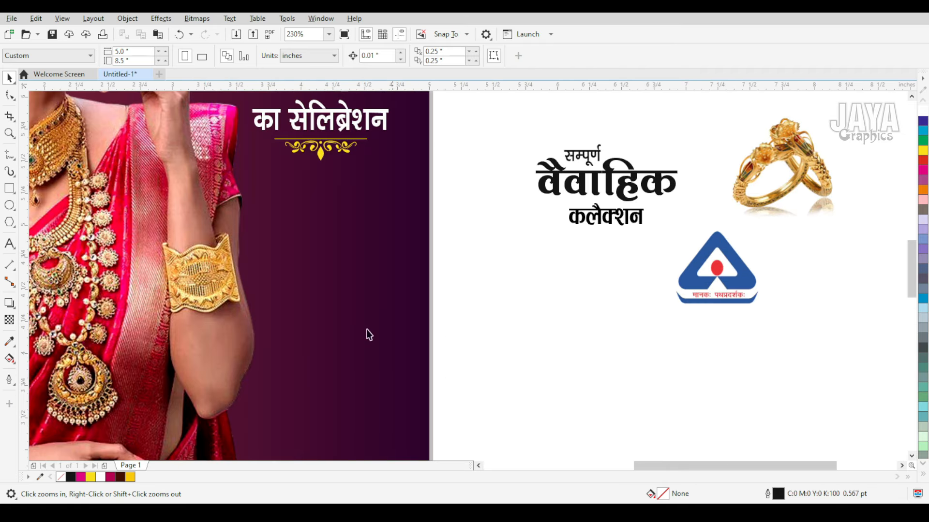
{"action": "left_click", "coordinate": [9, 189]}
{"action": "left_click_drag", "start_coordinate": [255, 195], "coordinate": [420, 284]}
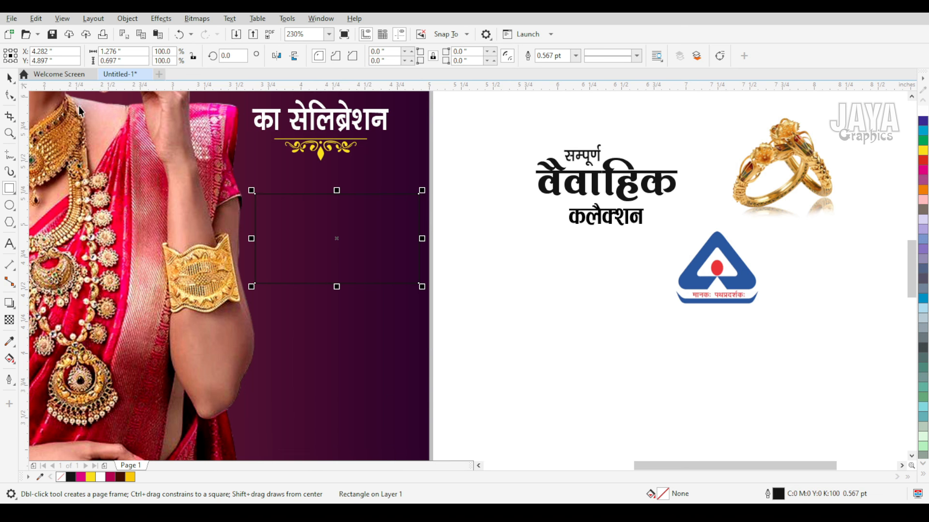
{"action": "key", "text": "space"}
{"action": "left_click", "coordinate": [923, 463]}
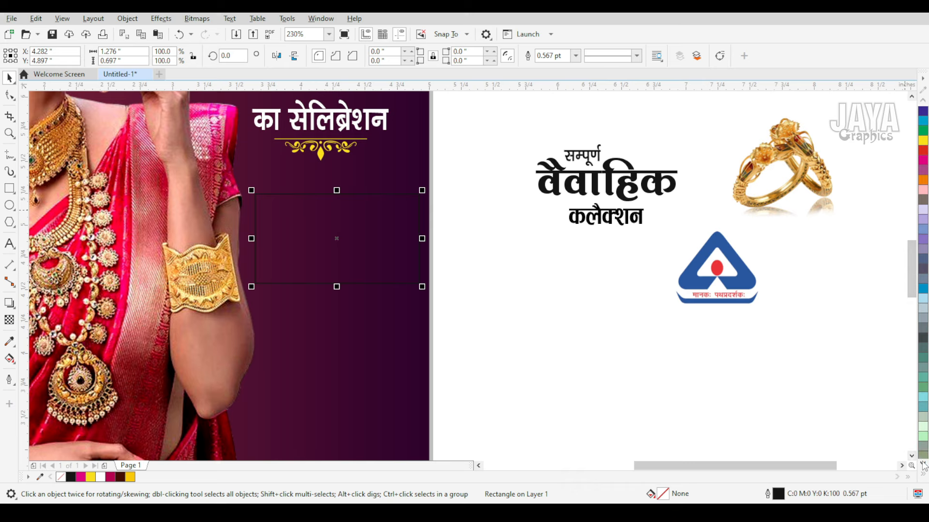
{"action": "left_click", "coordinate": [923, 475]}
{"action": "left_click", "coordinate": [891, 208]}
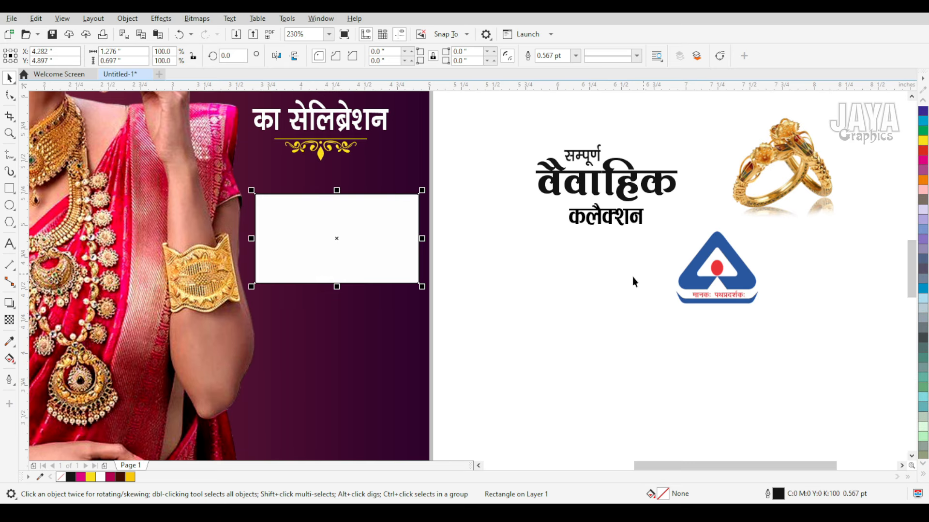
{"action": "left_click", "coordinate": [631, 277]}
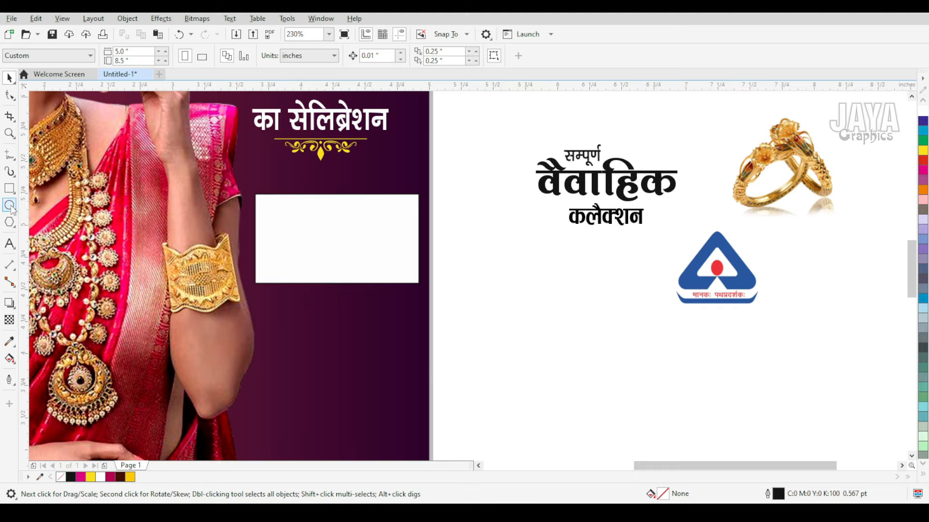
Draw a square about 0.828 inches wide over the white rectangle and rotate it 45 degrees
{"action": "left_click", "coordinate": [9, 188]}
{"action": "left_click_drag", "start_coordinate": [299, 187], "coordinate": [357, 294]}
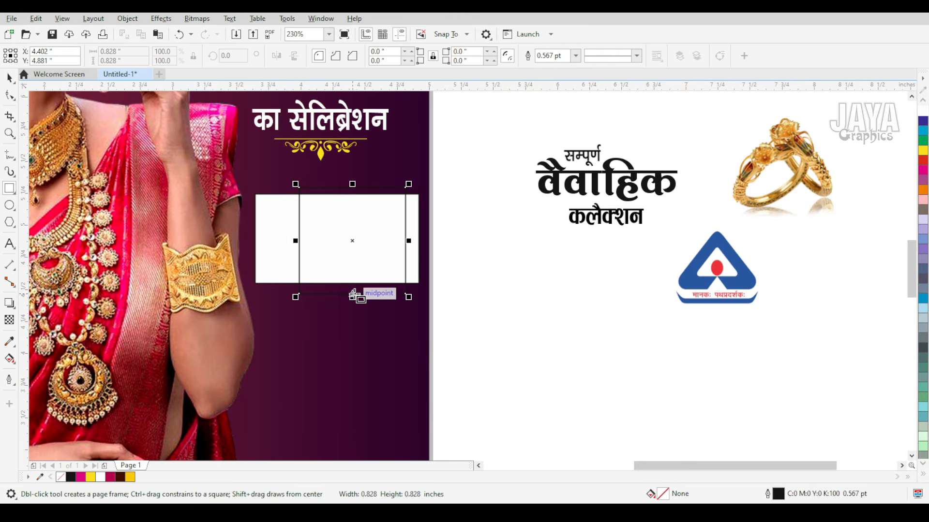
{"action": "type", "text": "45"}
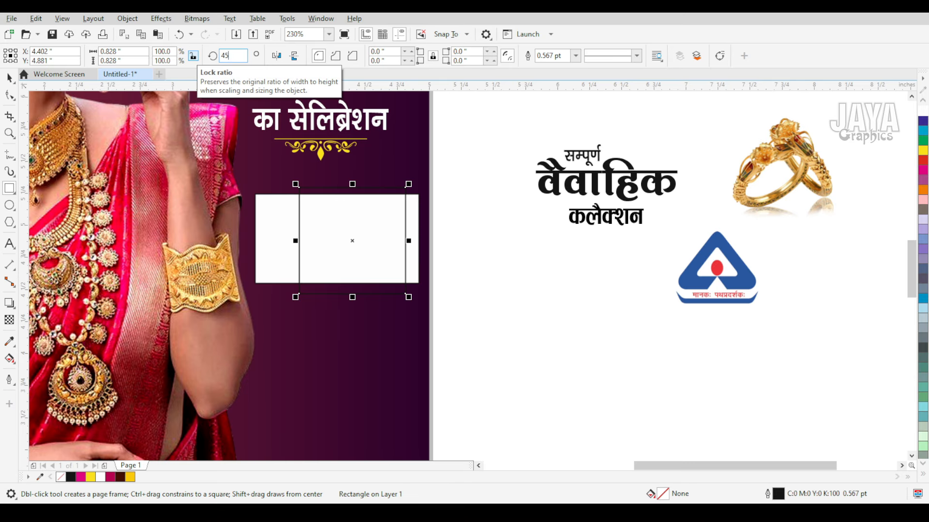
{"action": "key", "text": "Return"}
Center the rotated square on the white rectangle and round the rectangle's corners to a 0.1 inch radius
{"action": "left_click", "coordinate": [9, 77]}
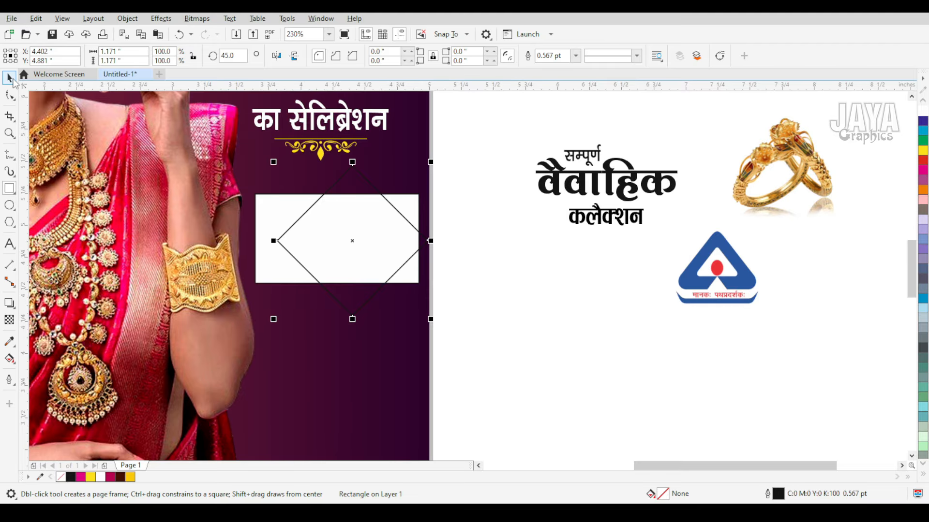
{"action": "left_click", "coordinate": [265, 205], "text": "shift"}
{"action": "key", "text": "c"}
{"action": "key", "text": "e"}
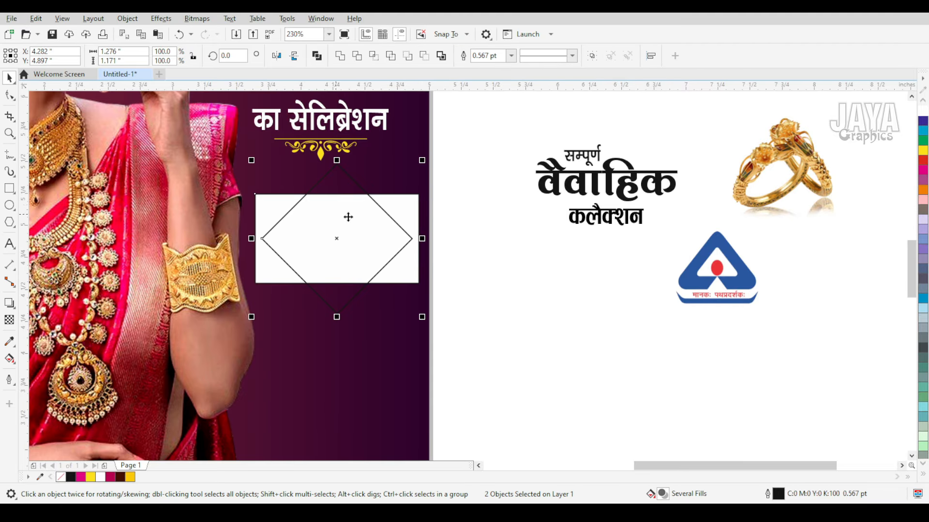
{"action": "key", "text": "Escape"}
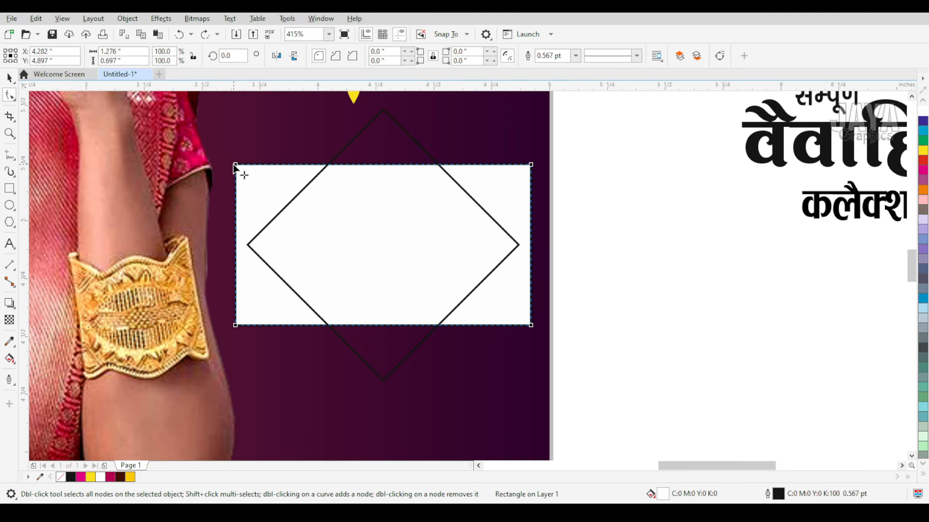
{"action": "left_click_drag", "start_coordinate": [234, 165], "coordinate": [260, 173]}
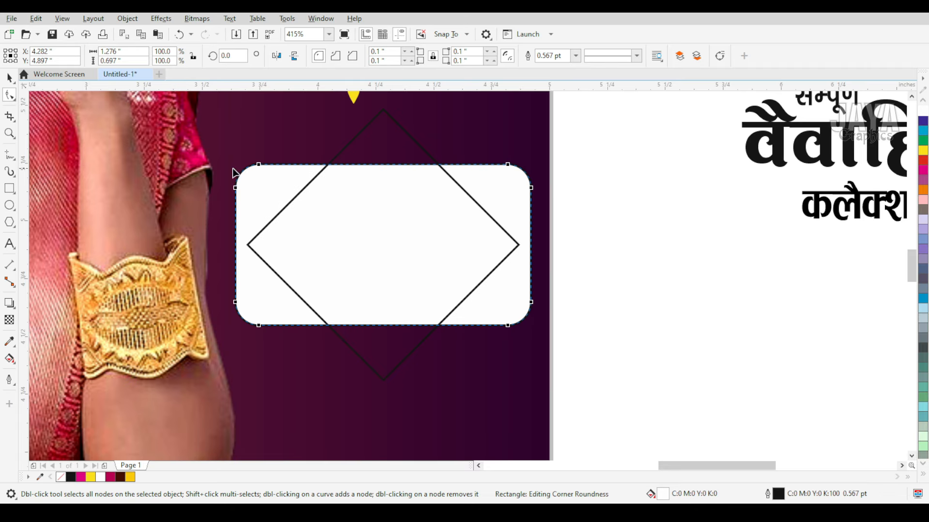
Weld the rounded rectangle and the diamond into one label shape and fill it with white
{"action": "left_click", "coordinate": [14, 81]}
{"action": "left_click", "coordinate": [390, 141], "text": "shift"}
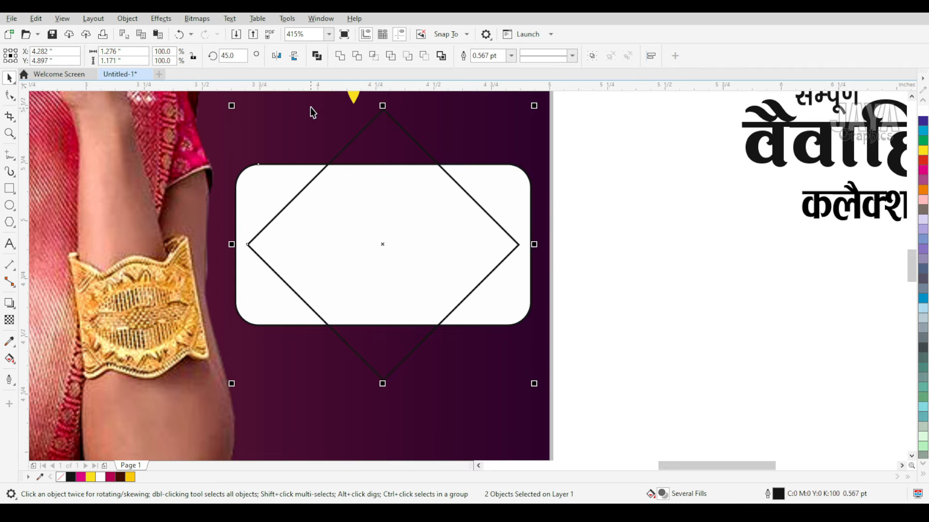
{"action": "left_click", "coordinate": [339, 58]}
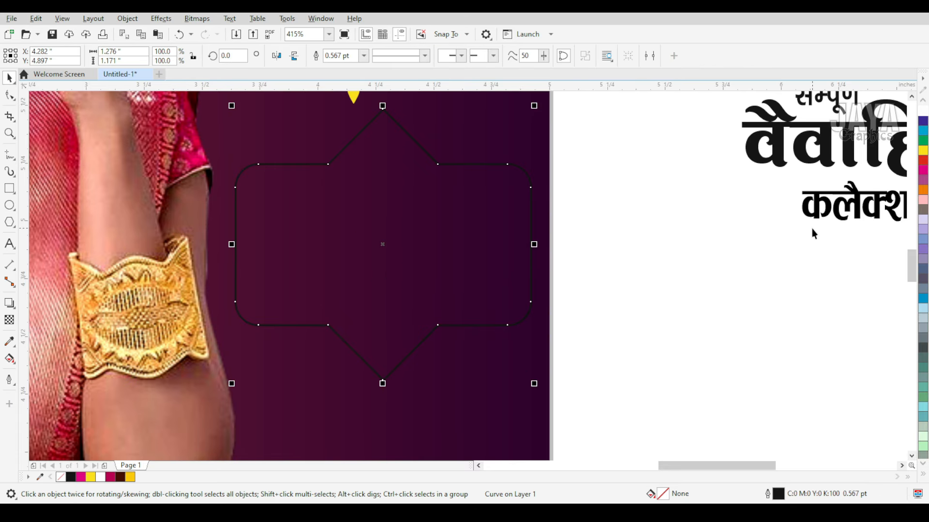
{"action": "left_click", "coordinate": [924, 476]}
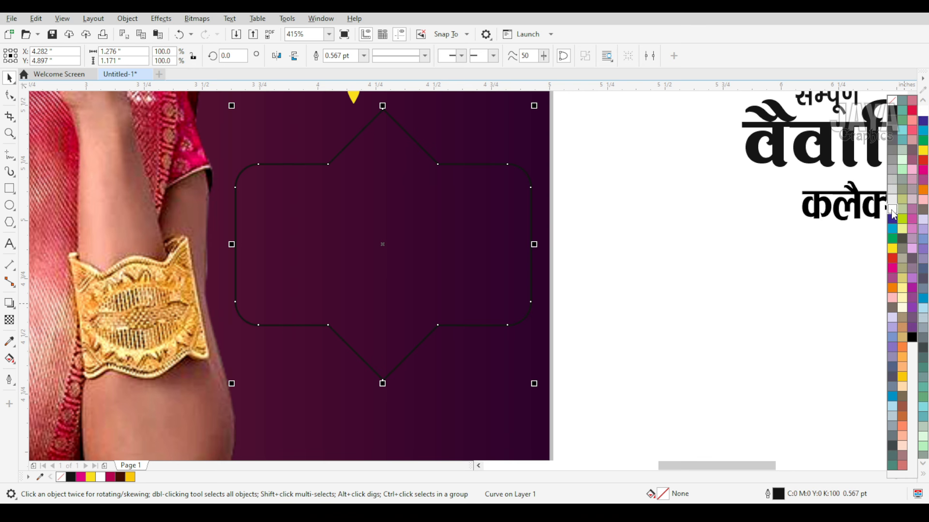
{"action": "left_click", "coordinate": [893, 211]}
Smooth the four junctions between diamond and rectangle by converting their nodes to curves and deleting them
{"action": "left_click", "coordinate": [10, 97]}
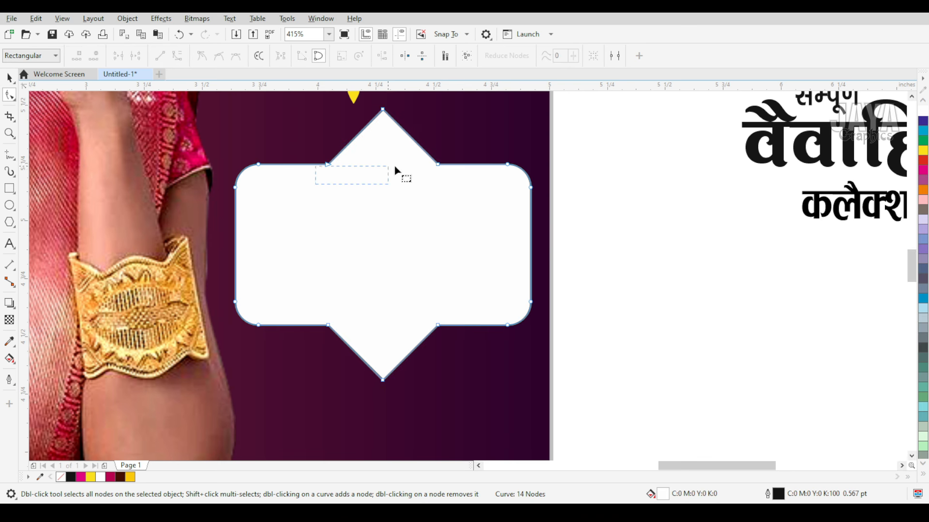
{"action": "left_click_drag", "start_coordinate": [396, 171], "coordinate": [480, 151]}
{"action": "left_click_drag", "start_coordinate": [461, 297], "coordinate": [290, 353]}
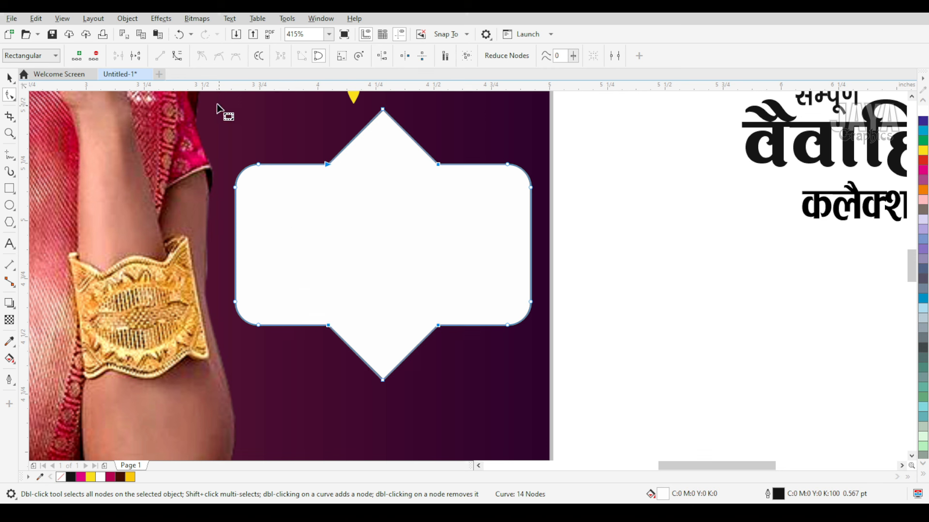
{"action": "left_click", "coordinate": [177, 56]}
{"action": "key", "text": "Delete"}
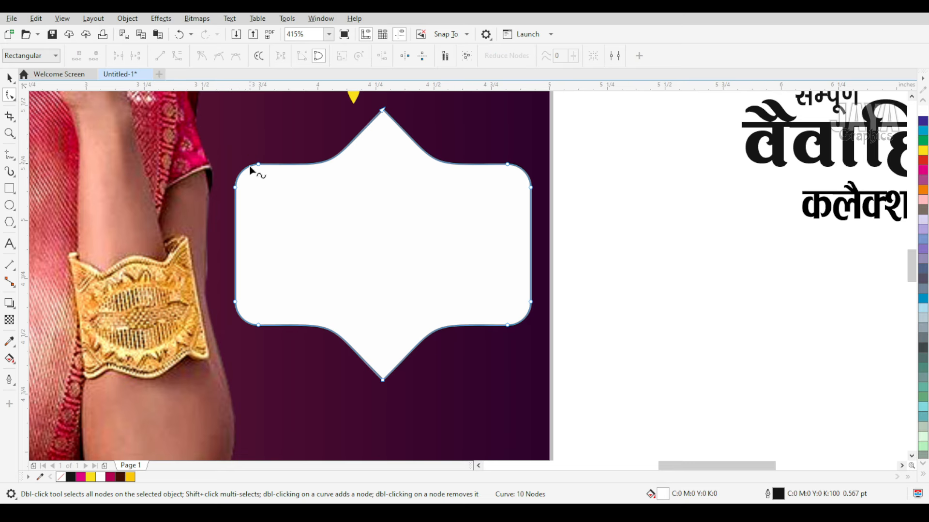
Give the white label shape a 2.0 pt yellow outline
{"action": "left_click", "coordinate": [8, 78]}
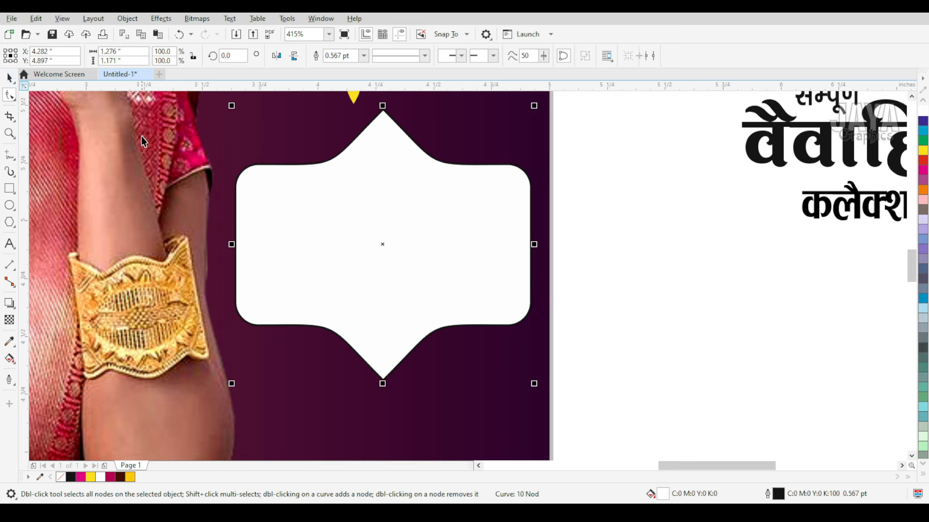
{"action": "left_click", "coordinate": [363, 56]}
{"action": "left_click", "coordinate": [341, 123]}
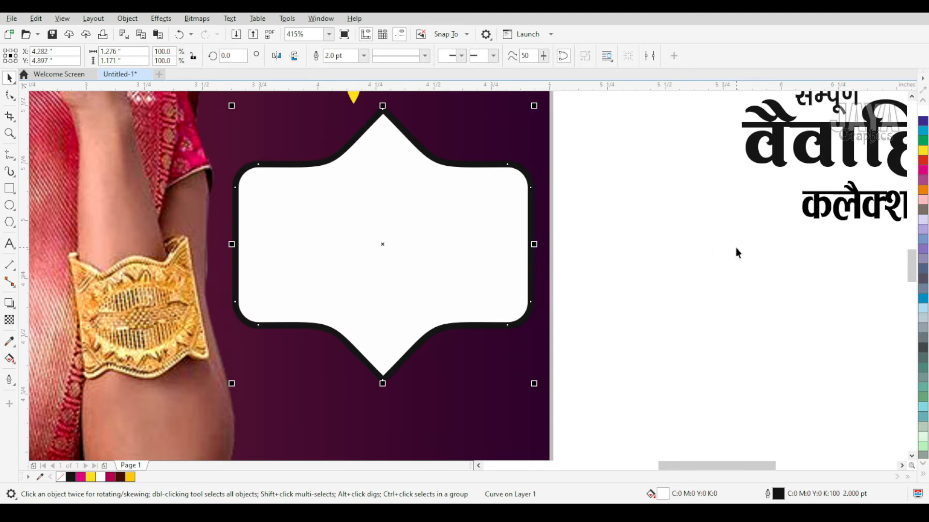
{"action": "right_click", "coordinate": [923, 151]}
{"action": "left_click", "coordinate": [652, 267]}
Move the three text lines "सम्पूर्ण वैवाहिक कलैक्शन" together into the middle of the white label
{"action": "scroll", "coordinate": [624, 268], "scroll_direction": "down", "scroll_amount": 5}
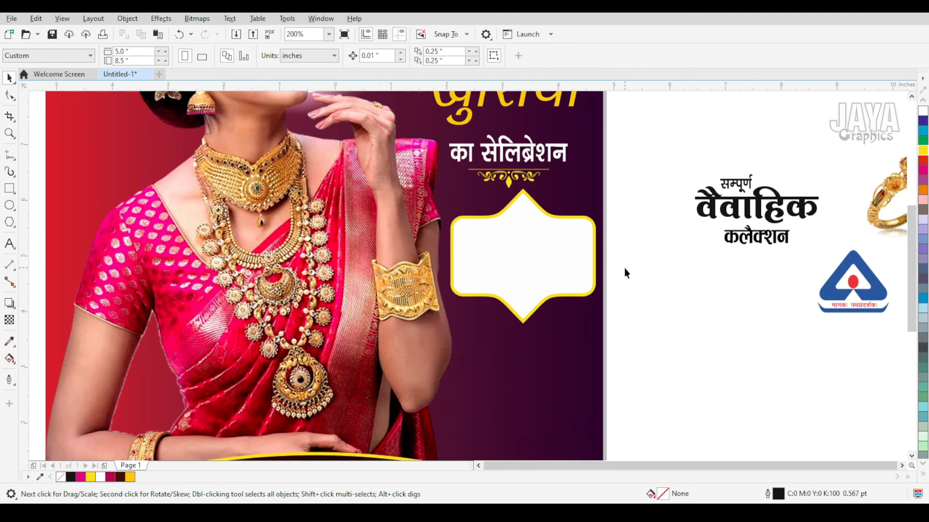
{"action": "key", "text": "z"}
{"action": "left_click_drag", "start_coordinate": [486, 187], "coordinate": [765, 339]}
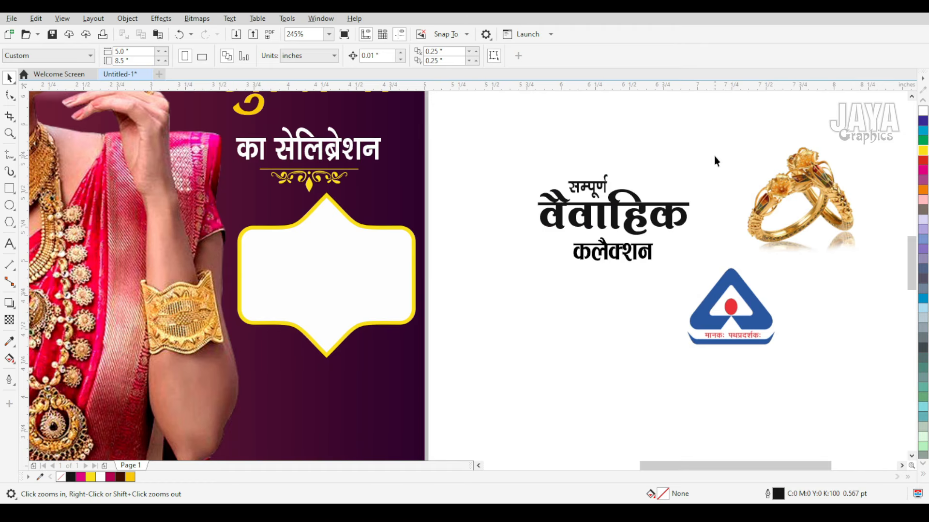
{"action": "left_click_drag", "start_coordinate": [519, 276], "coordinate": [519, 277]}
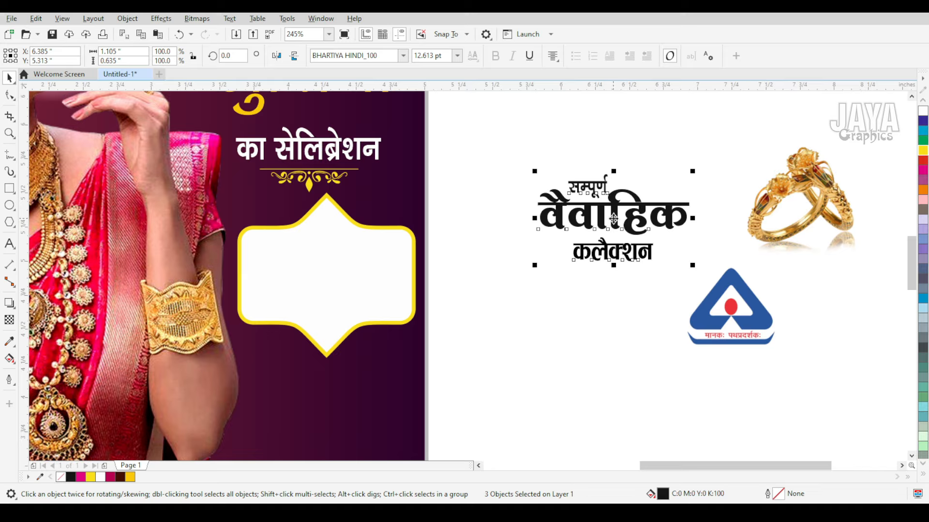
{"action": "left_click_drag", "start_coordinate": [613, 219], "coordinate": [330, 273]}
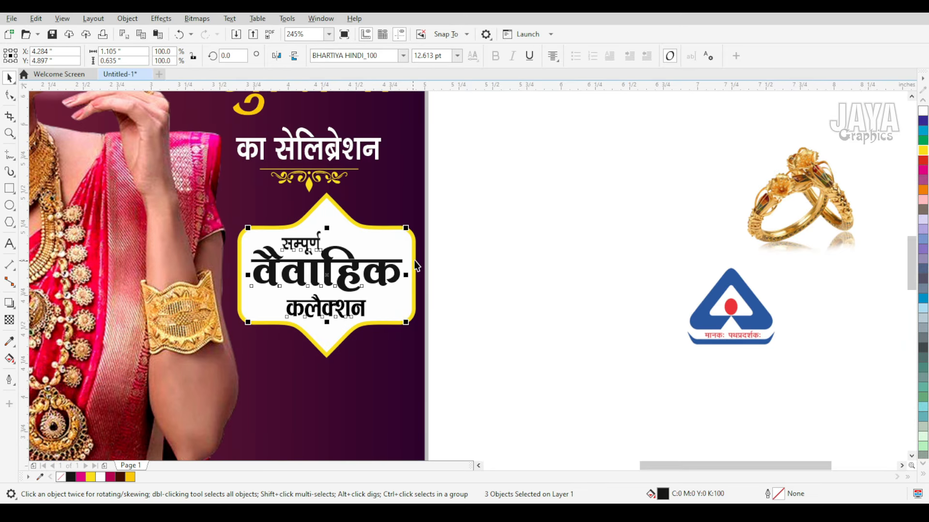
{"action": "left_click", "coordinate": [477, 262]}
Center the grouped "सम्पूर्ण वैवाहिक" text and the "कलैक्शन" line horizontally on the white label
{"action": "left_click_drag", "start_coordinate": [497, 212], "coordinate": [238, 295]}
{"action": "left_click", "coordinate": [363, 236], "text": "shift"}
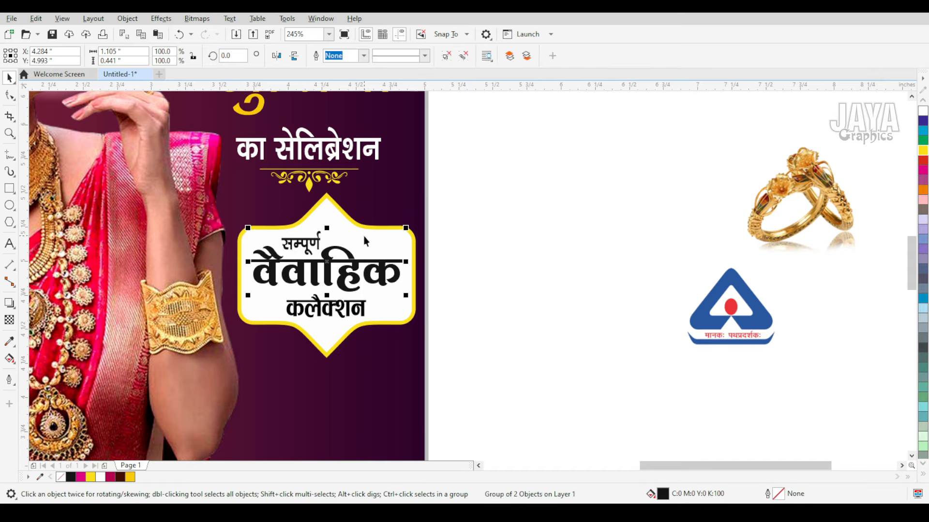
{"action": "key", "text": "Escape"}
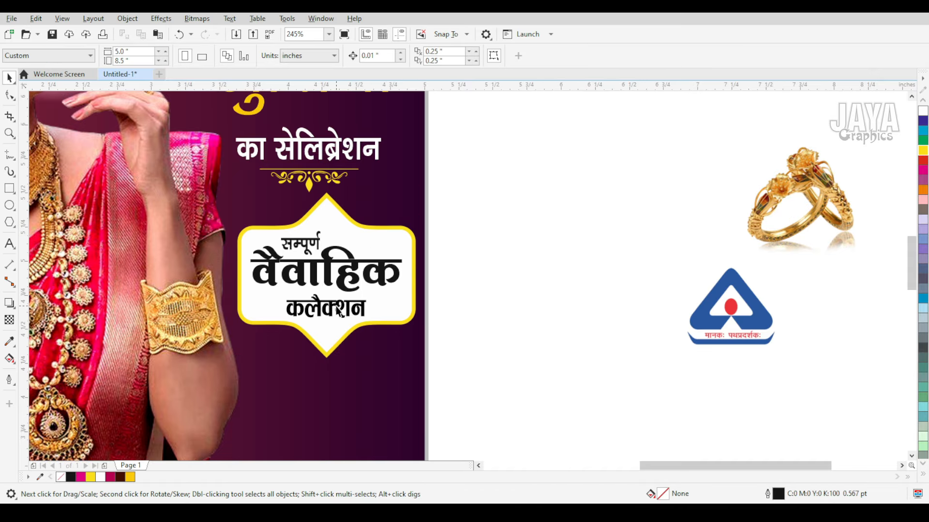
{"action": "left_click", "coordinate": [336, 307]}
{"action": "left_click", "coordinate": [391, 318], "text": "shift"}
{"action": "key", "text": "c"}
{"action": "key", "text": "Escape"}
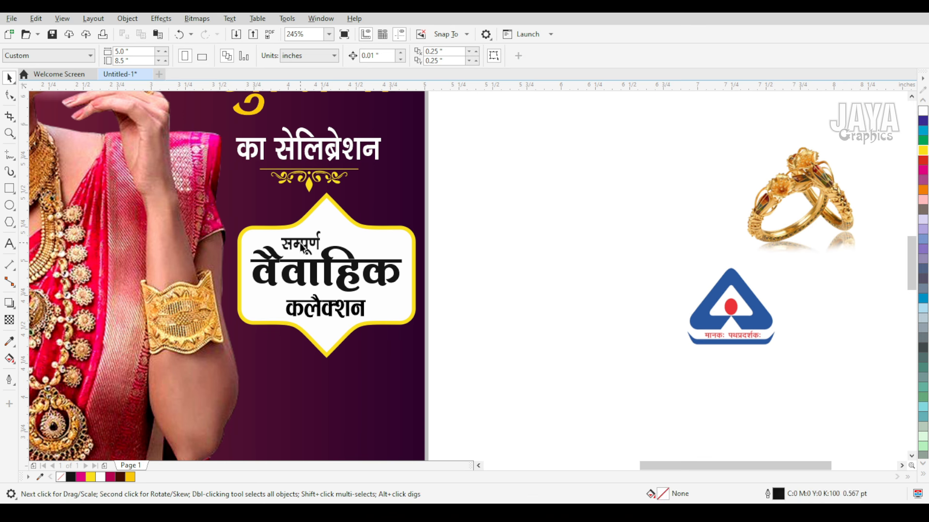
Recolor the "सम्पूर्ण वैवाहिक" text group with a magenta uniform CMYK fill using C 5, M 100, Y 30
{"action": "left_click", "coordinate": [302, 248]}
{"action": "key", "text": "z"}
{"action": "left_click_drag", "start_coordinate": [207, 213], "coordinate": [432, 354]}
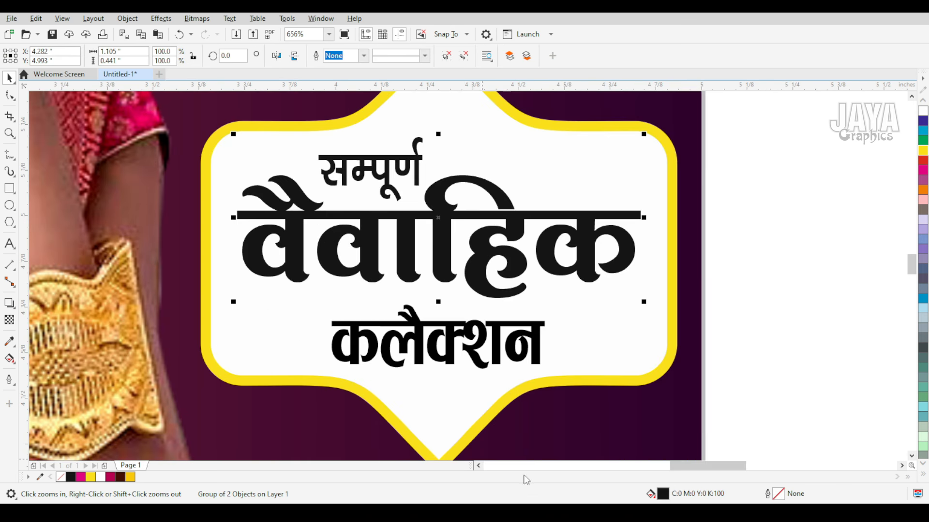
{"action": "double_click", "coordinate": [664, 493]}
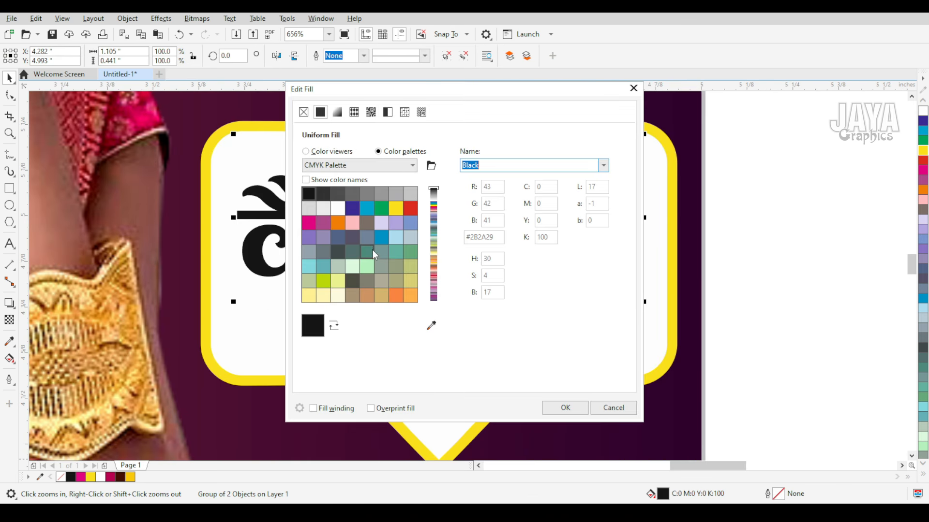
{"action": "left_click", "coordinate": [312, 154]}
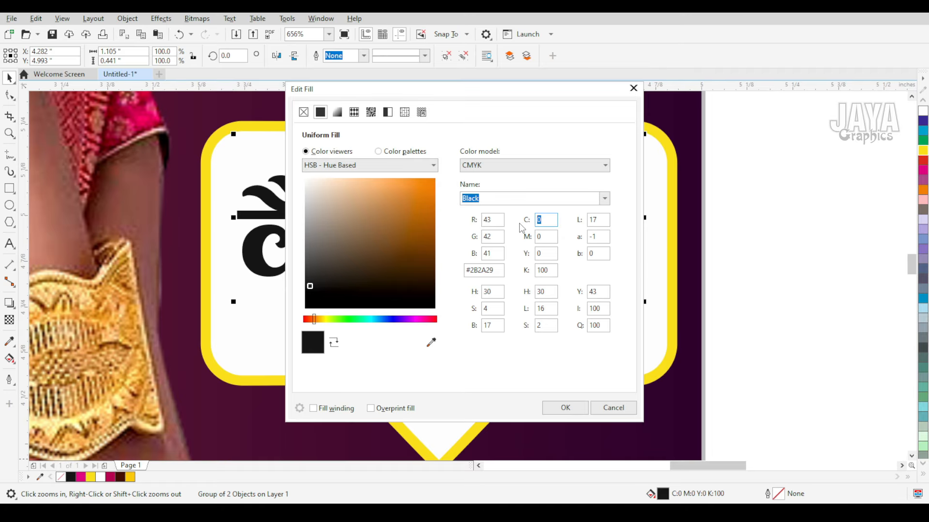
{"action": "type", "text": "5"}
{"action": "key", "text": "Tab"}
{"action": "type", "text": "100"}
{"action": "key", "text": "Tab"}
{"action": "type", "text": "30"}
{"action": "key", "text": "Tab"}
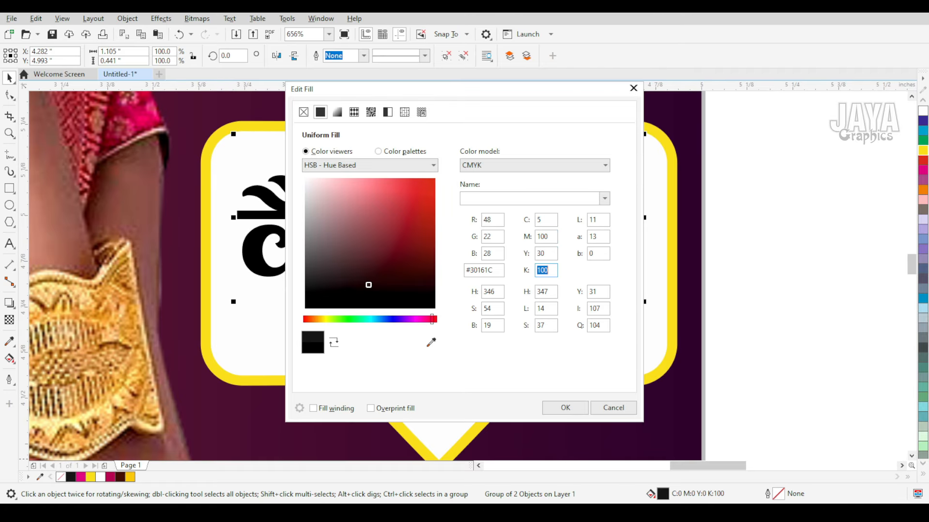
{"action": "key", "text": "Return"}
{"action": "scroll", "coordinate": [523, 225], "scroll_direction": "down", "scroll_amount": 1}
{"action": "left_click", "coordinate": [626, 287]}
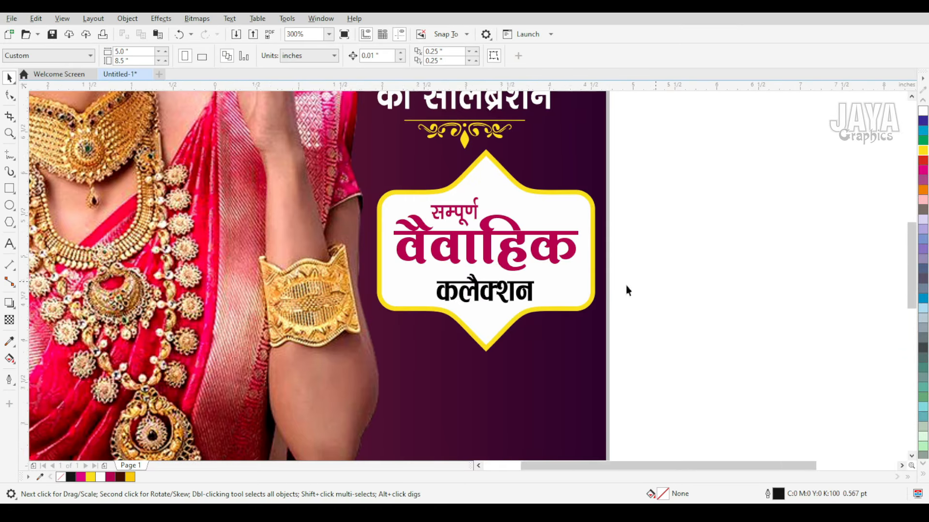
Place the gold rings image under the white label, slightly overlapping the label's lower point
{"action": "scroll", "coordinate": [659, 284], "scroll_direction": "down", "scroll_amount": 1}
{"action": "left_click_drag", "start_coordinate": [797, 290], "coordinate": [570, 332]}
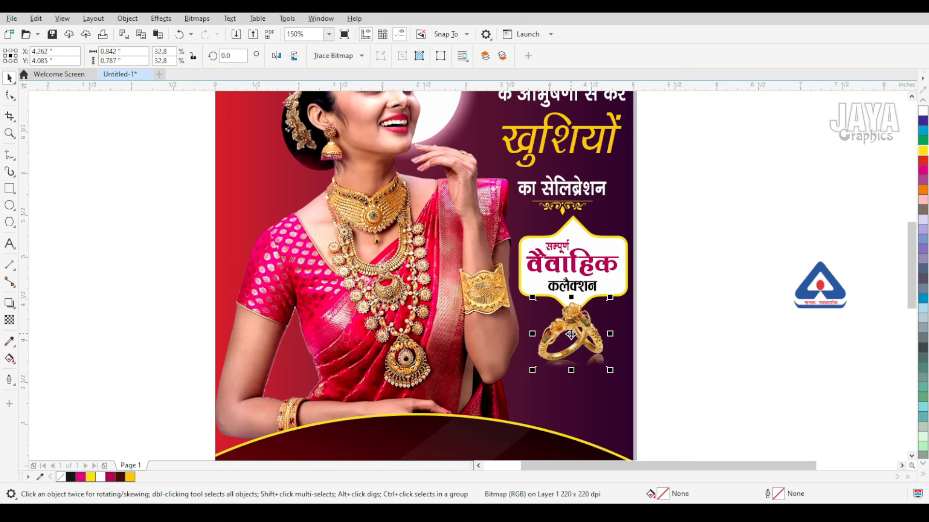
{"action": "key", "text": "z"}
{"action": "left_click_drag", "start_coordinate": [443, 252], "coordinate": [655, 391]}
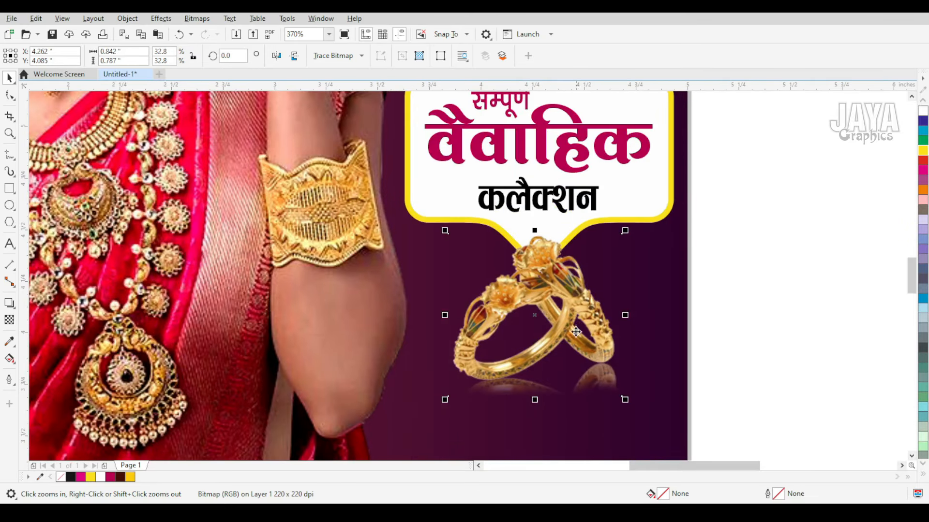
{"action": "left_click_drag", "start_coordinate": [566, 318], "coordinate": [564, 306]}
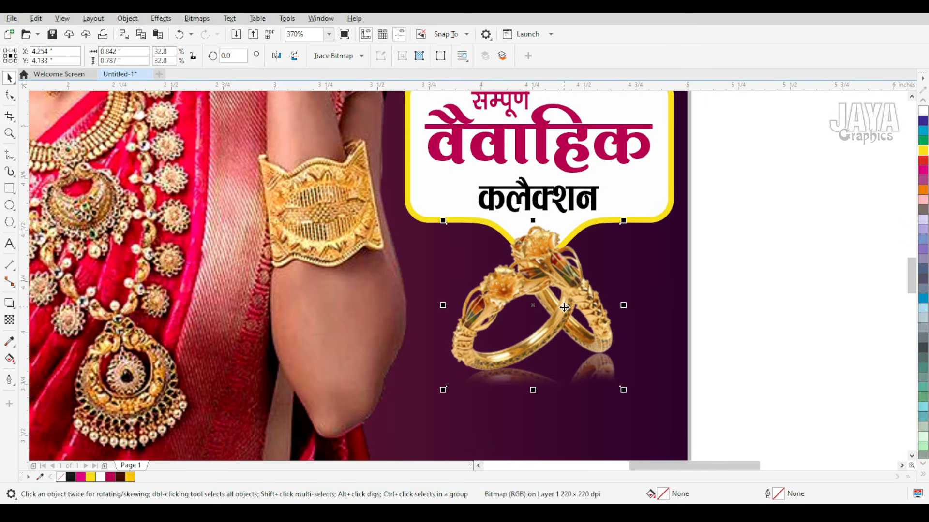
Move the blue triangular hallmark logo below the rings, just above the yellow curve, at about X 4.266, Y 3.298 inches
{"action": "scroll", "coordinate": [550, 313], "scroll_direction": "down", "scroll_amount": 2}
{"action": "scroll", "coordinate": [550, 313], "scroll_direction": "down", "scroll_amount": 2}
{"action": "left_click", "coordinate": [726, 282]}
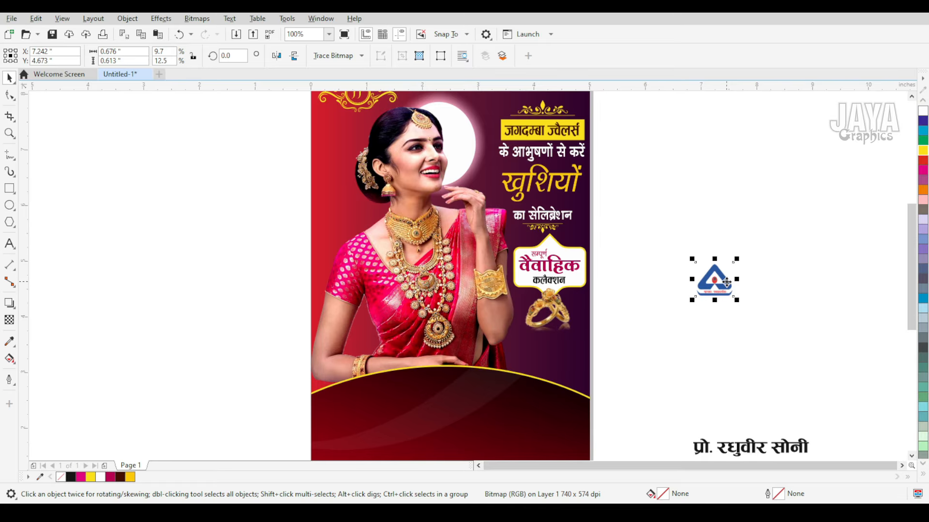
{"action": "left_click_drag", "start_coordinate": [722, 283], "coordinate": [555, 365]}
{"action": "scroll", "coordinate": [579, 395], "scroll_direction": "up", "scroll_amount": 3}
{"action": "mouse_move", "coordinate": [510, 310]}
{"action": "left_mouse_down"}
{"action": "mouse_move", "coordinate": [493, 291]}
{"action": "mouse_move", "coordinate": [515, 305]}
{"action": "left_mouse_up"}
Draw a circle about 0.645 inches in diameter over the triangular hallmark logo
{"action": "left_click", "coordinate": [9, 205]}
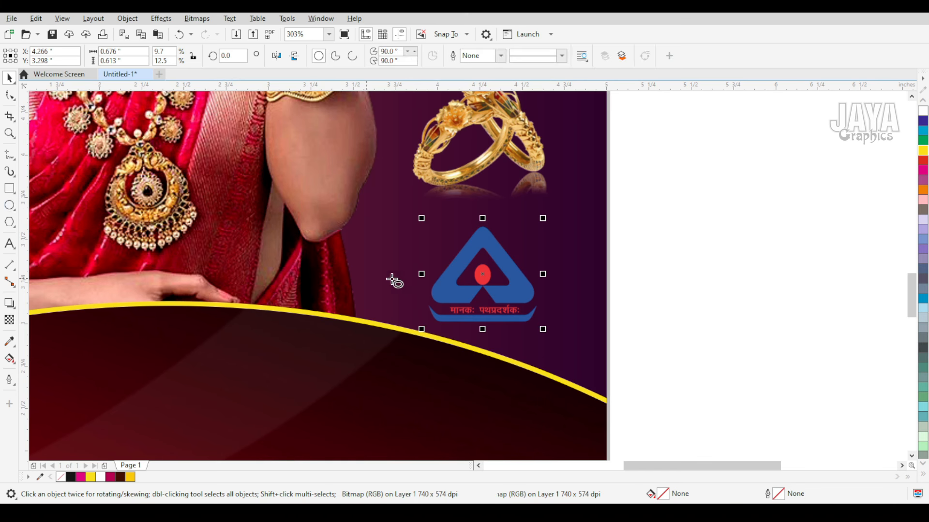
{"action": "left_click_drag", "start_coordinate": [425, 233], "coordinate": [535, 340]}
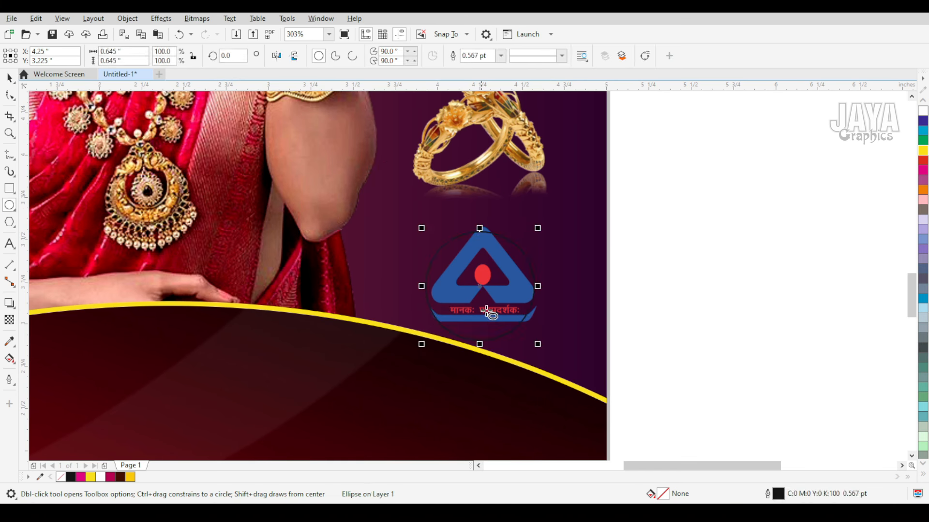
{"action": "left_click", "coordinate": [9, 77]}
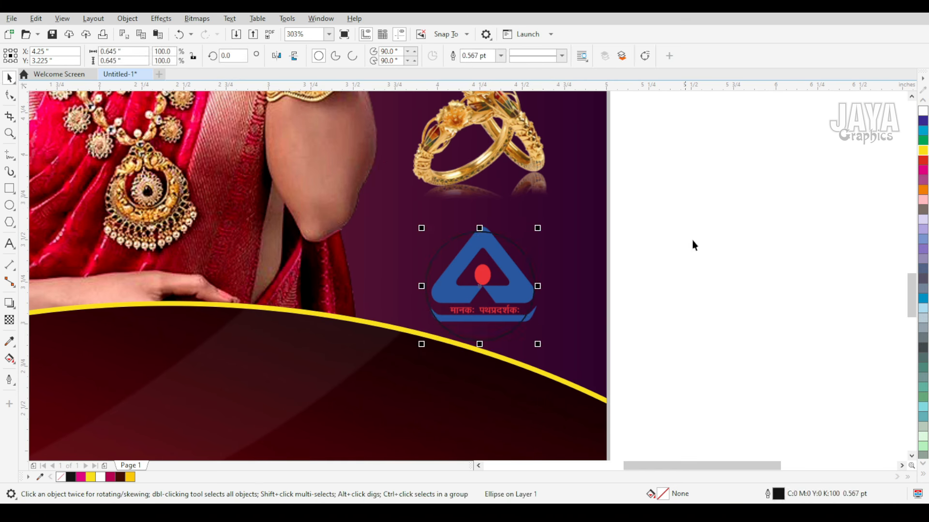
Fill the circle with white and bring the hallmark logo in front of it
{"action": "left_click", "coordinate": [922, 474]}
{"action": "left_click", "coordinate": [896, 211]}
{"action": "key", "text": "Escape"}
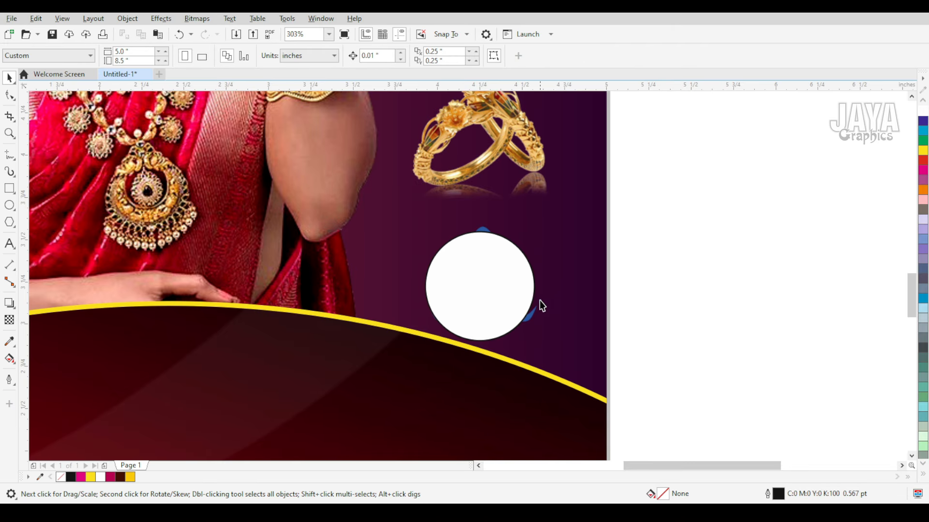
{"action": "left_click", "coordinate": [535, 315]}
{"action": "key", "text": "shift+Page_Up"}
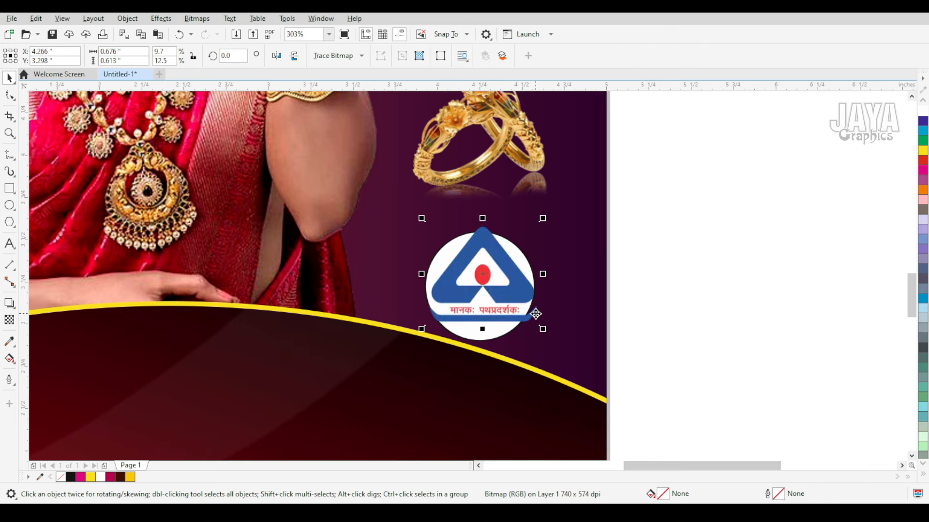
Align the hallmark logo and the white circle to a common centre
{"action": "left_click", "coordinate": [491, 336], "text": "shift"}
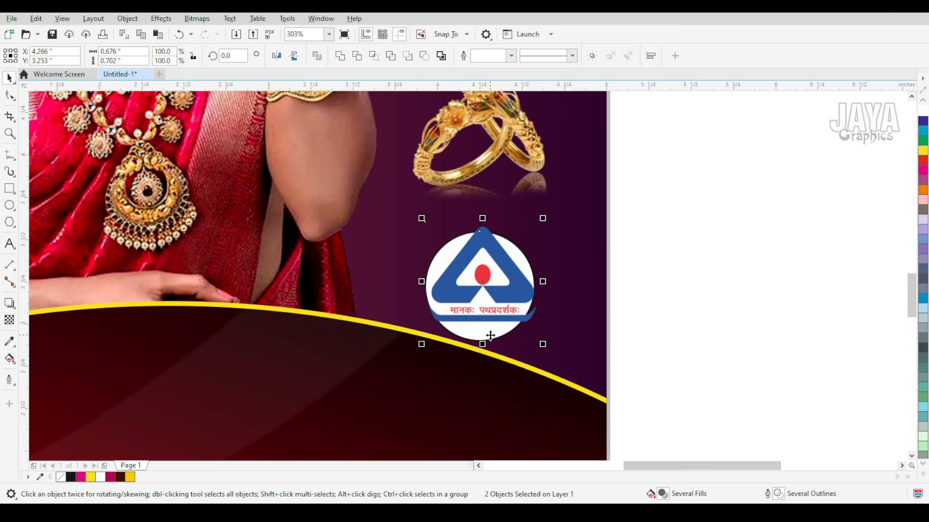
{"action": "key", "text": "e"}
{"action": "key", "text": "c"}
{"action": "left_click", "coordinate": [649, 317]}
Shift the circle and hallmark logo together slightly up and right to about X 4.27, Y 3.305 inches, clear of the yellow curve
{"action": "left_click_drag", "start_coordinate": [682, 211], "coordinate": [373, 379]}
{"action": "key", "text": "Up"}
{"action": "key", "text": "Up"}
{"action": "key", "text": "Up"}
{"action": "key", "text": "Up"}
{"action": "key", "text": "Up"}
{"action": "key", "text": "Up"}
{"action": "key", "text": "Up"}
{"action": "key", "text": "Up"}
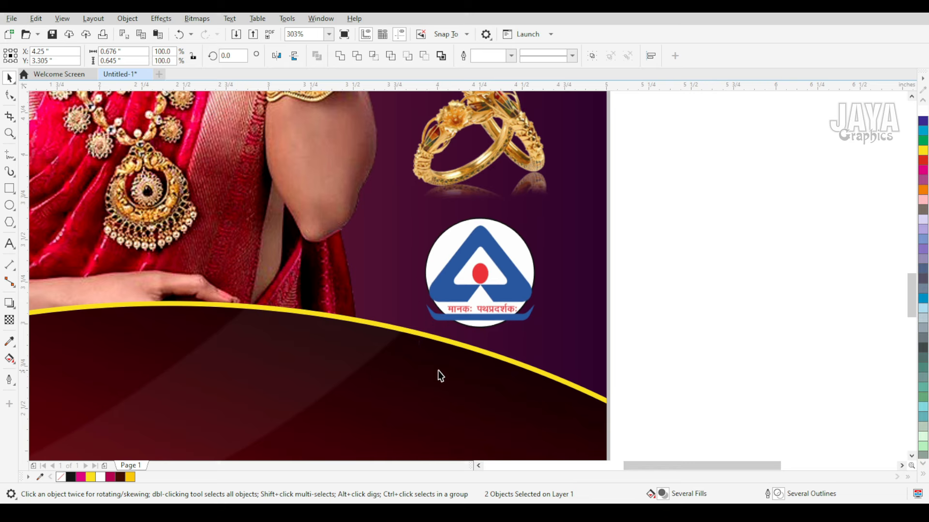
{"action": "key", "text": "Right"}
{"action": "key", "text": "Right"}
{"action": "left_click", "coordinate": [653, 309]}
Try to enlarge the hallmark logo over the white circle to about 0.769 inches wide
{"action": "left_click", "coordinate": [530, 252]}
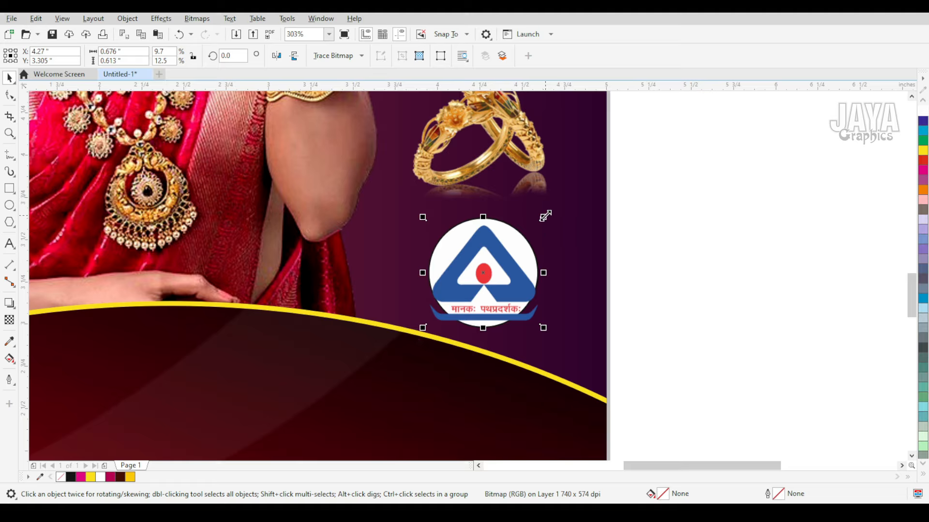
{"action": "mouse_move", "coordinate": [545, 217]}
{"action": "left_mouse_down"}
{"action": "mouse_move", "coordinate": [570, 201]}
{"action": "mouse_move", "coordinate": [563, 217]}
{"action": "left_mouse_up"}
{"action": "key", "text": "ctrl+z"}
{"action": "key", "text": "Escape"}
{"action": "left_click", "coordinate": [513, 228]}
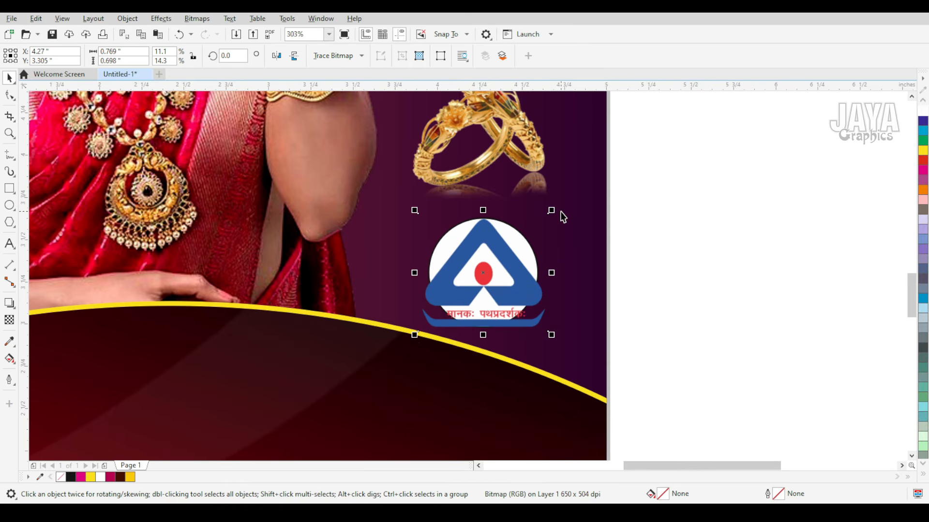
{"action": "key", "text": "ctrl+z"}
{"action": "key", "text": "Escape"}
{"action": "left_click_drag", "start_coordinate": [654, 210], "coordinate": [408, 296]}
{"action": "left_click_drag", "start_coordinate": [658, 350], "coordinate": [412, 228]}
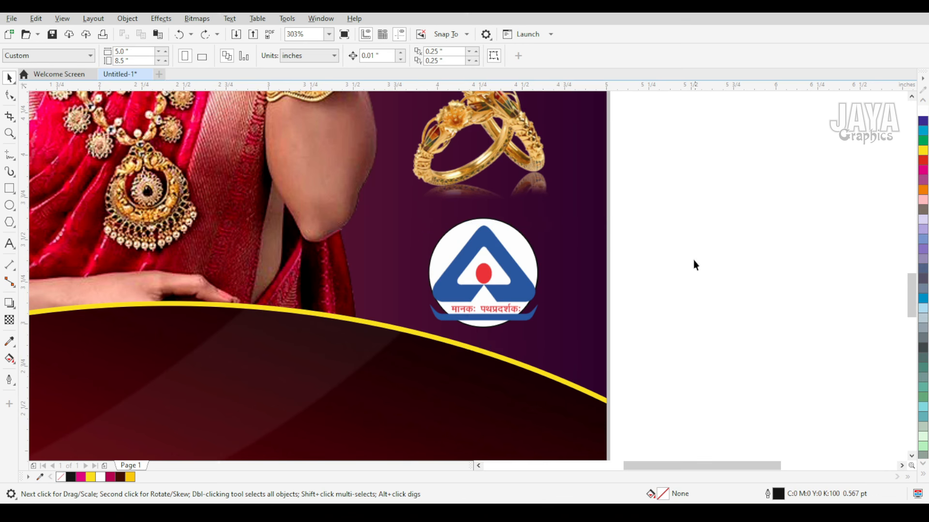
Try a Gaussian Blur with a 33.8-pixel radius on the hallmark logo
{"action": "left_click", "coordinate": [486, 326]}
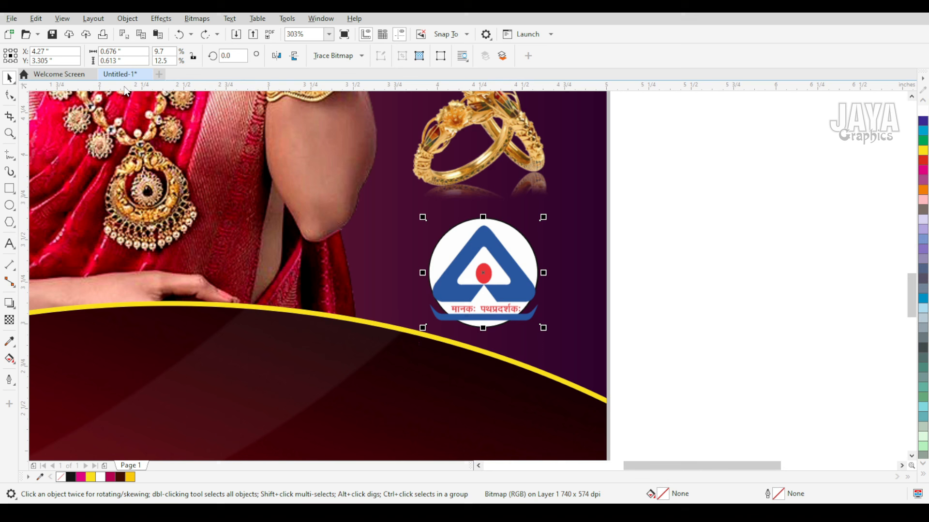
{"action": "left_click", "coordinate": [161, 19]}
{"action": "mouse_move", "coordinate": [191, 88]}
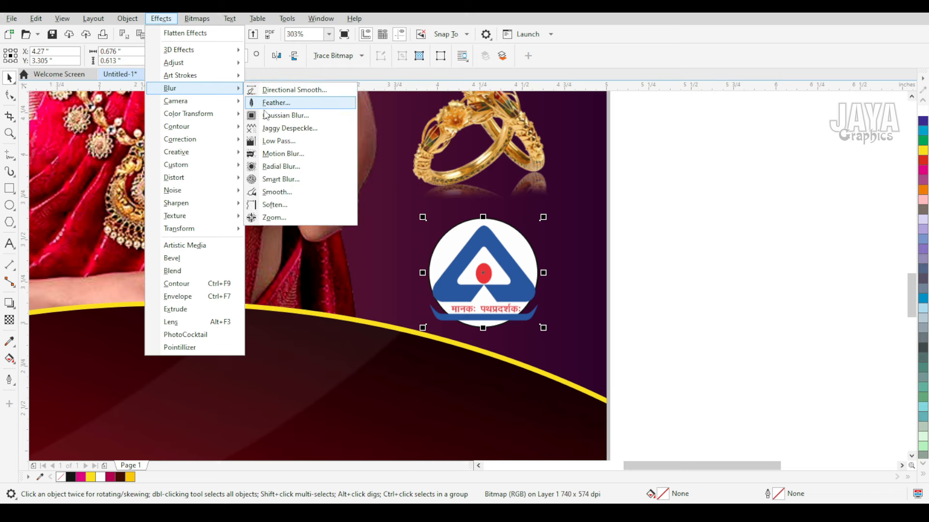
{"action": "left_click", "coordinate": [280, 115]}
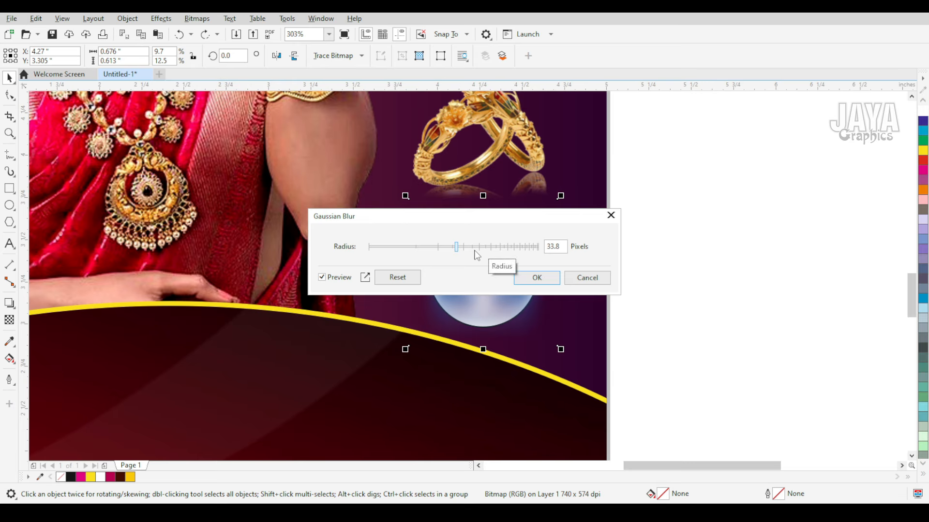
{"action": "left_click", "coordinate": [536, 276]}
{"action": "key", "text": "ctrl+z"}
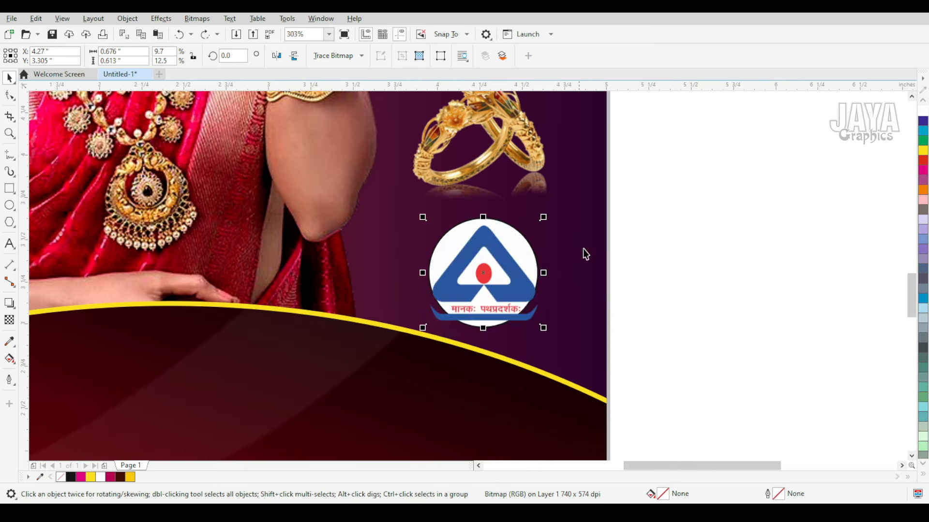
Move the hallmark logo aside, enlarge the white circle to about 0.804 inches in diameter and remove its outline
{"action": "left_click", "coordinate": [657, 232]}
{"action": "left_click_drag", "start_coordinate": [504, 296], "coordinate": [439, 283]}
{"action": "left_click", "coordinate": [514, 278]}
{"action": "left_click_drag", "start_coordinate": [542, 332], "coordinate": [554, 344]}
{"action": "left_click_drag", "start_coordinate": [491, 277], "coordinate": [493, 285]}
{"action": "left_click", "coordinate": [501, 56]}
{"action": "left_click", "coordinate": [474, 68]}
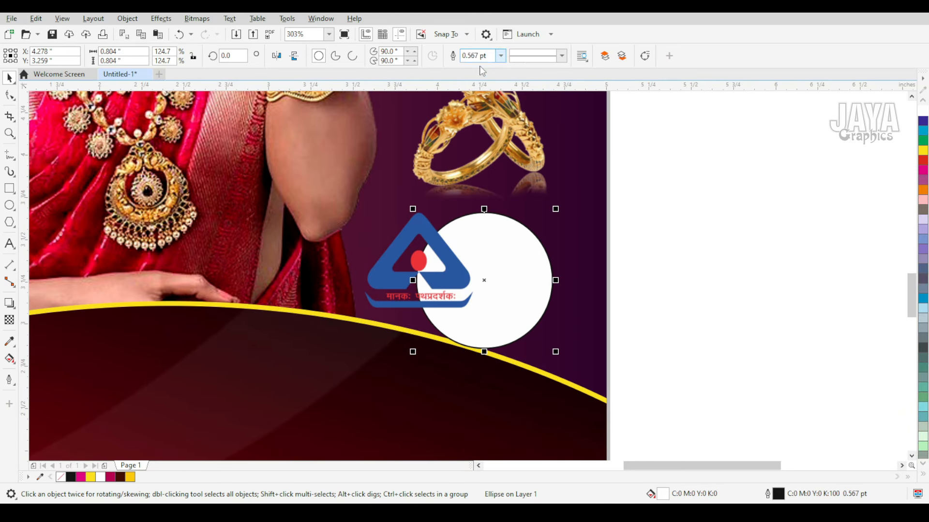
Apply a 33.8-pixel Gaussian Blur to the white circle and place the hallmark logo over the glow at about X 4.267, Y 3.274 inches
{"action": "left_click", "coordinate": [161, 19]}
{"action": "mouse_move", "coordinate": [189, 91]}
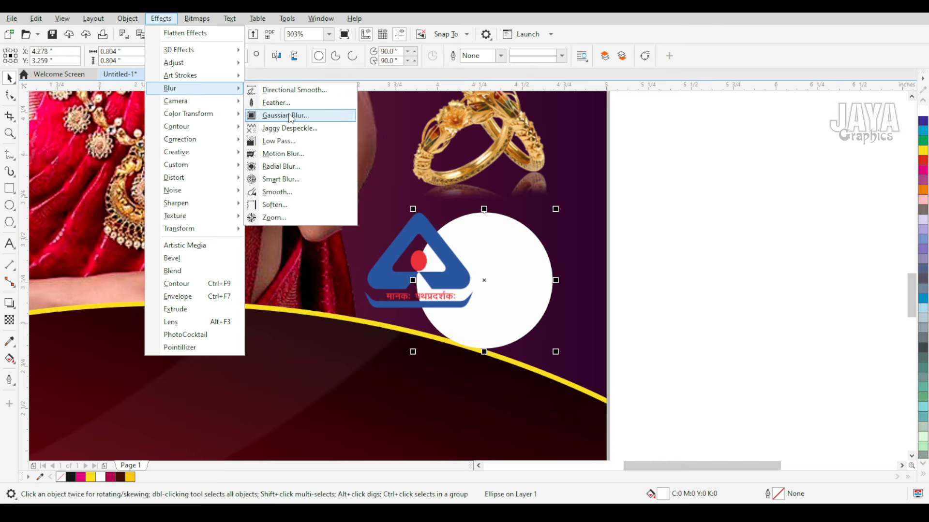
{"action": "left_click", "coordinate": [285, 115]}
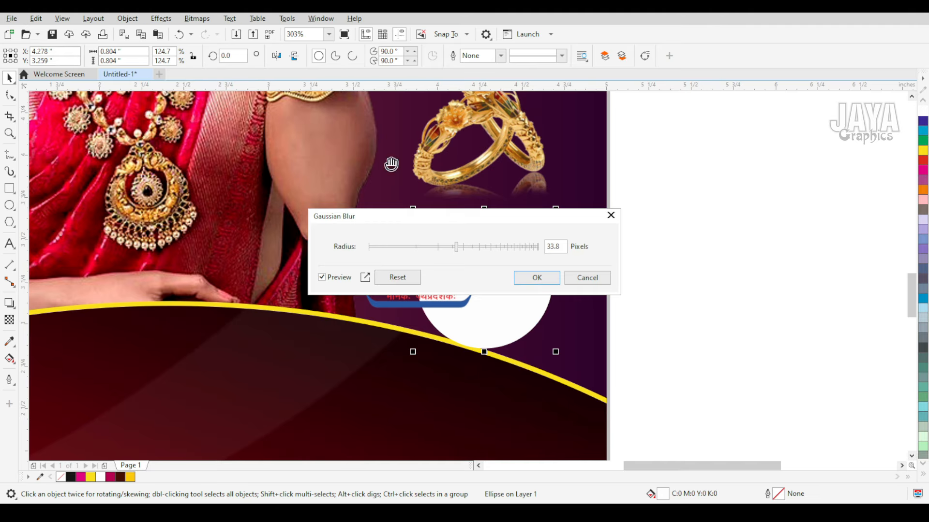
{"action": "left_click", "coordinate": [536, 278]}
{"action": "left_click_drag", "start_coordinate": [399, 276], "coordinate": [456, 294]}
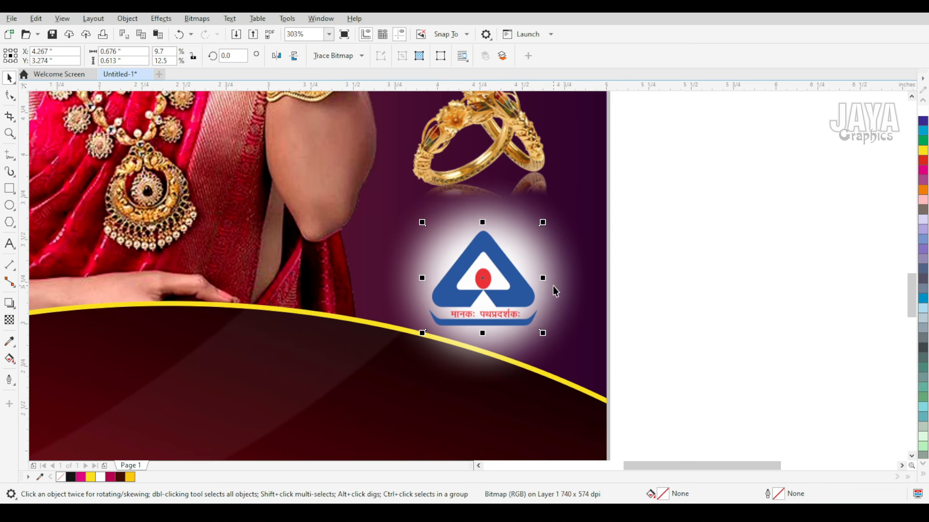
{"action": "scroll", "coordinate": [531, 248], "scroll_direction": "down", "scroll_amount": 2}
{"action": "left_click", "coordinate": [583, 264]}
Group the proprietor, जगदम्बा and ज्वैलर्स text lines and move them onto the red panel under the yellow curve
{"action": "scroll", "coordinate": [576, 264], "scroll_direction": "down", "scroll_amount": 1}
{"action": "key", "text": "F2"}
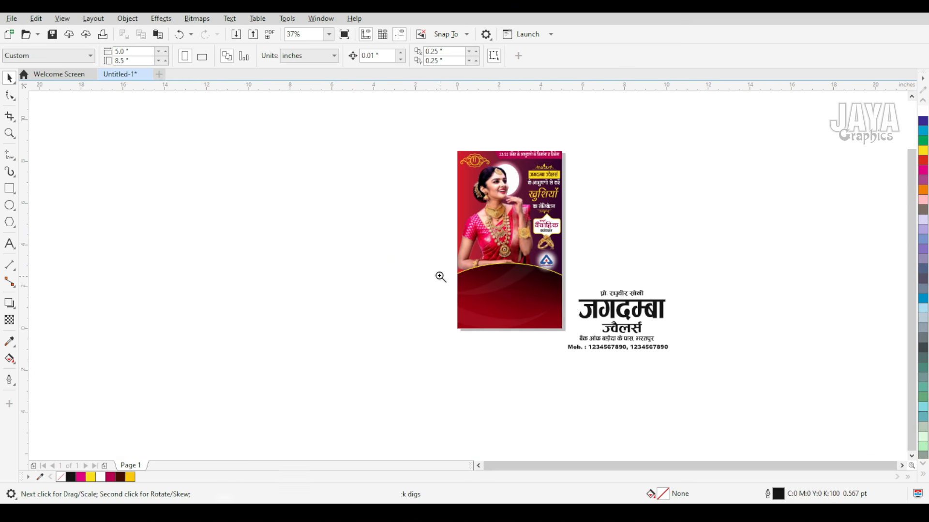
{"action": "left_click_drag", "start_coordinate": [417, 226], "coordinate": [776, 387]}
{"action": "right_click", "coordinate": [259, 241]}
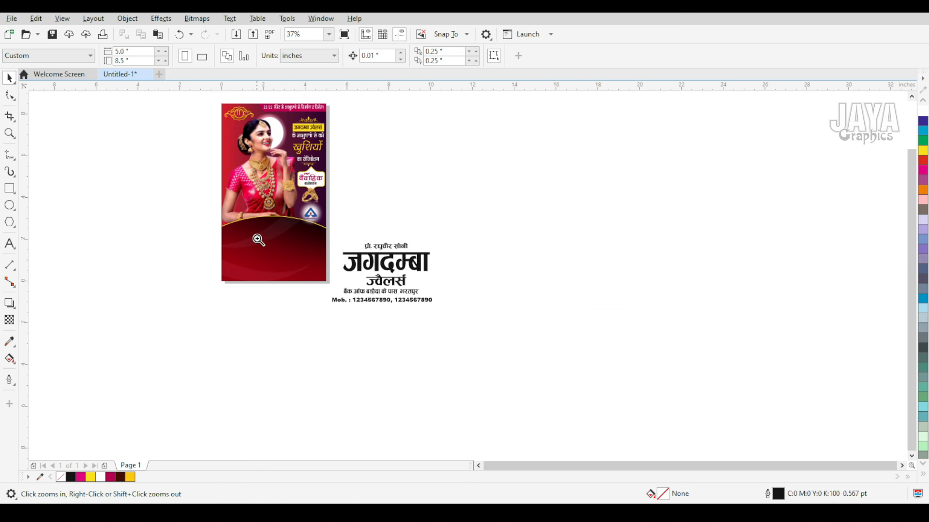
{"action": "left_click_drag", "start_coordinate": [272, 246], "coordinate": [506, 344]}
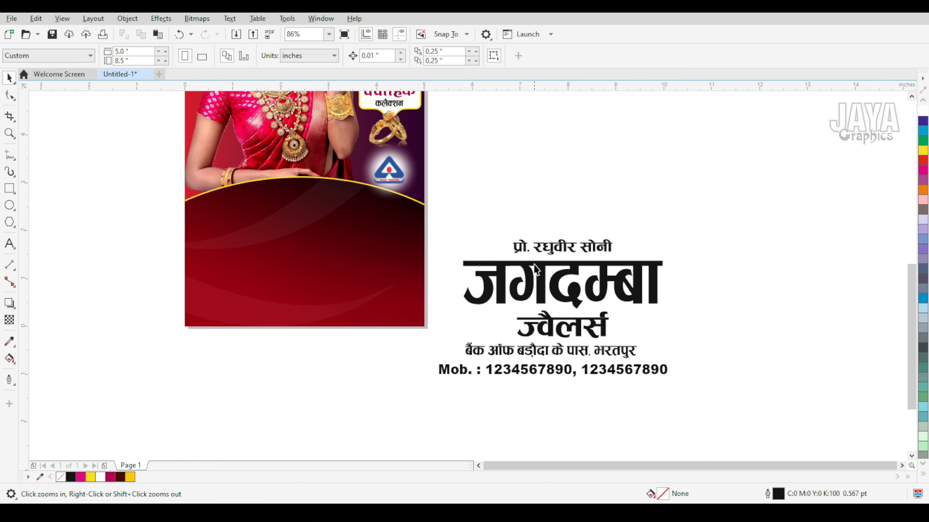
{"action": "key", "text": "space"}
{"action": "left_click_drag", "start_coordinate": [726, 209], "coordinate": [452, 350]}
{"action": "key", "text": "ctrl+g"}
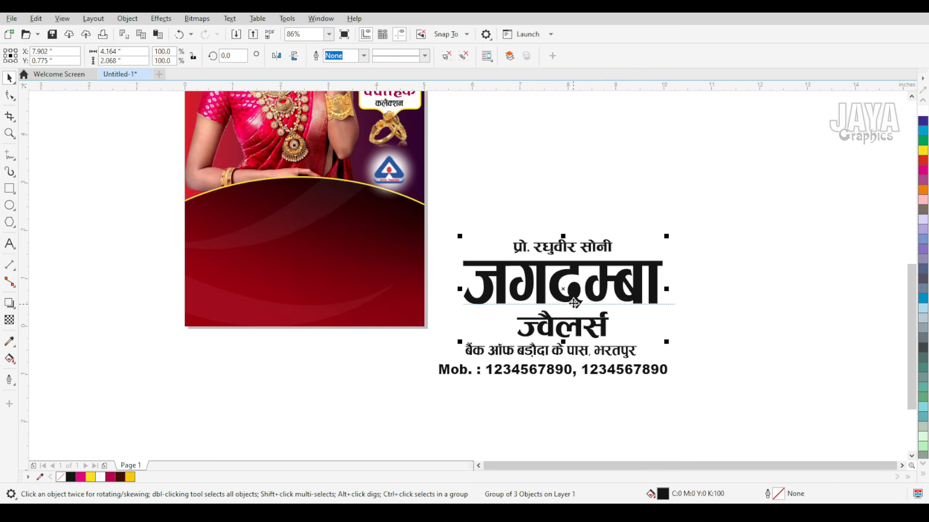
{"action": "left_click_drag", "start_coordinate": [561, 300], "coordinate": [312, 248]}
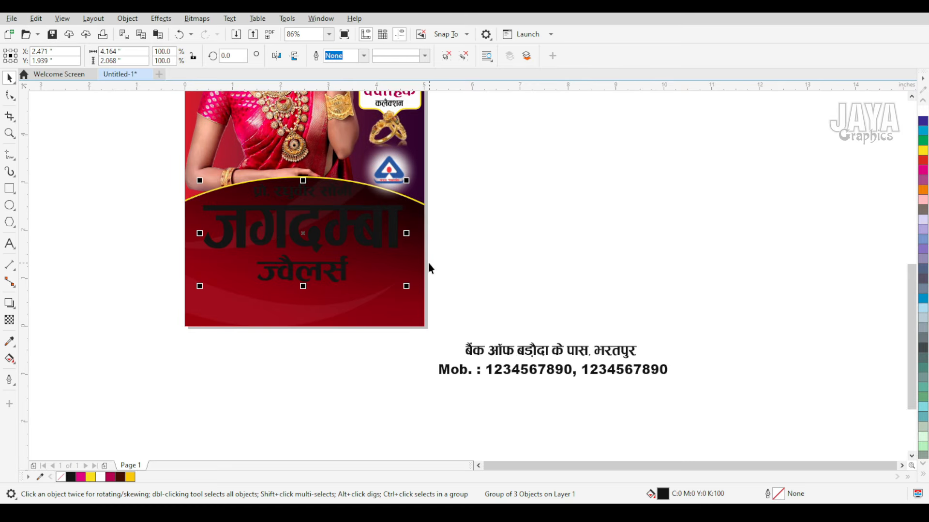
Centre the grouped shop-name text horizontally on the flyer at X 2.5 inches
{"action": "left_click", "coordinate": [418, 238], "text": "shift"}
{"action": "left_click", "coordinate": [460, 234]}
{"action": "left_click", "coordinate": [409, 209]}
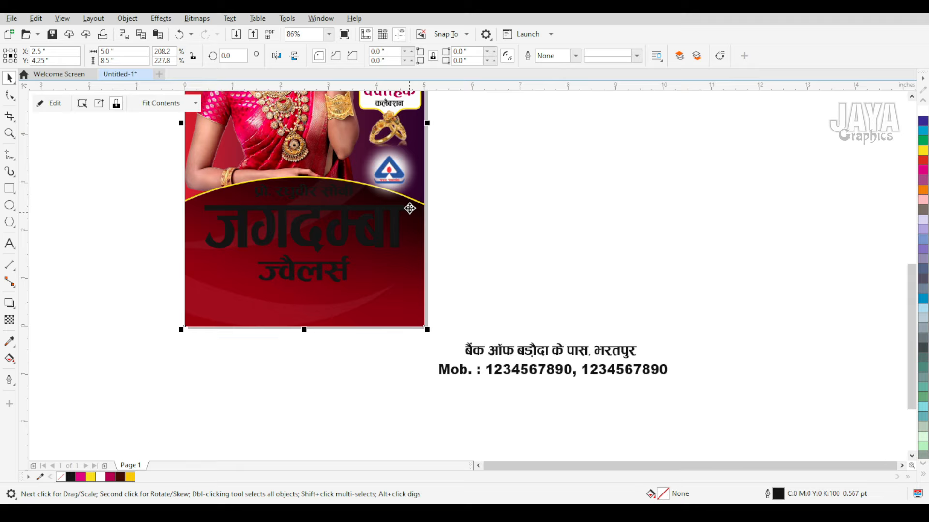
{"action": "left_click", "coordinate": [370, 226]}
{"action": "left_click", "coordinate": [436, 222]}
Ungroup the shop-name text and fill the जगदम्बा line with yellow
{"action": "left_click", "coordinate": [367, 217]}
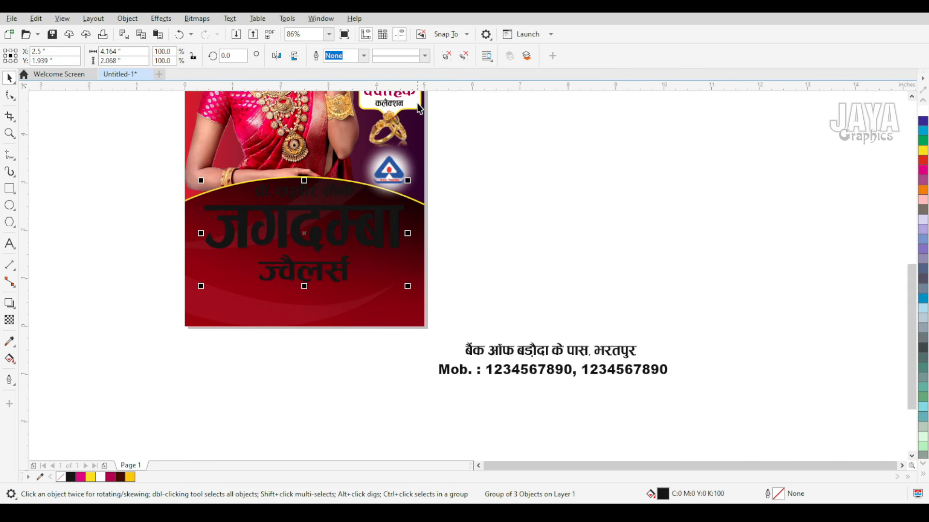
{"action": "left_click", "coordinate": [464, 56]}
{"action": "left_click", "coordinate": [382, 222]}
{"action": "left_click", "coordinate": [922, 151]}
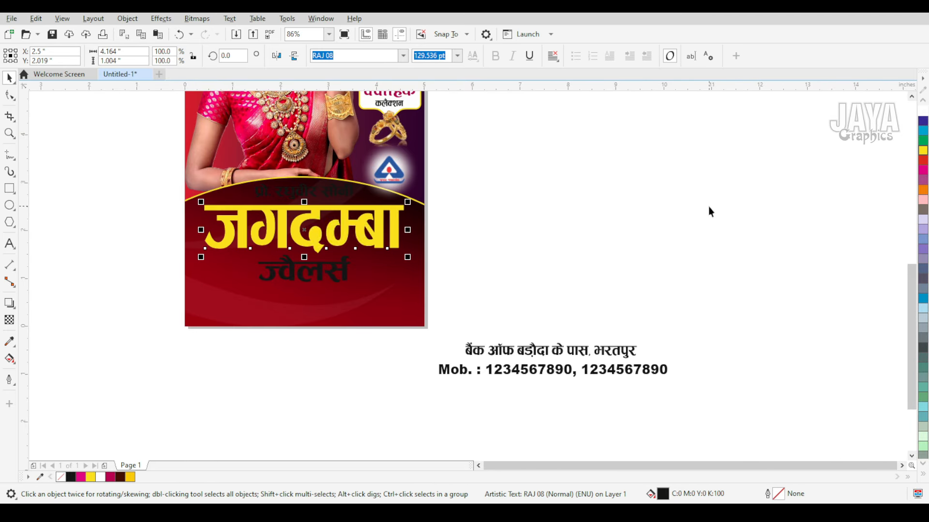
Fill the proprietor line and the ज्वैलर्स line with white
{"action": "left_click", "coordinate": [341, 190]}
{"action": "left_click", "coordinate": [338, 261], "text": "shift"}
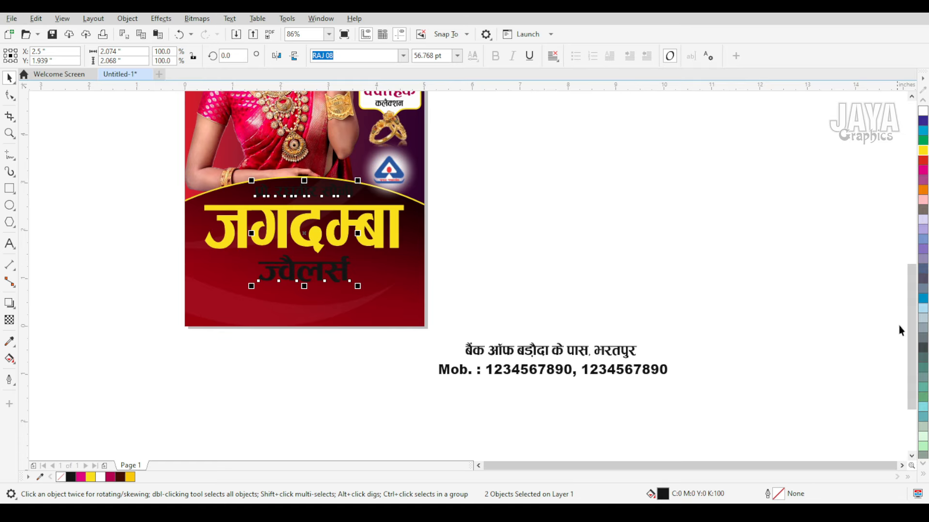
{"action": "left_click", "coordinate": [923, 473]}
{"action": "left_click", "coordinate": [888, 211]}
{"action": "left_click", "coordinate": [760, 234]}
Draw a 5 by about 0.518 inch rectangle along the flyer's bottom edge and remove its outline
{"action": "key", "text": "F2"}
{"action": "left_click_drag", "start_coordinate": [178, 180], "coordinate": [441, 348]}
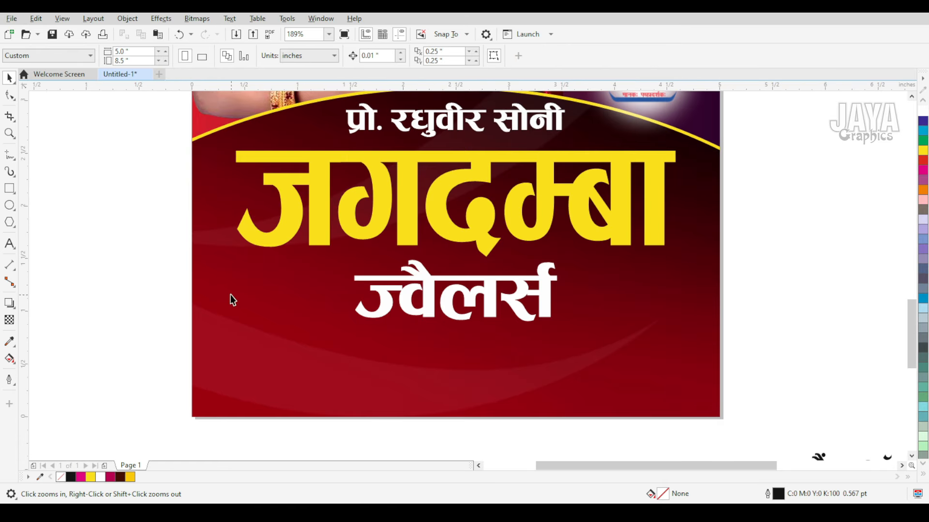
{"action": "left_click", "coordinate": [9, 189]}
{"action": "left_click_drag", "start_coordinate": [193, 363], "coordinate": [720, 417]}
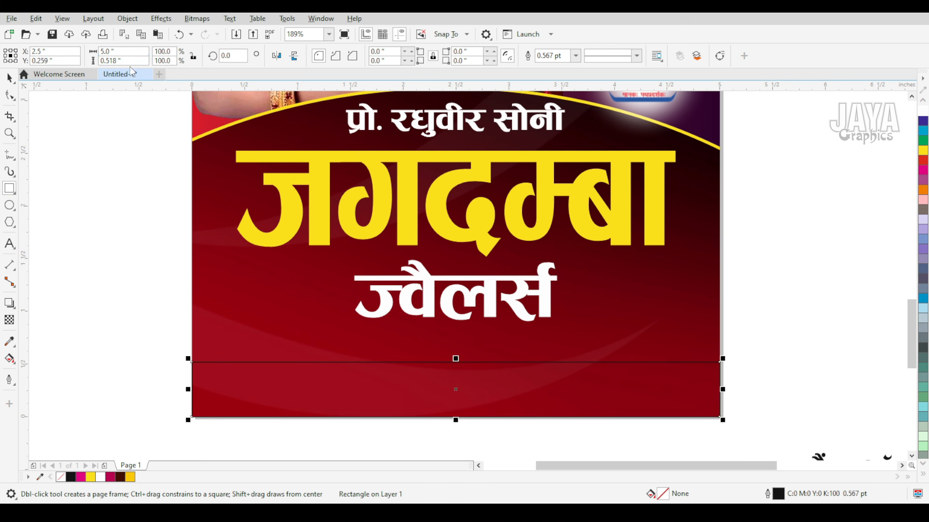
{"action": "left_click", "coordinate": [10, 79]}
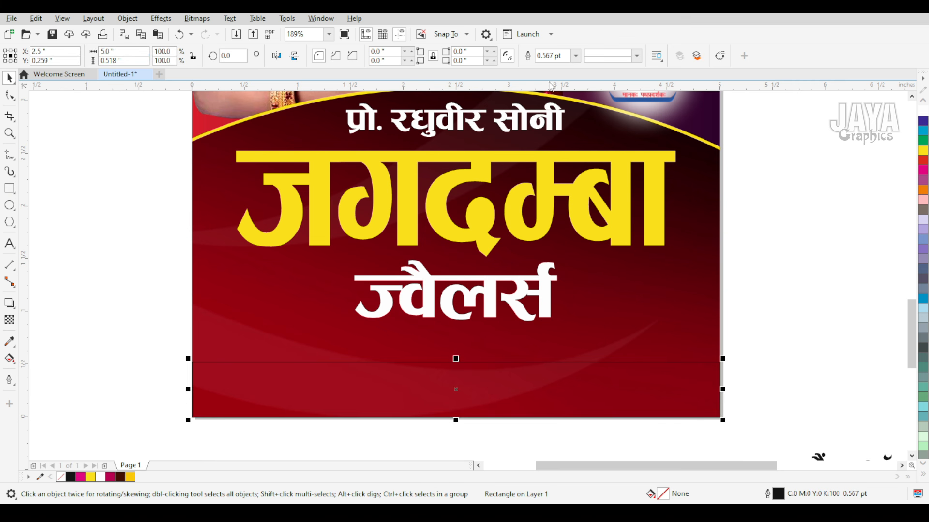
{"action": "left_click", "coordinate": [575, 55]}
{"action": "left_click", "coordinate": [546, 65]}
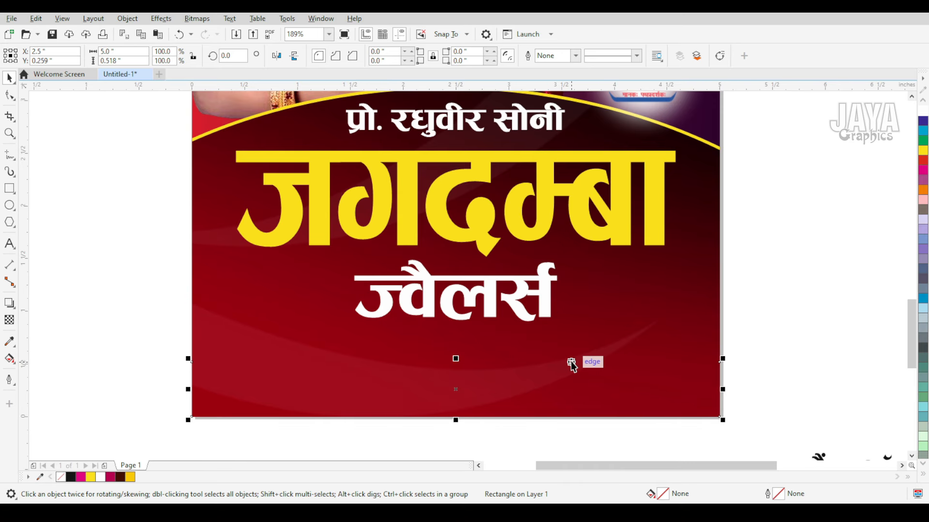
Fill the bottom rectangle with the dark maroon sampled from the red panel's right edge
{"action": "left_click_drag", "start_coordinate": [435, 378], "coordinate": [374, 367]}
{"action": "left_click", "coordinate": [9, 341]}
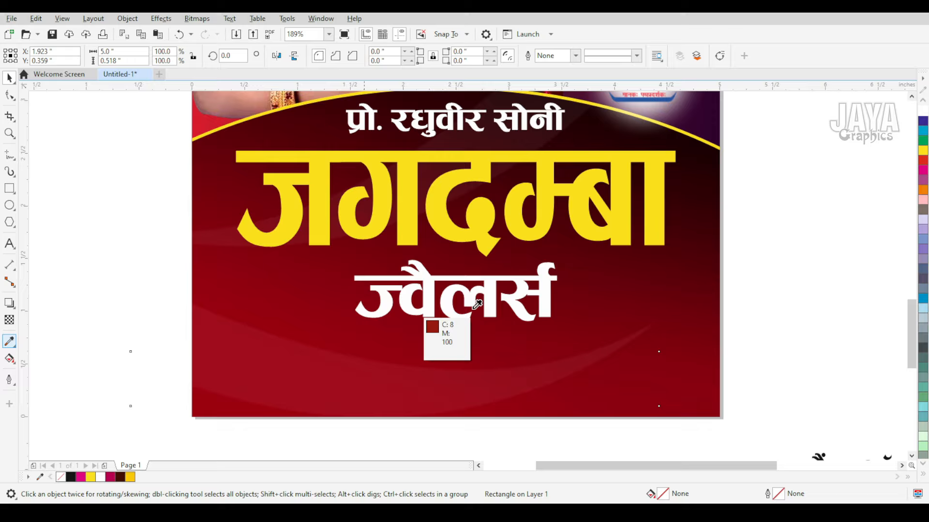
{"action": "left_click", "coordinate": [706, 199]}
{"action": "left_click", "coordinate": [294, 373]}
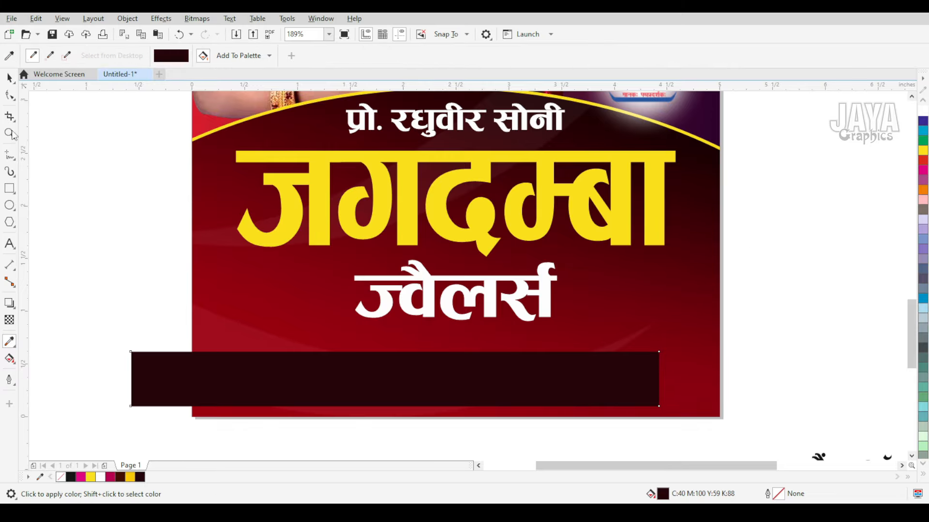
Align the dark maroon strip to the left and bottom edges of the flyer background
{"action": "left_click", "coordinate": [9, 77]}
{"action": "left_click", "coordinate": [221, 327]}
{"action": "left_click", "coordinate": [221, 324], "text": "shift"}
{"action": "key", "text": "l"}
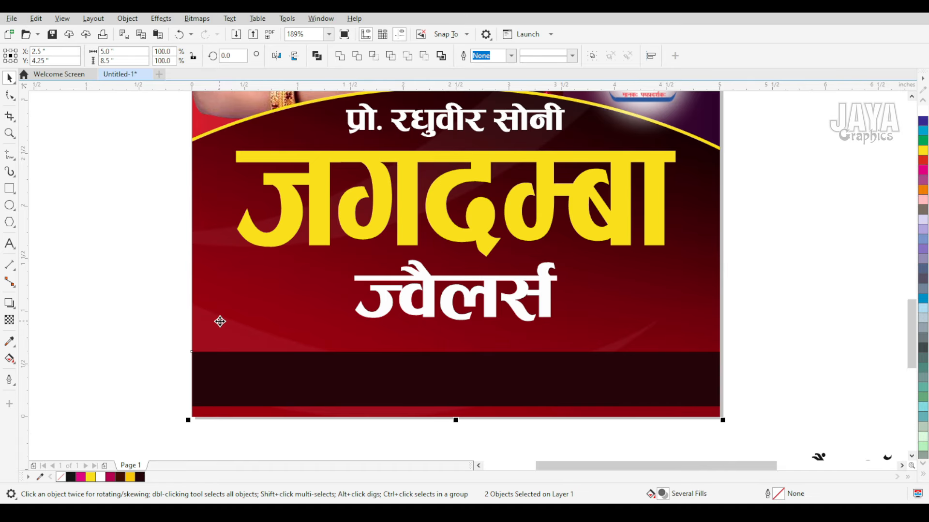
{"action": "key", "text": "b"}
{"action": "left_click", "coordinate": [408, 400]}
Try to stretch the dark maroon strip slightly upward to about 0.547 inches high
{"action": "key", "text": "z"}
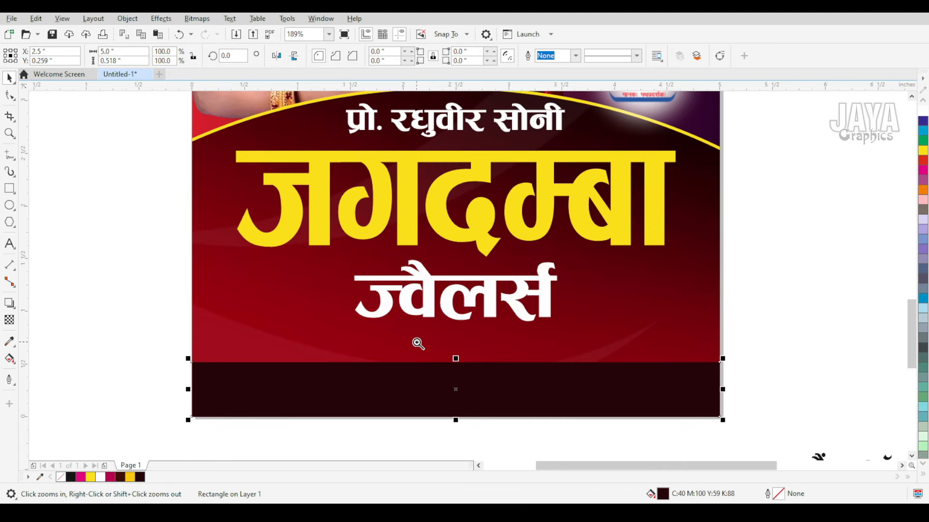
{"action": "left_click_drag", "start_coordinate": [415, 338], "coordinate": [579, 422]}
{"action": "left_click_drag", "start_coordinate": [298, 168], "coordinate": [298, 157]}
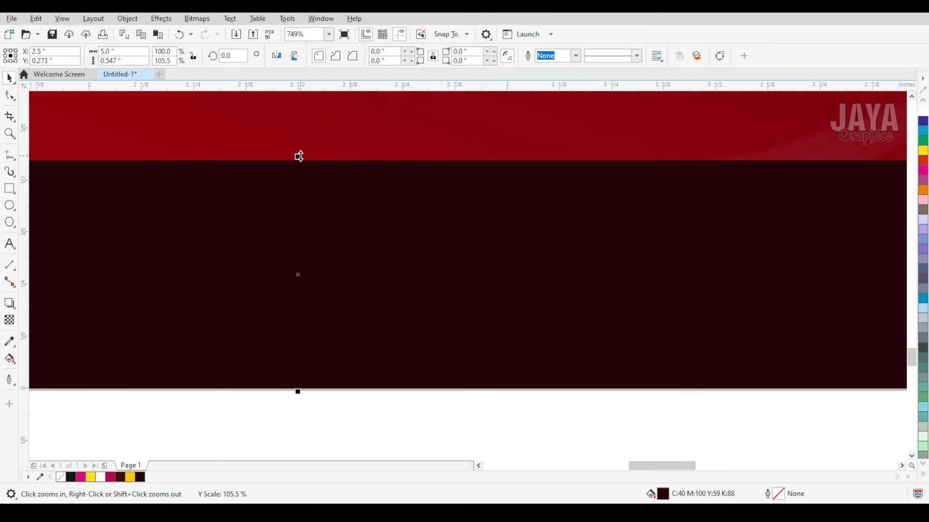
{"action": "scroll", "coordinate": [354, 205], "scroll_direction": "down", "scroll_amount": 3}
{"action": "scroll", "coordinate": [353, 206], "scroll_direction": "down", "scroll_amount": 3}
{"action": "left_click_drag", "start_coordinate": [170, 150], "coordinate": [436, 243]}
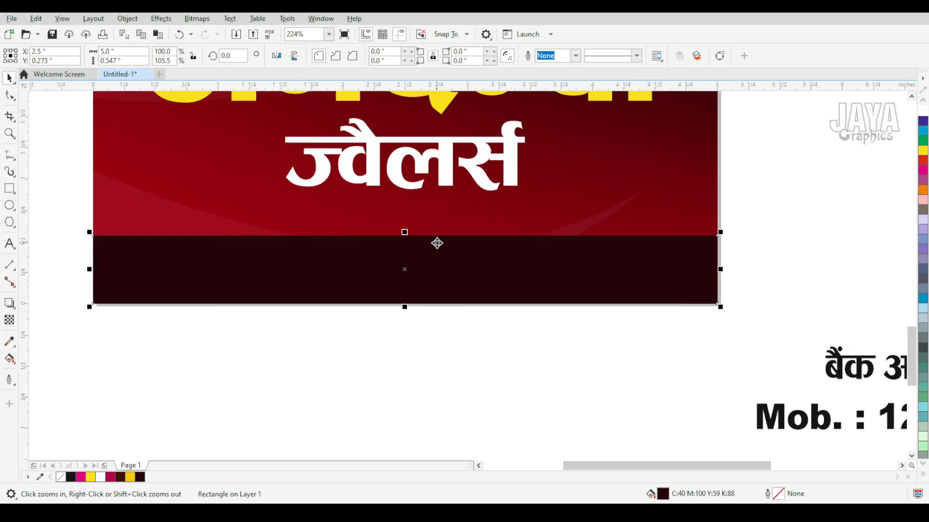
{"action": "key", "text": "ctrl+z"}
Make a copy of the dark maroon strip stretched upward to about 0.545 inches high and fill it yellow
{"action": "scroll", "coordinate": [402, 237], "scroll_direction": "up", "scroll_amount": 4}
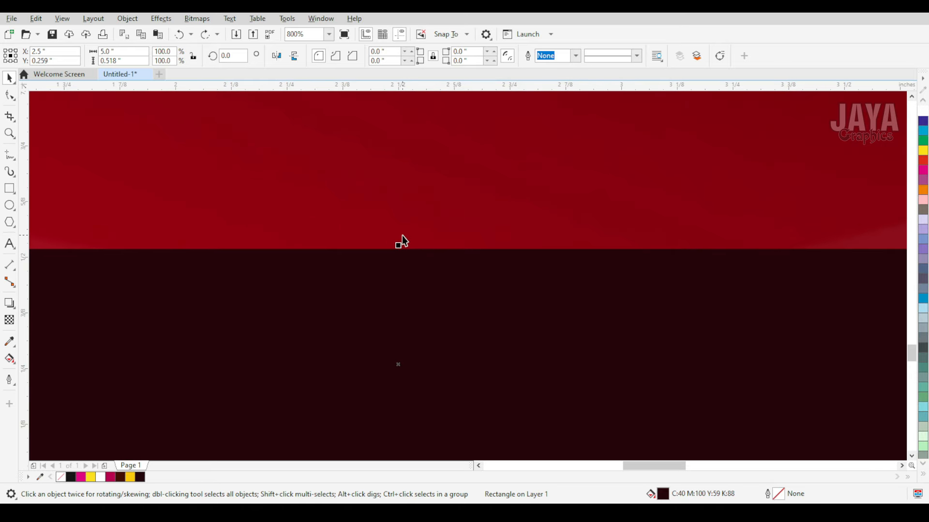
{"action": "left_click_drag", "start_coordinate": [400, 245], "coordinate": [404, 234]}
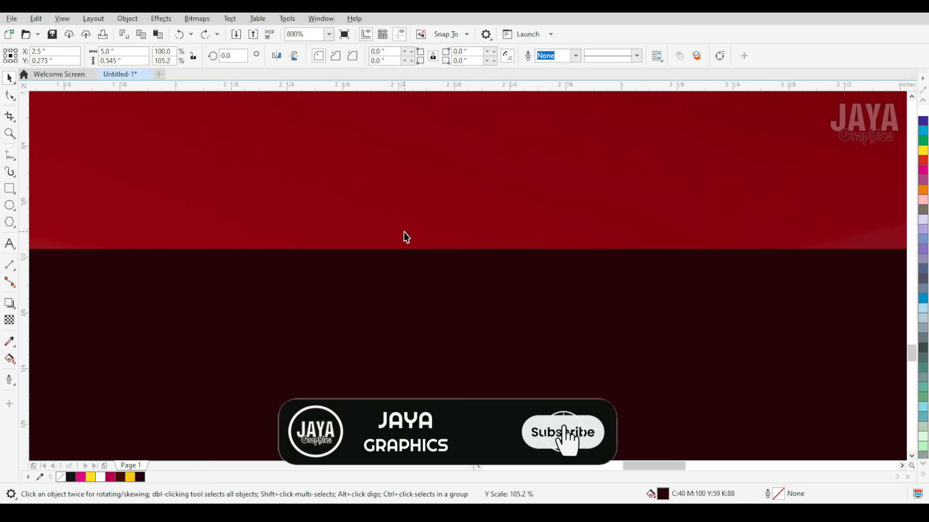
{"action": "scroll", "coordinate": [404, 235], "scroll_direction": "down", "scroll_amount": 2}
{"action": "scroll", "coordinate": [656, 282], "scroll_direction": "down", "scroll_amount": 1}
{"action": "left_click", "coordinate": [922, 150]}
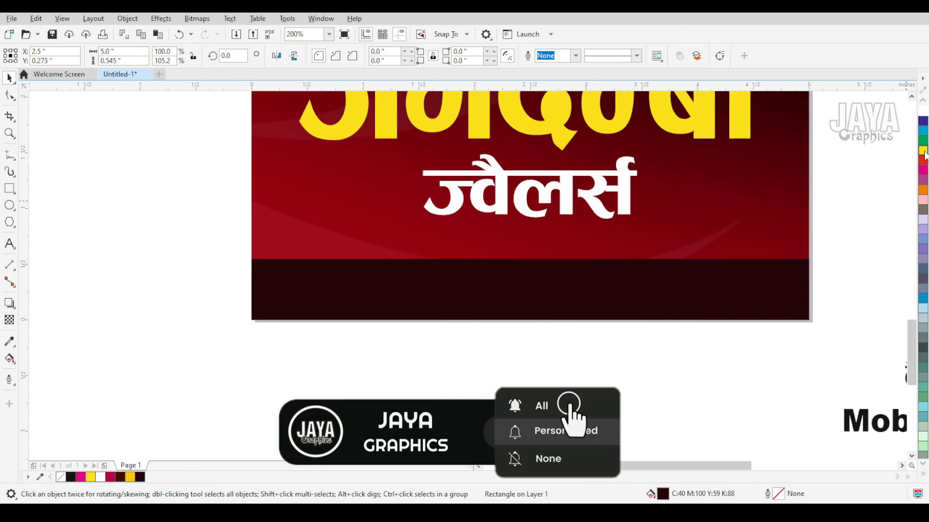
Arrange the yellow strip behind the dark maroon strip but in front of the flyer background, leaving a thin yellow border
{"action": "left_click", "coordinate": [837, 235]}
{"action": "left_click", "coordinate": [739, 285]}
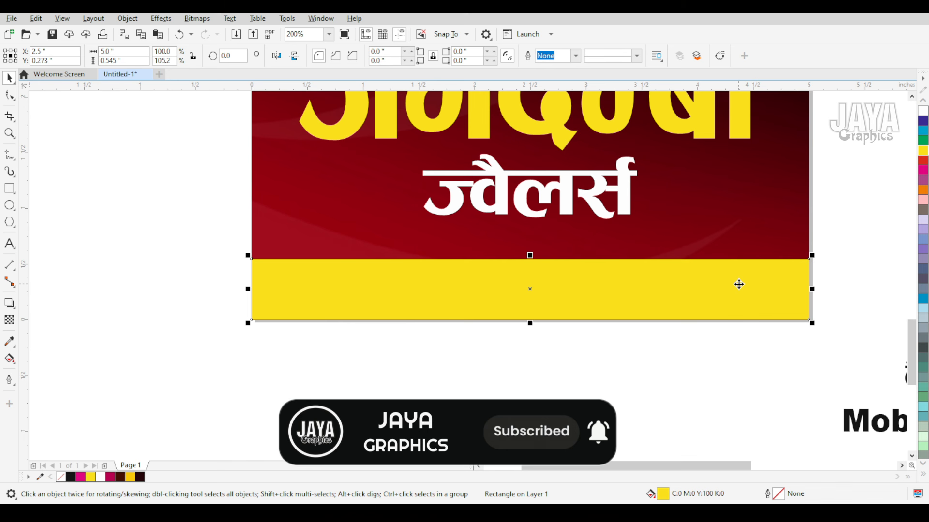
{"action": "key", "text": "shift+Page_Down"}
{"action": "left_click", "coordinate": [756, 223]}
{"action": "key", "text": "shift+Page_Down"}
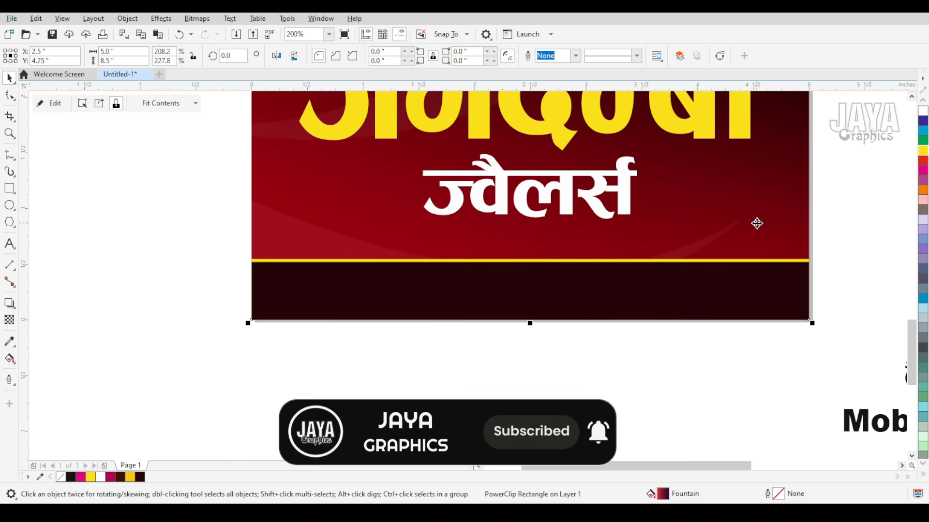
{"action": "left_click", "coordinate": [715, 387]}
Draw a rectangle about 1.68 by 0.325 inches across the left part of the yellow line
{"action": "scroll", "coordinate": [713, 372], "scroll_direction": "down", "scroll_amount": 1}
{"action": "key", "text": "z"}
{"action": "left_click_drag", "start_coordinate": [446, 248], "coordinate": [649, 356]}
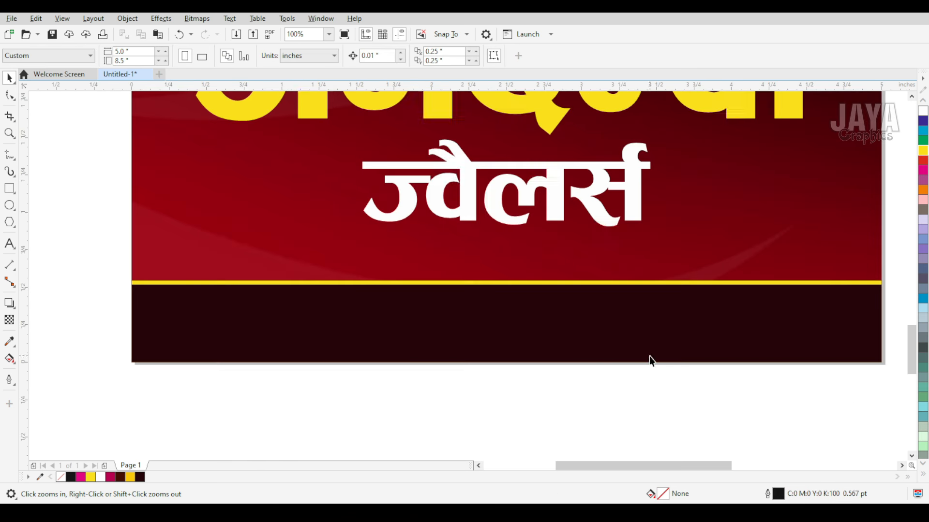
{"action": "left_click", "coordinate": [10, 189]}
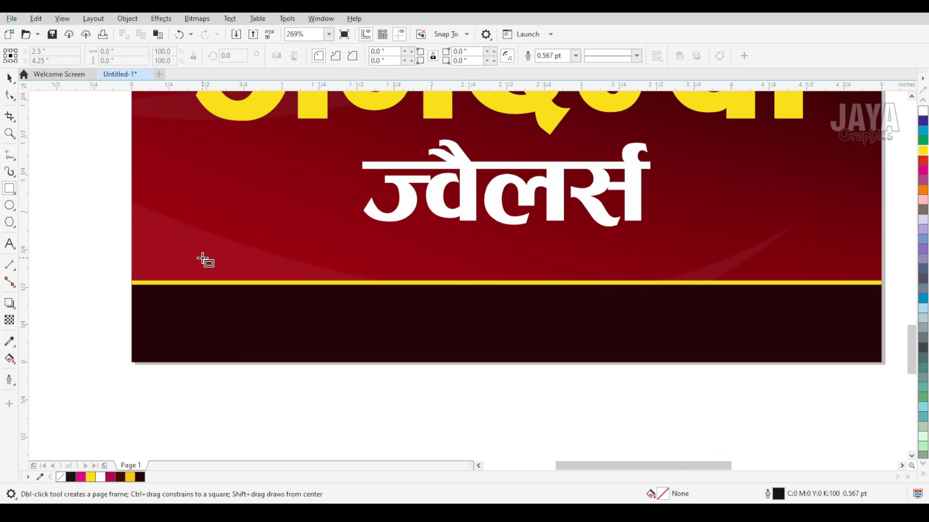
{"action": "left_click_drag", "start_coordinate": [203, 258], "coordinate": [455, 307]}
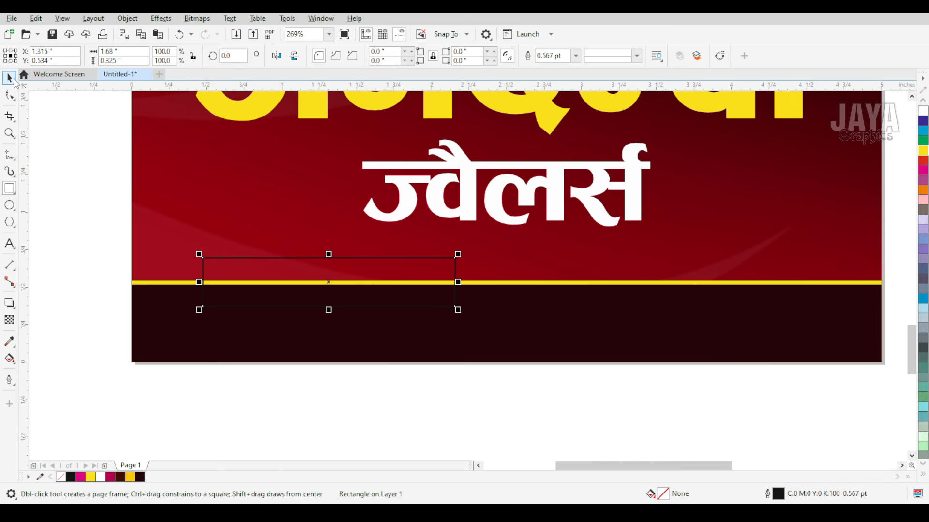
{"action": "left_click", "coordinate": [10, 78]}
Convert the rectangle to curves, add a node midway on its left edge and pull it outward into a point
{"action": "key", "text": "z"}
{"action": "left_click_drag", "start_coordinate": [131, 223], "coordinate": [271, 333]}
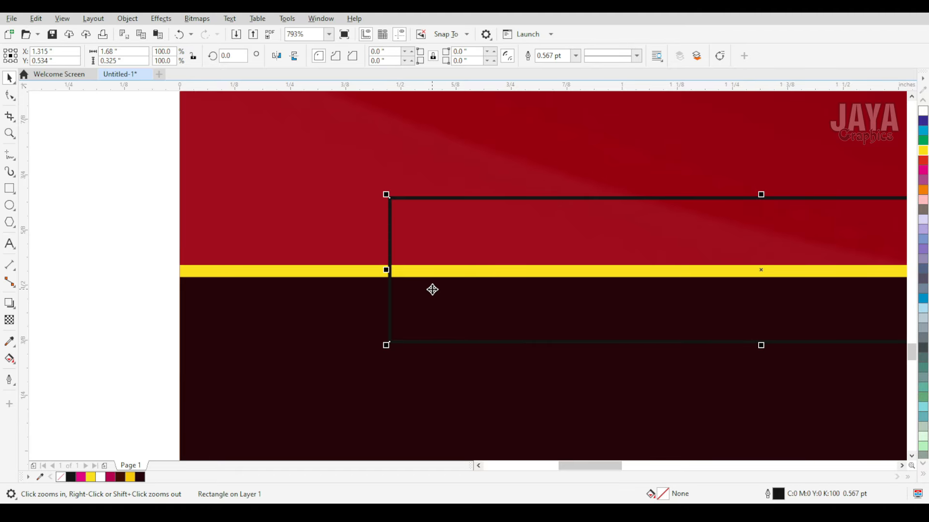
{"action": "left_click", "coordinate": [412, 284]}
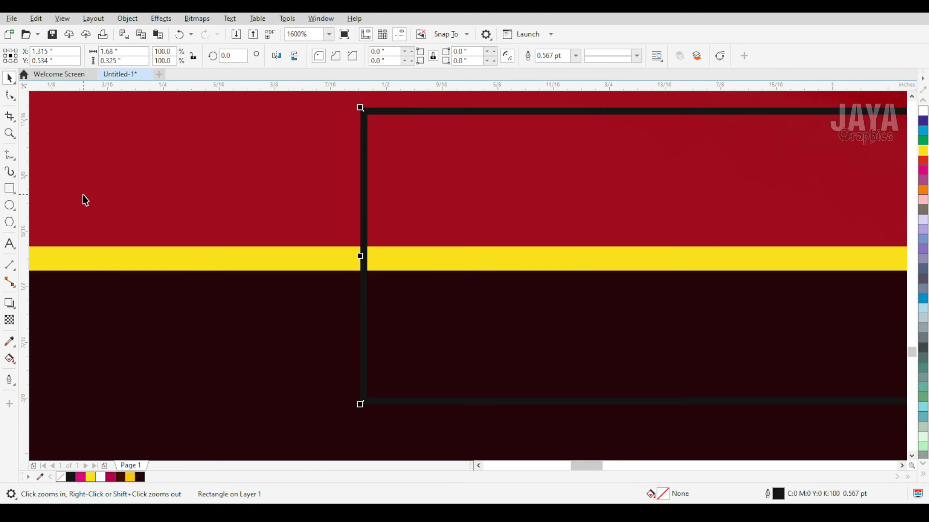
{"action": "key", "text": "ctrl+q"}
{"action": "left_click", "coordinate": [9, 95]}
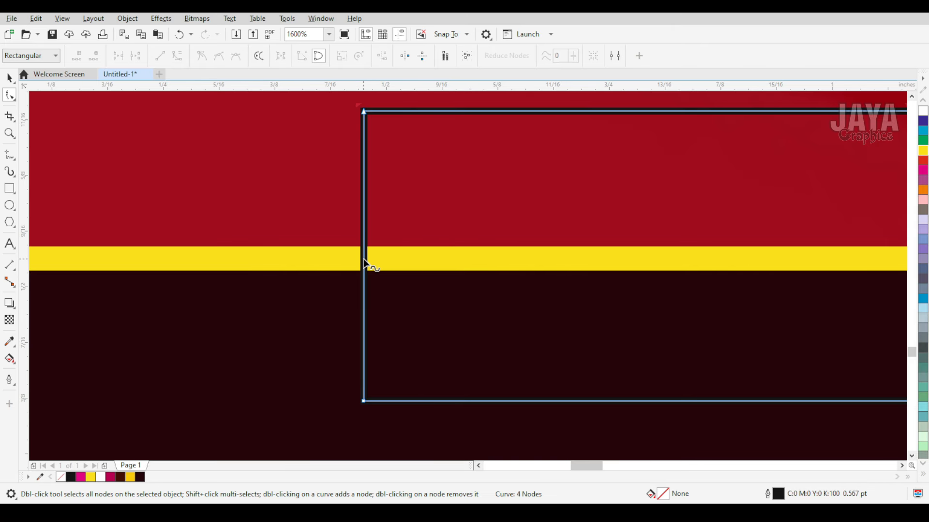
{"action": "double_click", "coordinate": [364, 264]}
{"action": "left_click_drag", "start_coordinate": [363, 263], "coordinate": [190, 260]}
{"action": "left_click", "coordinate": [9, 77]}
{"action": "scroll", "coordinate": [173, 216], "scroll_direction": "down", "scroll_amount": 4}
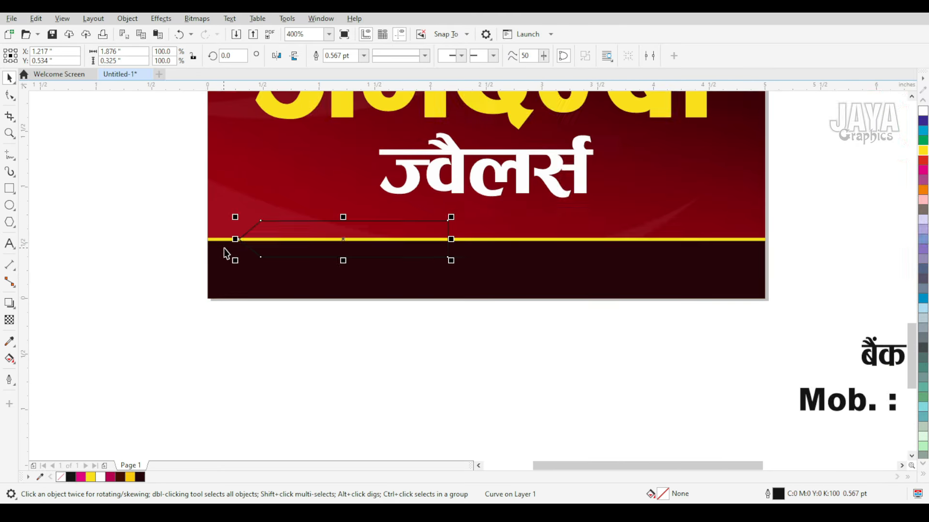
Mirror a copy of the pointed shape about its flat right side and weld both halves into one banner
{"action": "left_click_drag", "start_coordinate": [235, 239], "coordinate": [486, 252]}
{"action": "left_click", "coordinate": [400, 240], "text": "shift"}
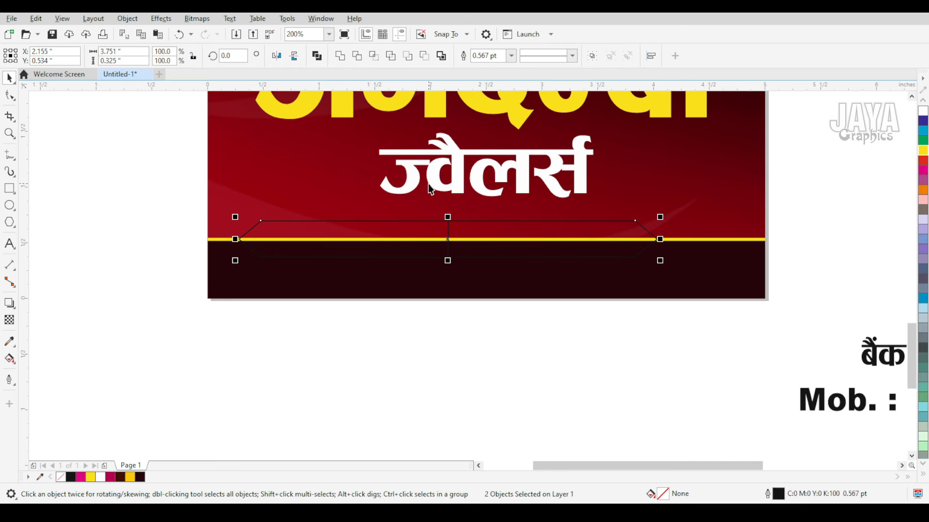
{"action": "left_click", "coordinate": [340, 58]}
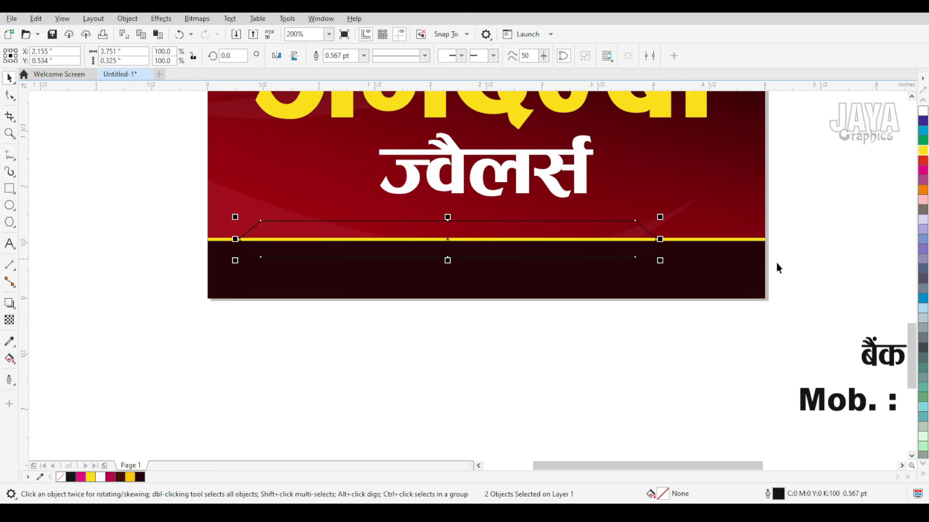
Fill the pointed banner white, narrow it to about 3.186 inches and centre it horizontally on the flyer
{"action": "left_click", "coordinate": [923, 111]}
{"action": "left_click_drag", "start_coordinate": [660, 239], "coordinate": [629, 242]}
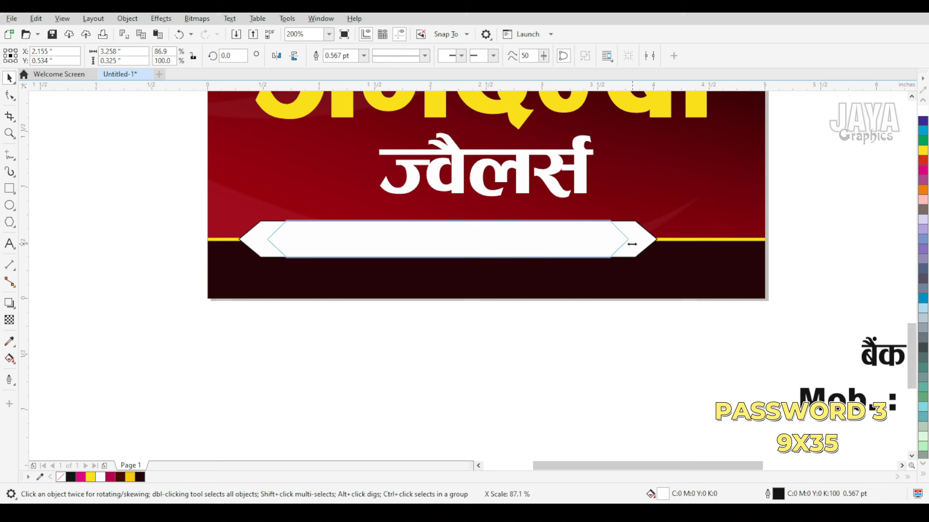
{"action": "left_click", "coordinate": [664, 224], "text": "shift"}
{"action": "key", "text": "c"}
Enlarge the white banner to about 3.569 by 0.364 inches and remove its outline
{"action": "left_click", "coordinate": [648, 251]}
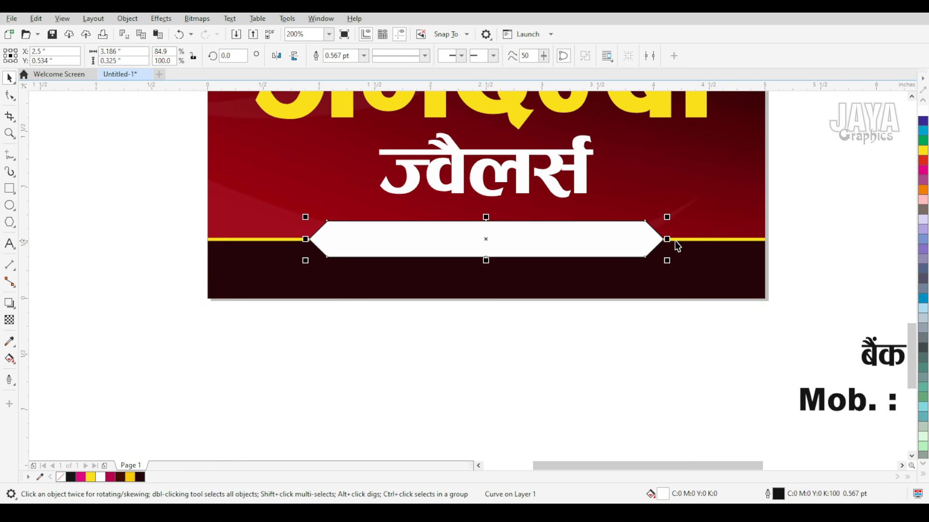
{"action": "left_click_drag", "start_coordinate": [670, 217], "coordinate": [691, 214]}
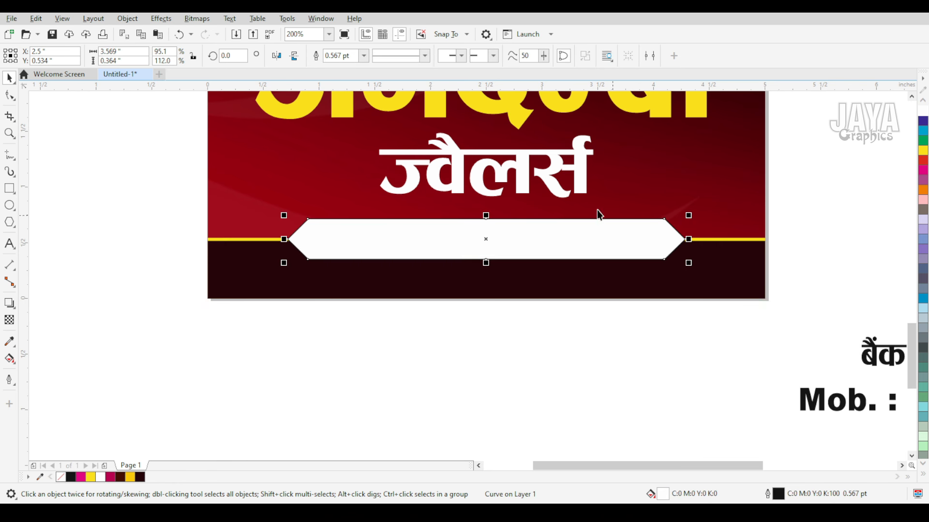
{"action": "left_click", "coordinate": [363, 56]}
{"action": "left_click", "coordinate": [334, 68]}
Place the Hindi address line on the white banner and centre it horizontally on the flyer
{"action": "scroll", "coordinate": [321, 259], "scroll_direction": "down", "scroll_amount": 2}
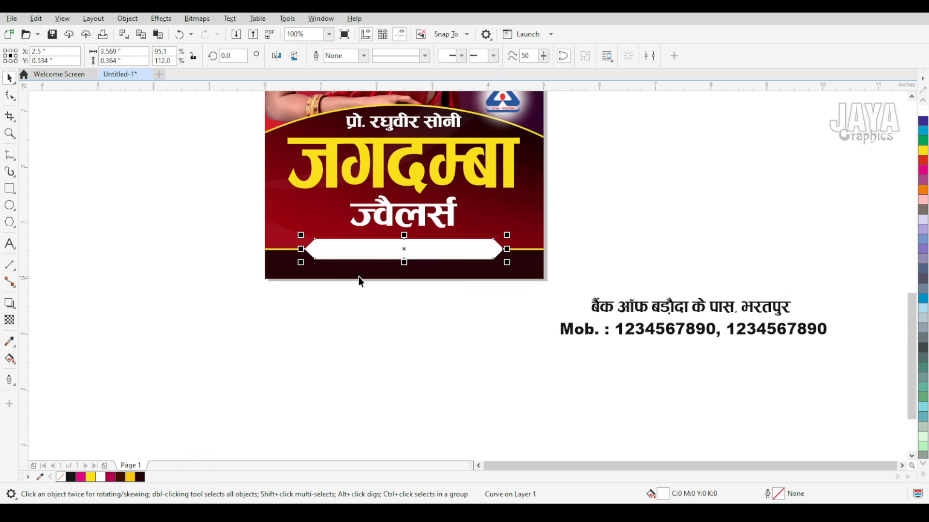
{"action": "left_click", "coordinate": [669, 311]}
{"action": "left_click_drag", "start_coordinate": [669, 310], "coordinate": [393, 248]}
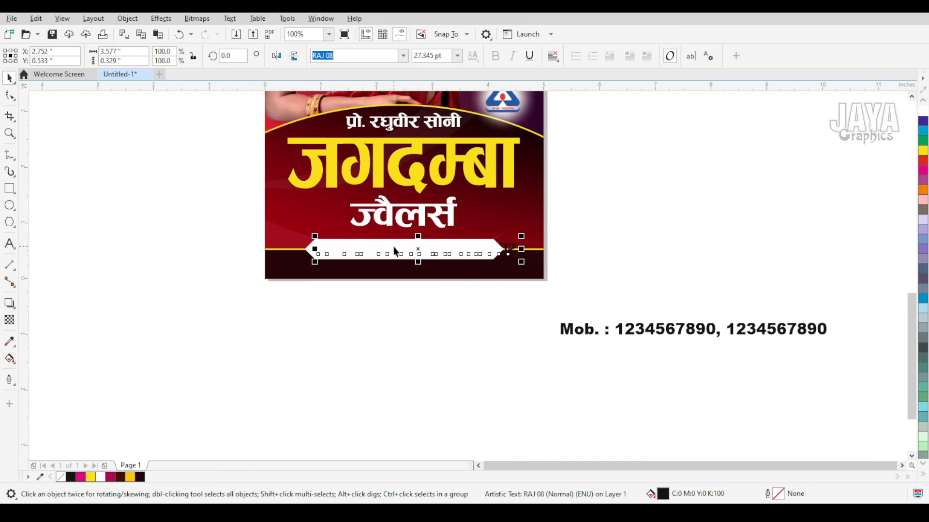
{"action": "key", "text": "z"}
{"action": "left_click_drag", "start_coordinate": [223, 212], "coordinate": [593, 300]}
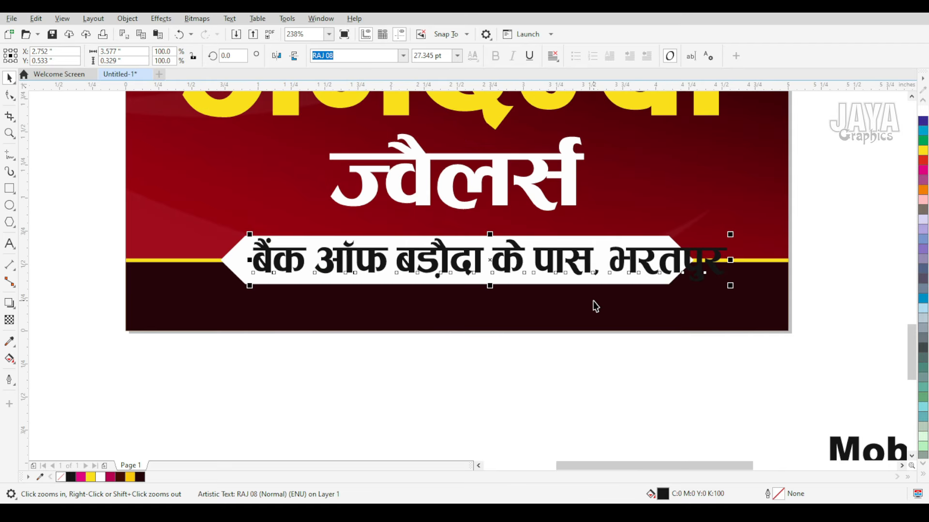
{"action": "left_click", "coordinate": [690, 206], "text": "shift"}
{"action": "key", "text": "c"}
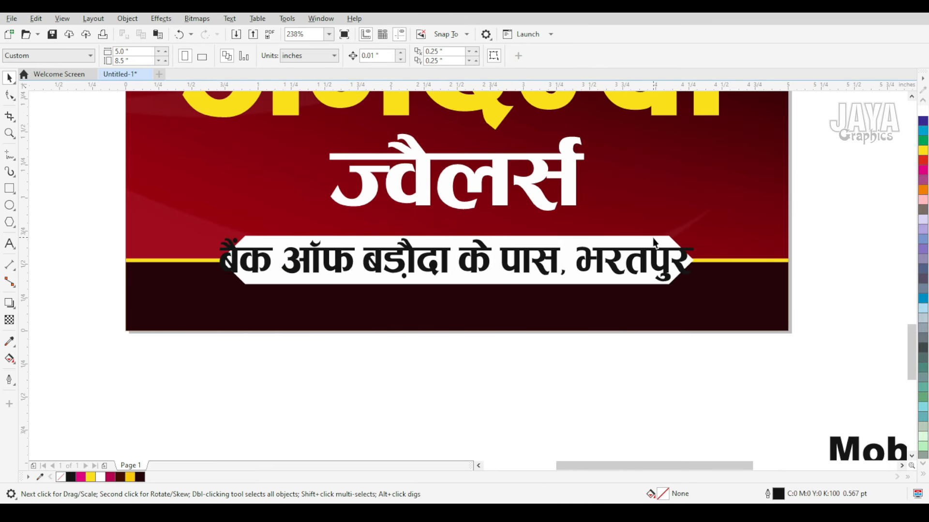
Widen the white banner symmetrically to about 4.147 inches so it extends past both ends of the address line
{"action": "left_click", "coordinate": [652, 237]}
{"action": "left_click_drag", "start_coordinate": [695, 260], "coordinate": [735, 262]}
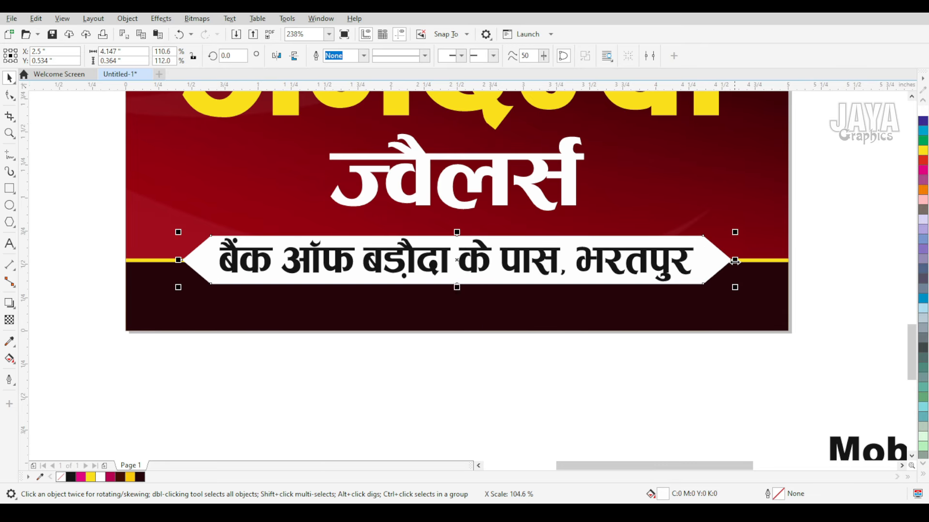
{"action": "left_click", "coordinate": [504, 365]}
Place the mobile number line on the dark bottom strip, colour it white and centre it on the strip
{"action": "left_click_drag", "start_coordinate": [856, 443], "coordinate": [172, 301]}
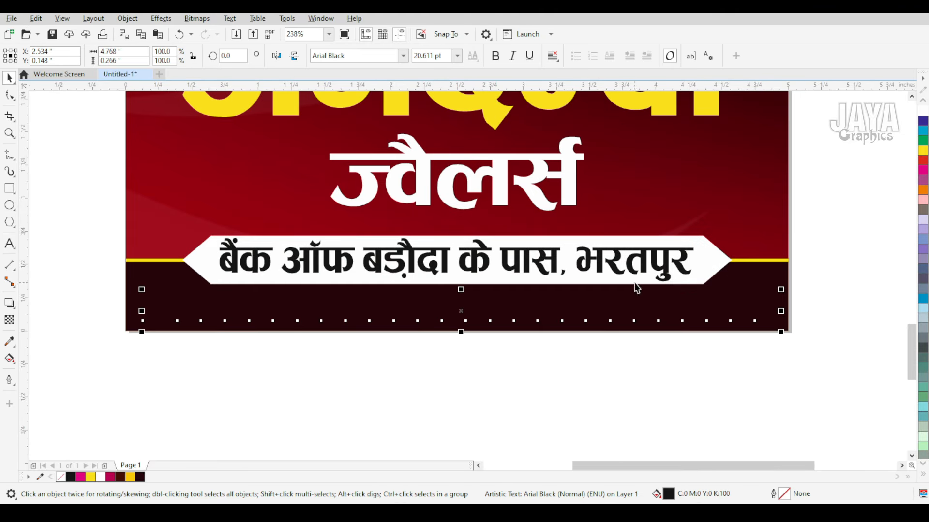
{"action": "left_click", "coordinate": [922, 465]}
{"action": "left_click", "coordinate": [888, 210]}
{"action": "left_click", "coordinate": [756, 273], "text": "shift"}
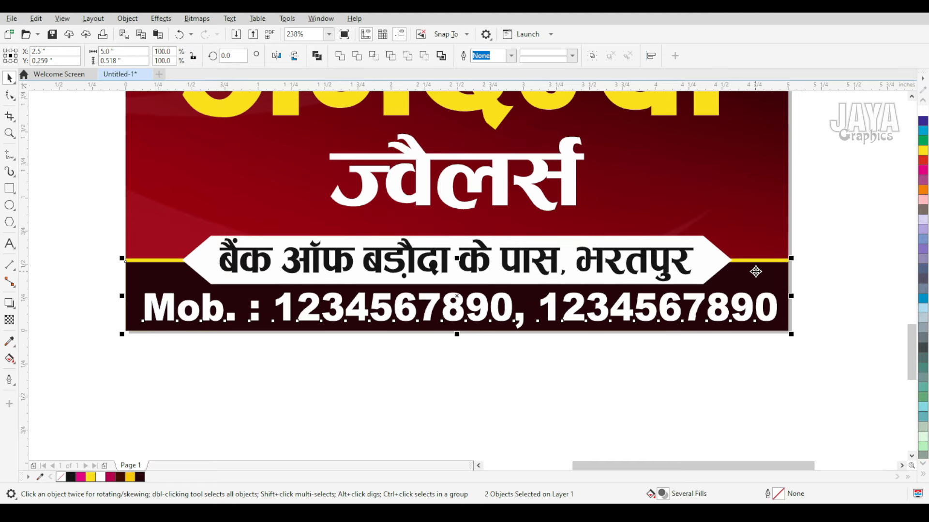
{"action": "left_click", "coordinate": [617, 381]}
{"action": "scroll", "coordinate": [536, 353], "scroll_direction": "down", "scroll_amount": 5}
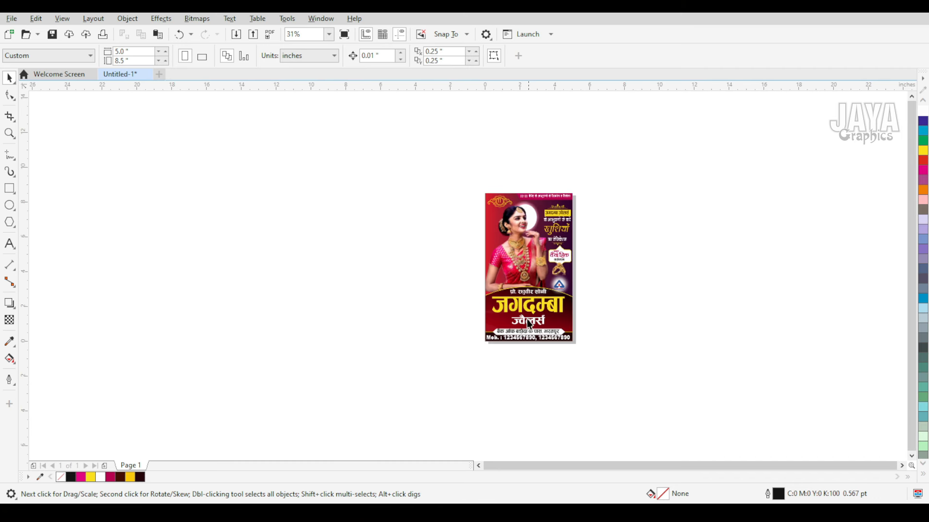
{"action": "key", "text": "z"}
{"action": "left_click", "coordinate": [597, 341]}
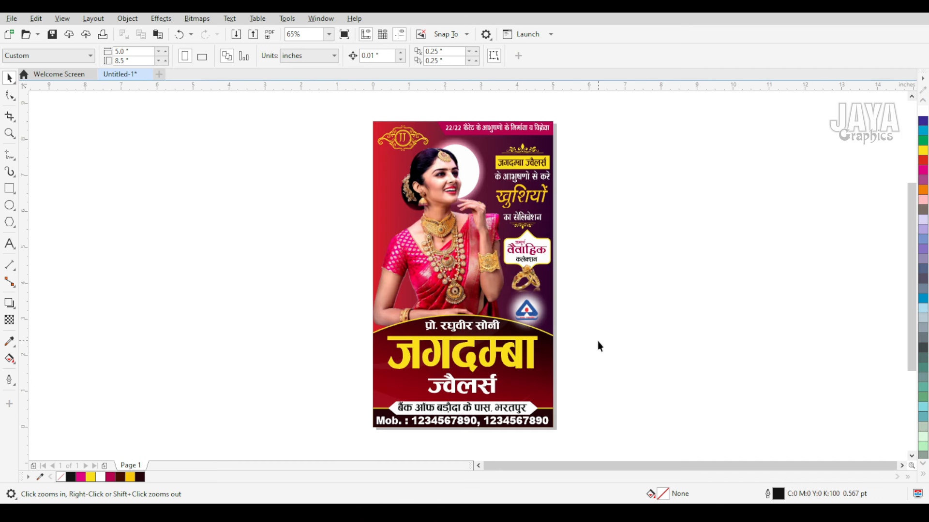
{"action": "left_click", "coordinate": [561, 301]}
{"action": "right_click", "coordinate": [559, 298]}
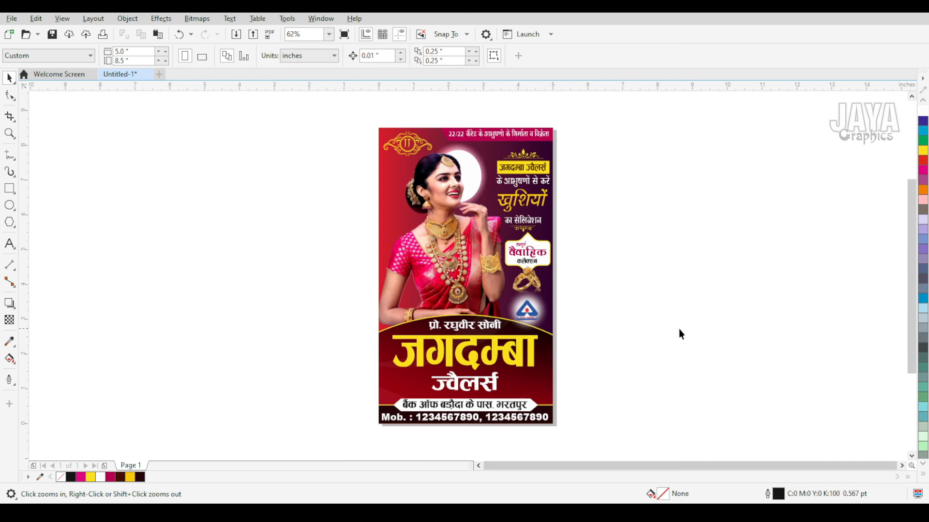